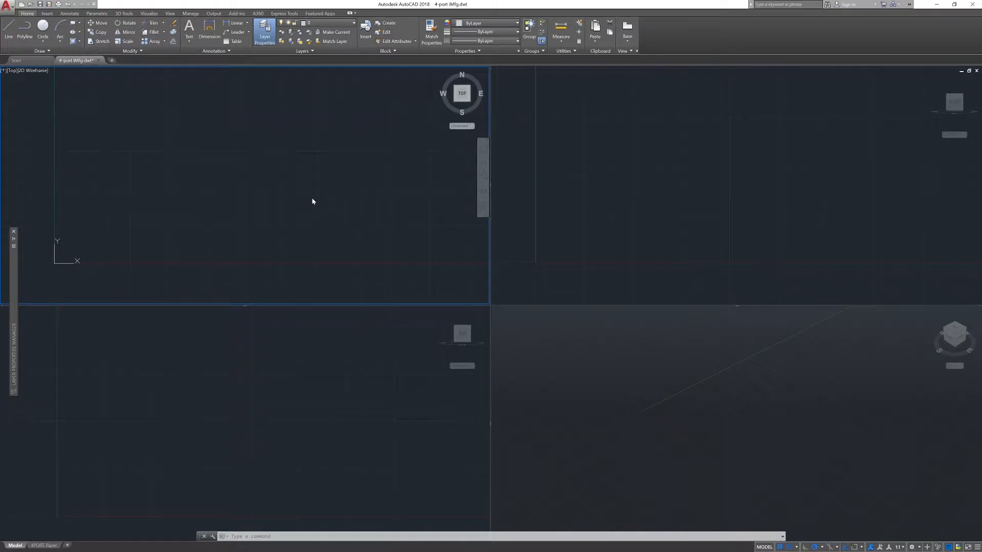
{"action": "left_click", "coordinate": [575, 152]}
{"action": "type", "text": "p"}
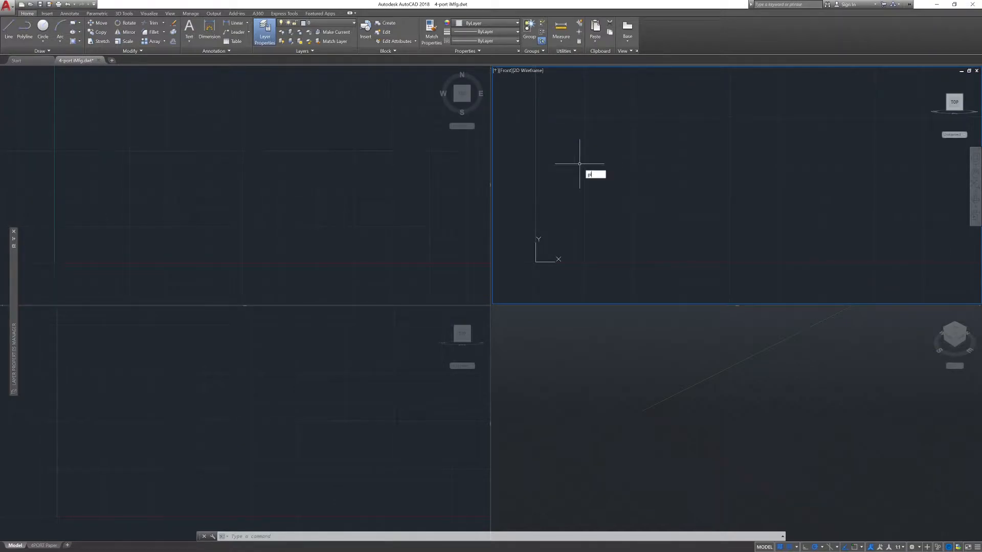
{"action": "type", "text": "l"}
{"action": "key", "text": "Return"}
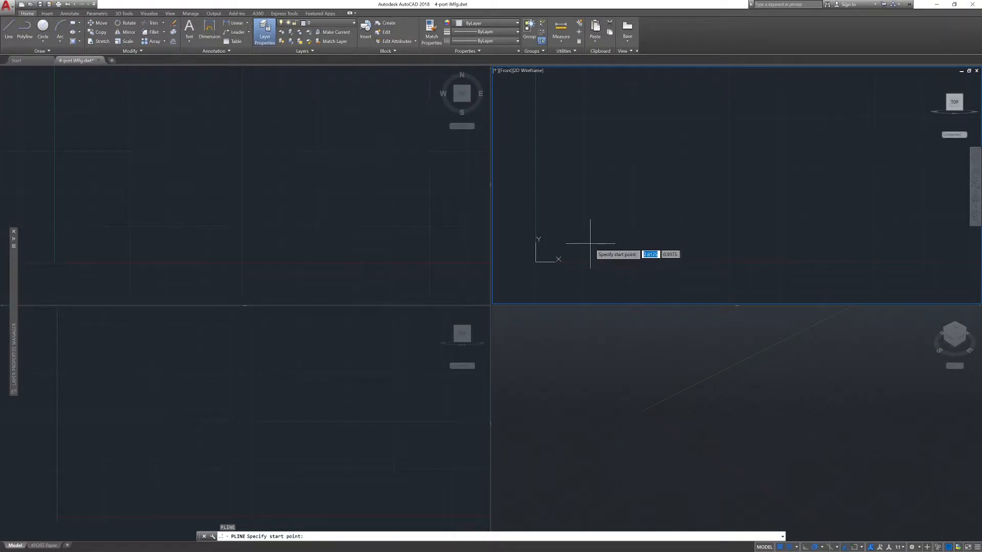
{"action": "scroll", "coordinate": [574, 242], "scroll_direction": "up", "scroll_amount": 2}
{"action": "scroll", "coordinate": [601, 230], "scroll_direction": "down", "scroll_amount": 1}
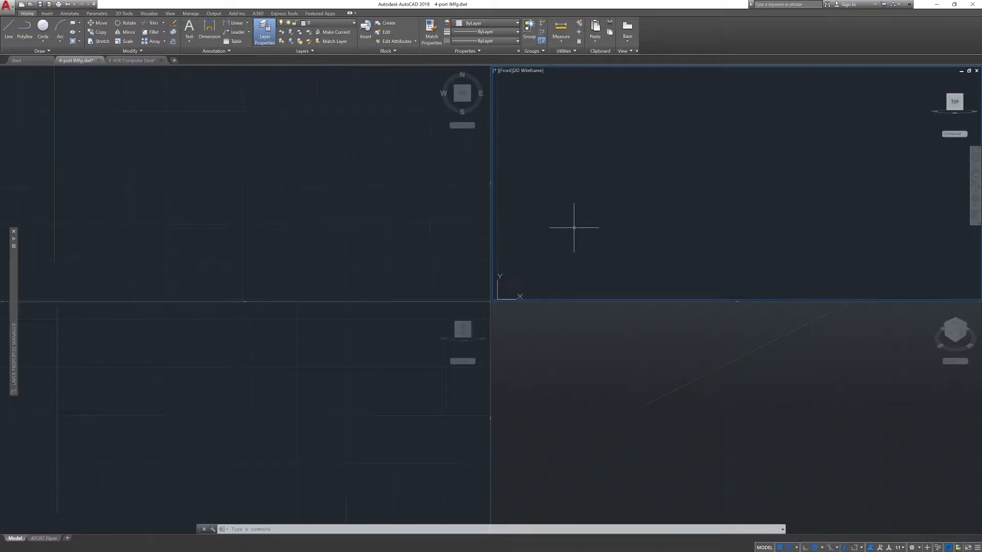
- Start a polyline in the Front view near the origin with a short horizontal segment for the bottom of the desk's left leg
{"action": "middle_click_drag", "start_coordinate": [575, 228], "coordinate": [603, 211]}
{"action": "type", "text": "pl"}
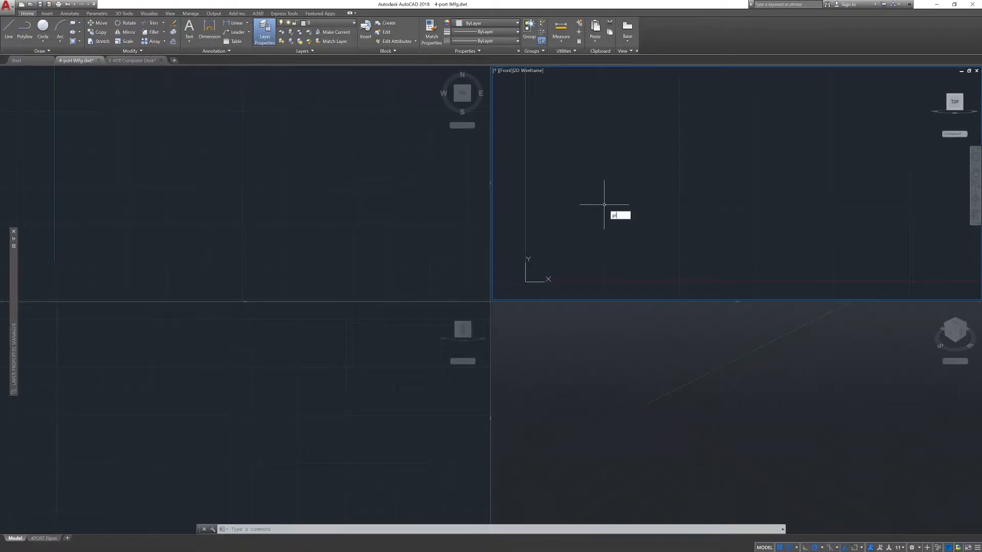
{"action": "key", "text": "Return"}
{"action": "scroll", "coordinate": [623, 207], "scroll_direction": "up", "scroll_amount": 2}
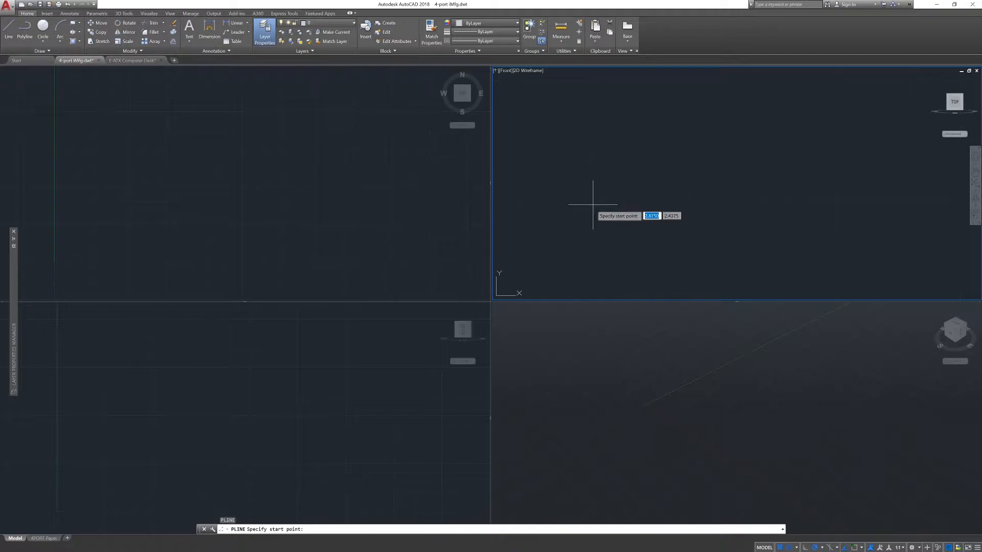
{"action": "middle_click_drag", "start_coordinate": [556, 225], "coordinate": [635, 181]}
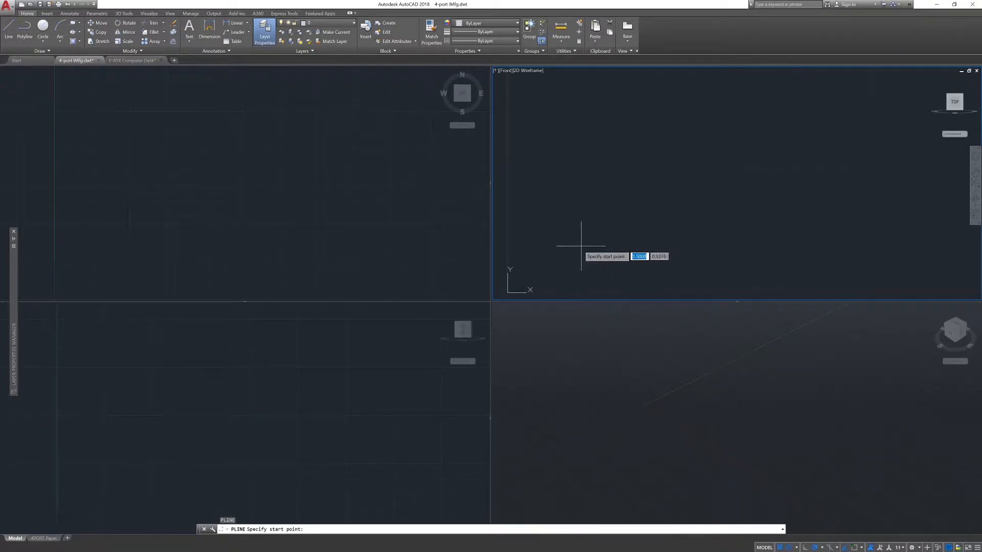
{"action": "left_click", "coordinate": [630, 170]}
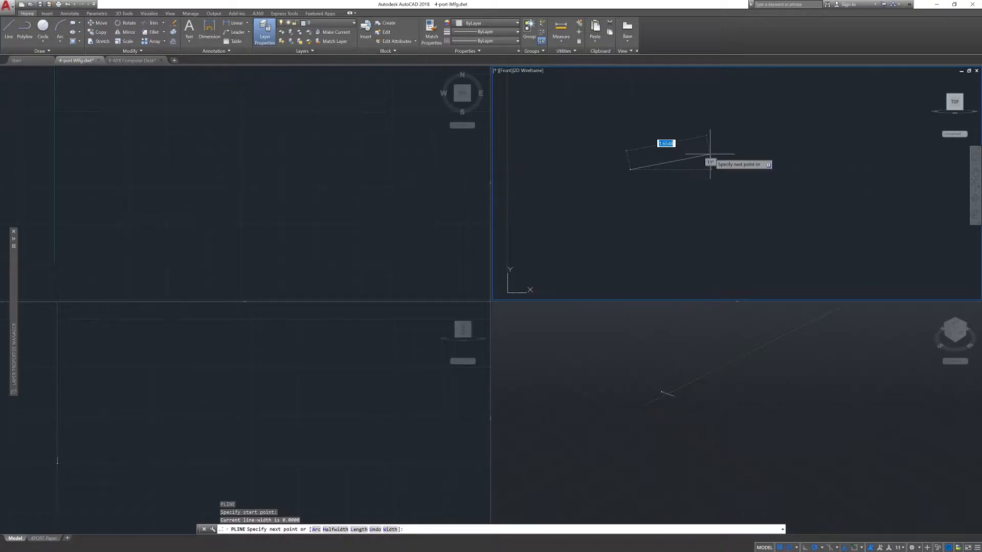
{"action": "left_click", "coordinate": [680, 169]}
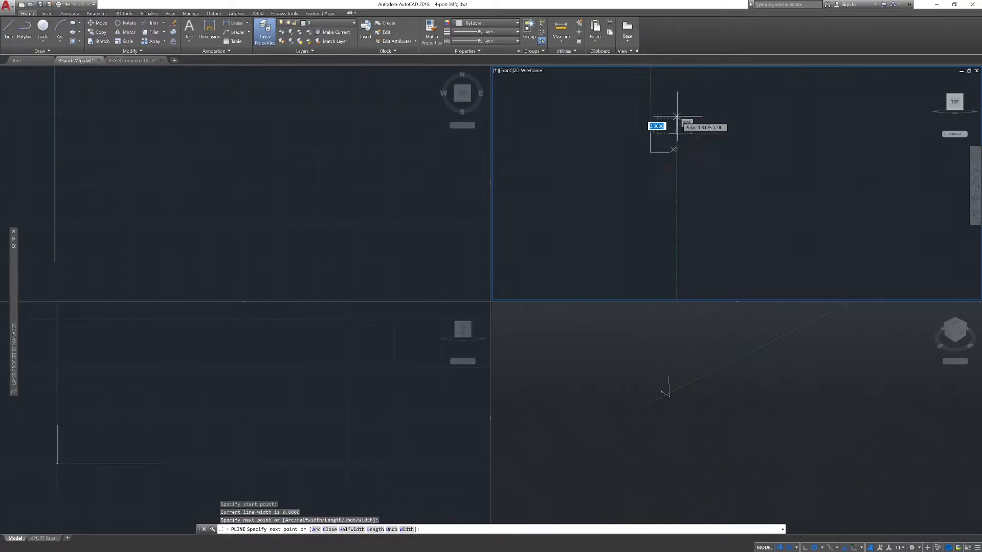
- Continue the polyline 29 units straight up and 64 units to the right for the inner edges of the left leg and top
{"action": "scroll", "coordinate": [679, 119], "scroll_direction": "up", "scroll_amount": 5}
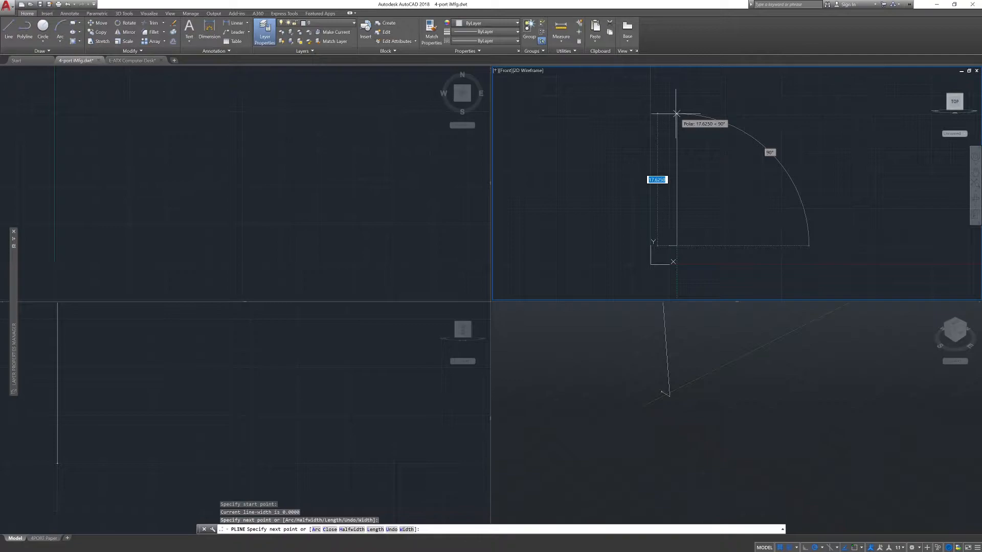
{"action": "type", "text": "29"}
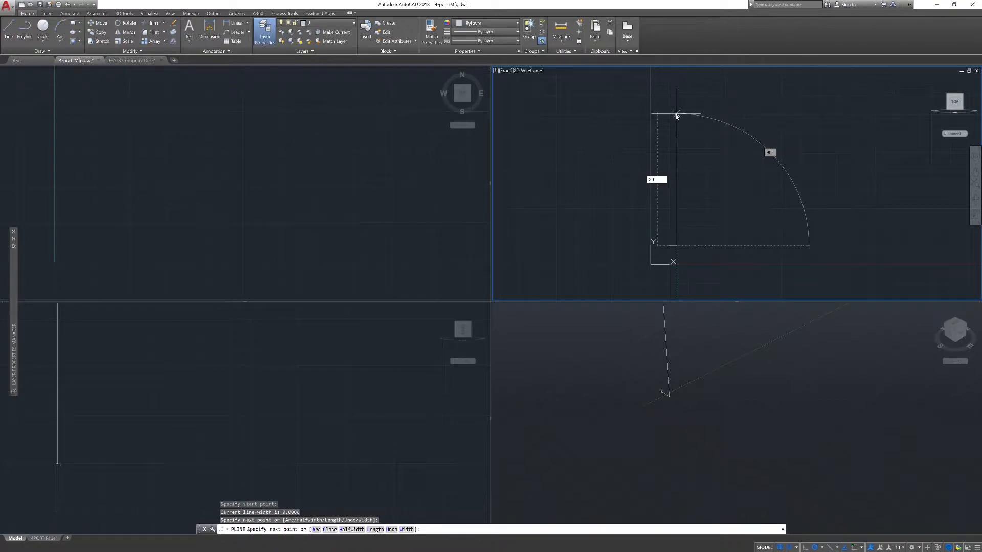
{"action": "key", "text": "Return"}
{"action": "middle_click_drag", "start_coordinate": [712, 90], "coordinate": [683, 298]}
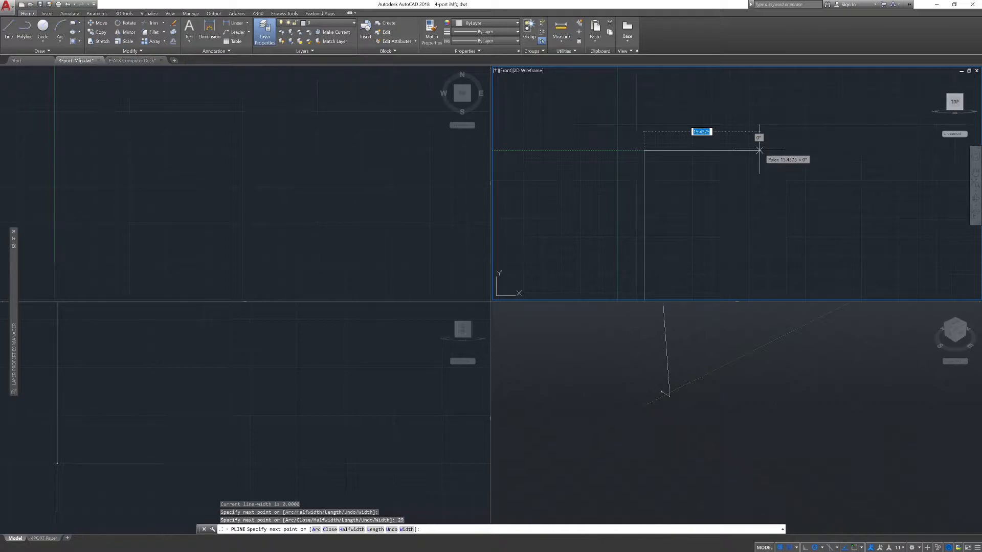
{"action": "type", "text": "64"}
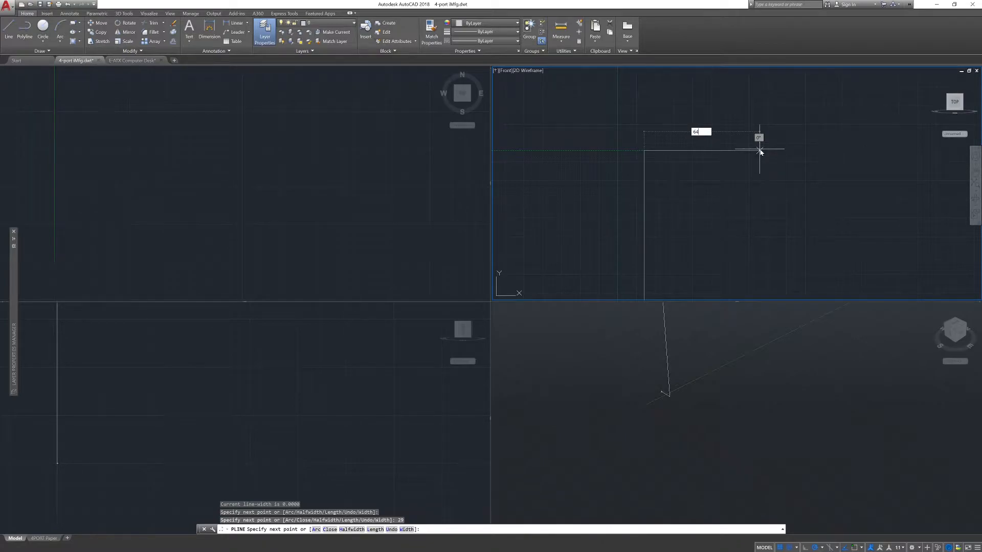
{"action": "key", "text": "Return"}
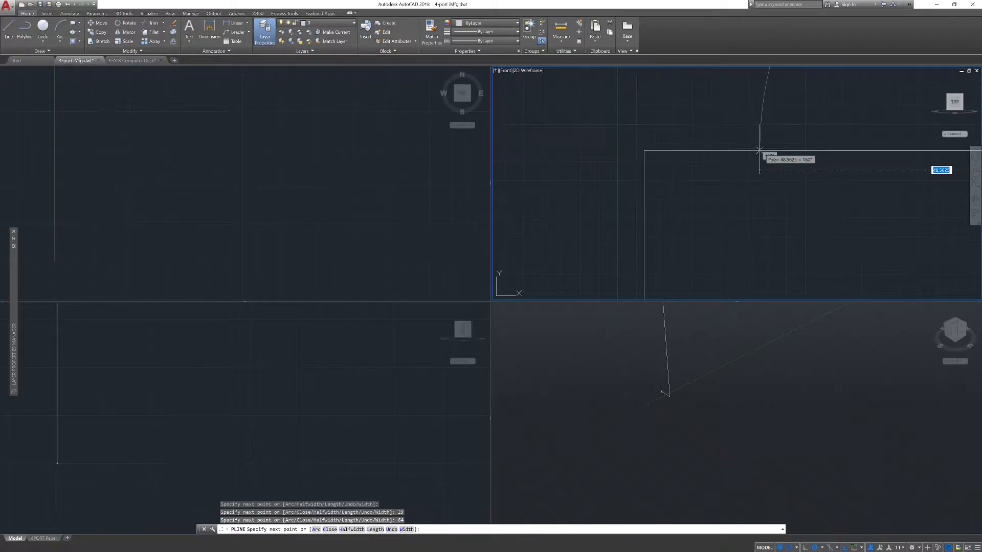
- Continue the polyline 29 units straight down and 1 unit to the right to form the inner edge and bottom of the right leg
{"action": "middle_click_drag", "start_coordinate": [814, 203], "coordinate": [679, 214]}
{"action": "middle_click_drag", "start_coordinate": [798, 223], "coordinate": [799, 138]}
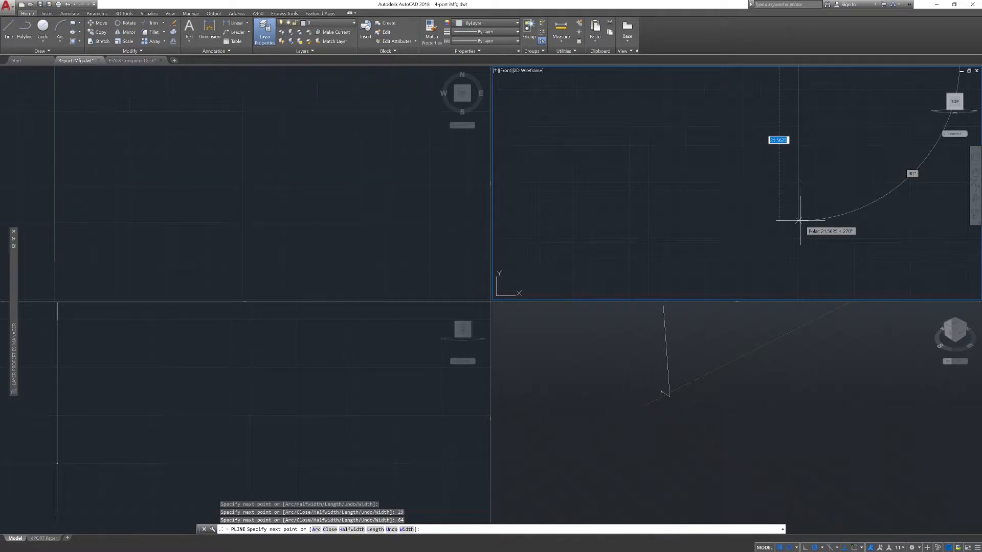
{"action": "type", "text": "29"}
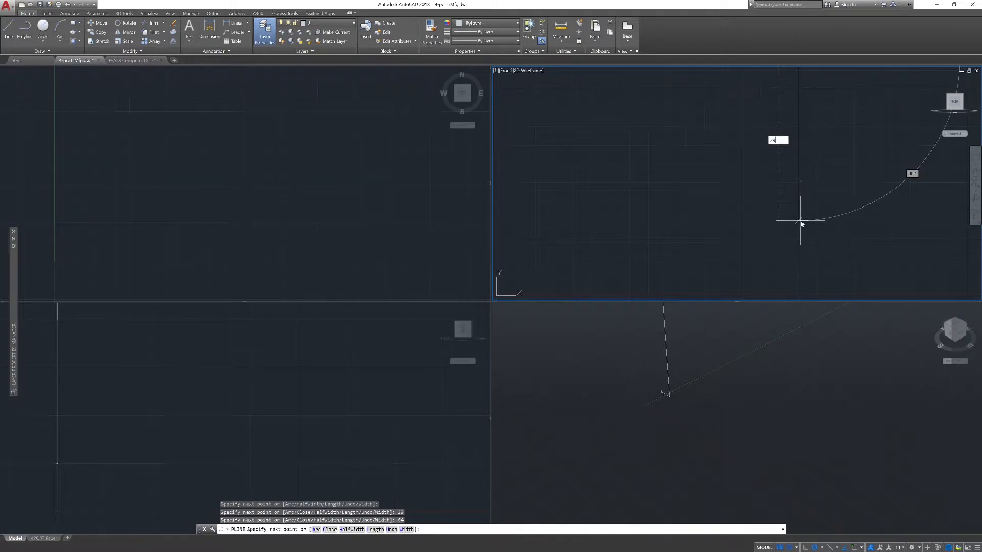
{"action": "key", "text": "Return"}
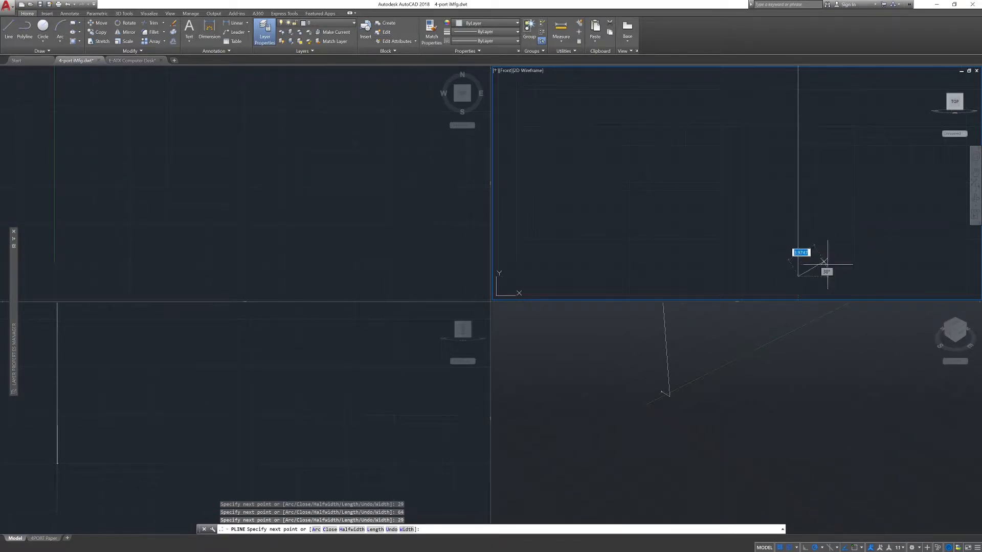
{"action": "scroll", "coordinate": [825, 263], "scroll_direction": "down", "scroll_amount": 2}
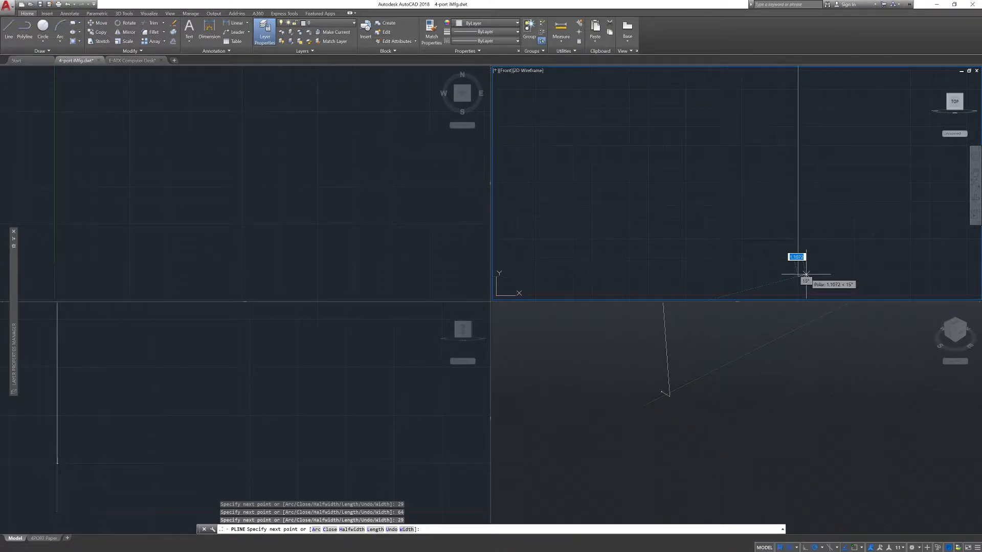
{"action": "type", "text": "1"}
{"action": "key", "text": "Return"}
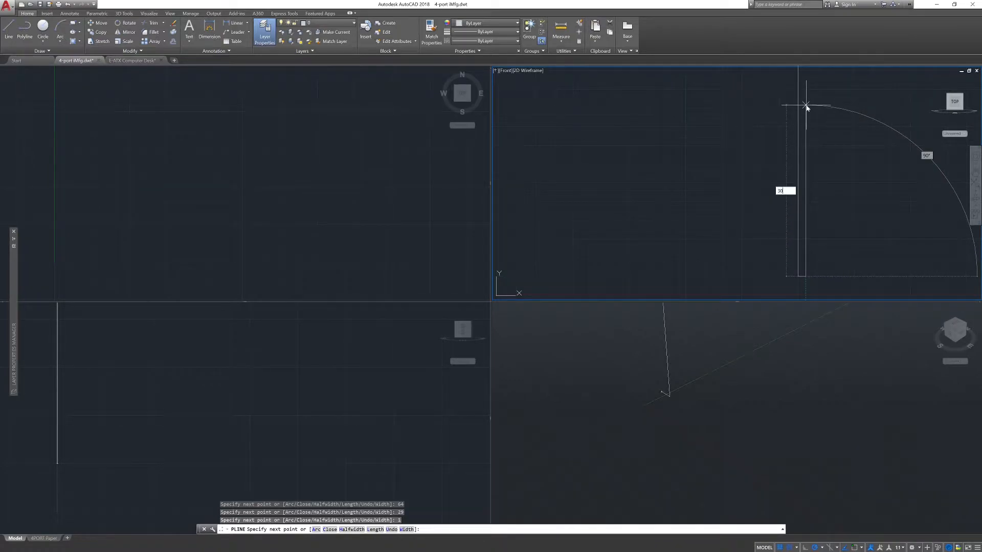
- Finish the desk outline with outer segments 30 units up and 66 units left, then close the polyline
{"action": "key", "text": "BackSpace"}
{"action": "key", "text": "BackSpace"}
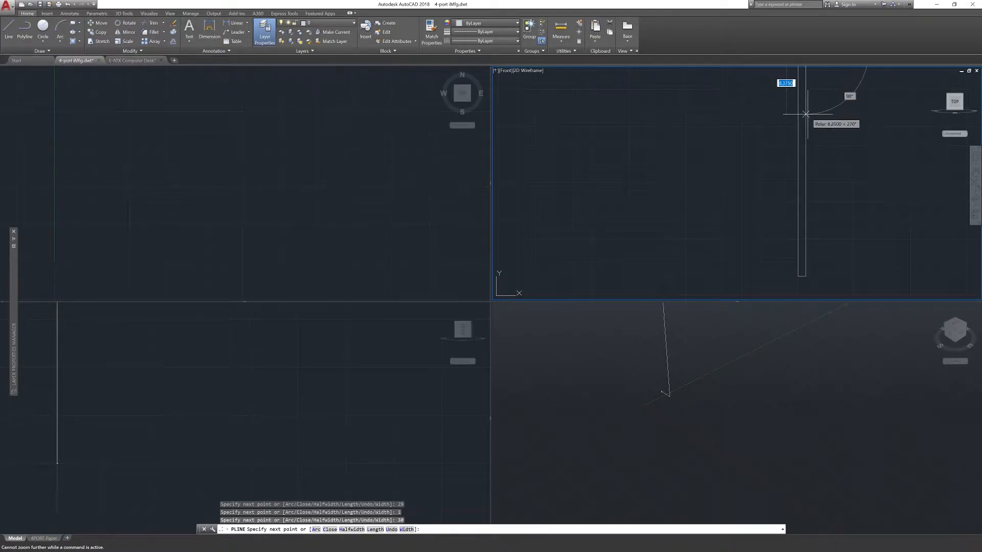
{"action": "middle_click_drag", "start_coordinate": [716, 123], "coordinate": [771, 216]}
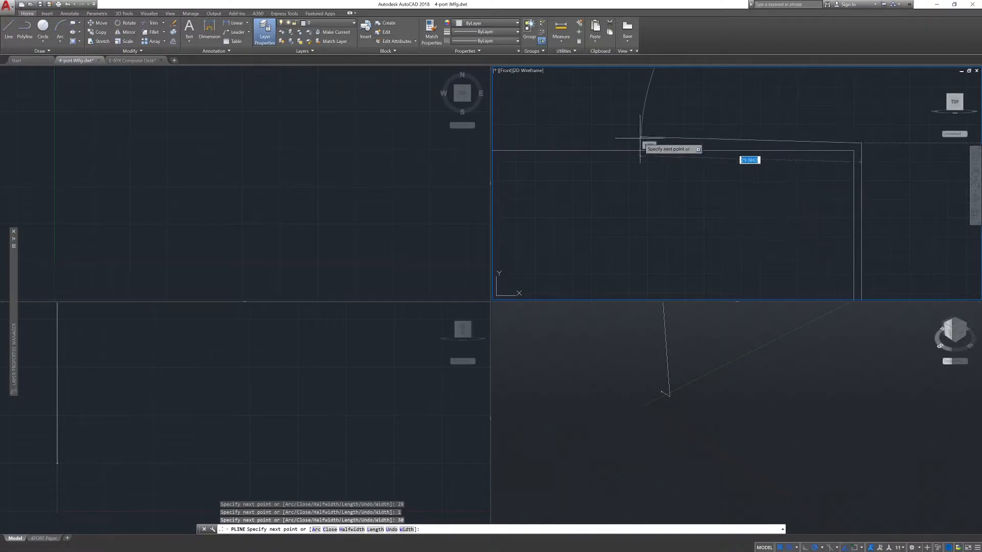
{"action": "type", "text": "66"}
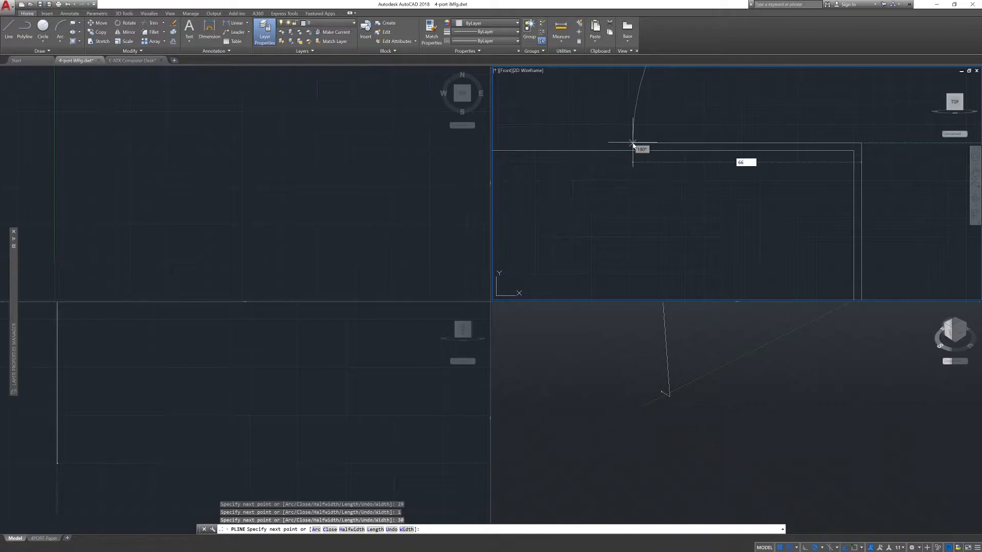
{"action": "key", "text": "Return"}
{"action": "middle_click_drag", "start_coordinate": [585, 172], "coordinate": [828, 153]}
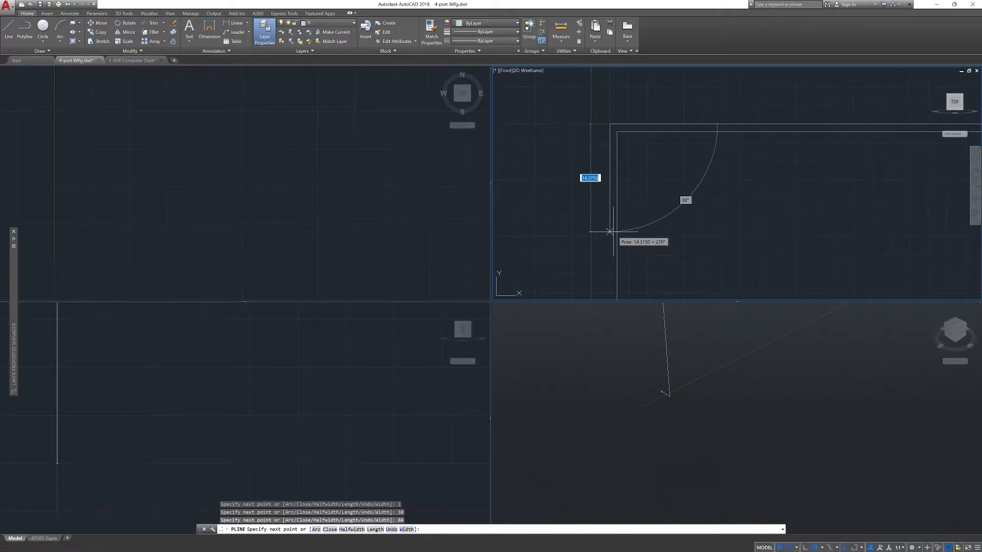
{"action": "type", "text": "close"}
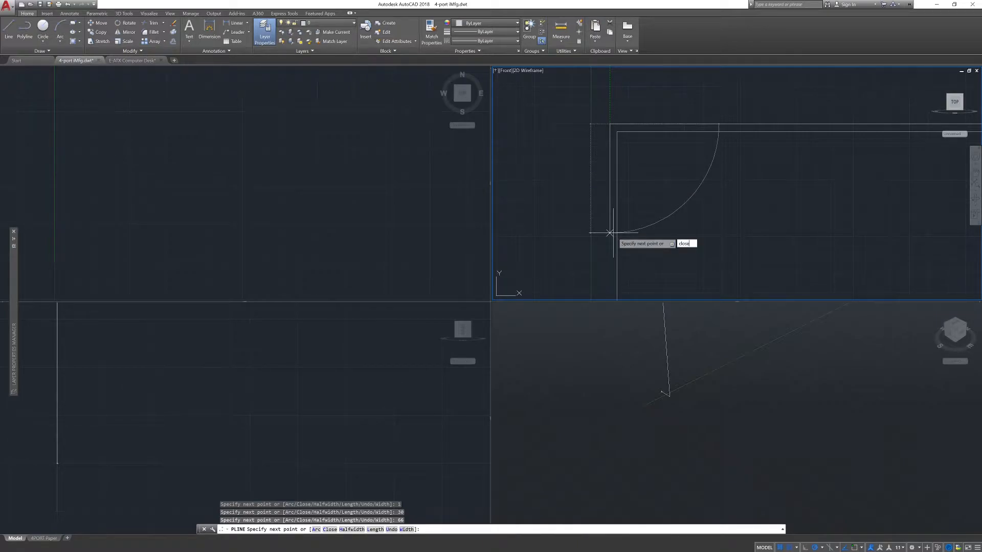
{"action": "key", "text": "Return"}
- Examine the closed desk outline in the front, isometric, side and top viewports
{"action": "scroll", "coordinate": [673, 252], "scroll_direction": "down", "scroll_amount": 4}
{"action": "middle_click_drag", "start_coordinate": [770, 261], "coordinate": [743, 250]}
{"action": "left_click", "coordinate": [739, 410]}
{"action": "scroll", "coordinate": [735, 414], "scroll_direction": "down", "scroll_amount": 2}
{"action": "middle_click_drag", "start_coordinate": [792, 434], "coordinate": [751, 414]}
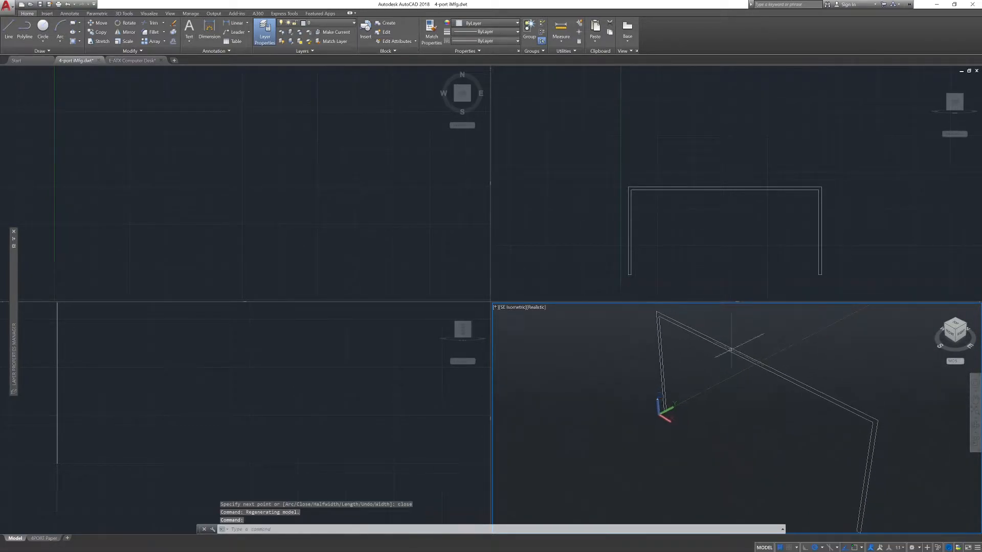
{"action": "left_click", "coordinate": [723, 250]}
{"action": "left_click", "coordinate": [254, 342]}
{"action": "middle_click_drag", "start_coordinate": [211, 360], "coordinate": [204, 340]}
{"action": "left_click", "coordinate": [193, 215]}
{"action": "middle_click_drag", "start_coordinate": [193, 215], "coordinate": [336, 197]}
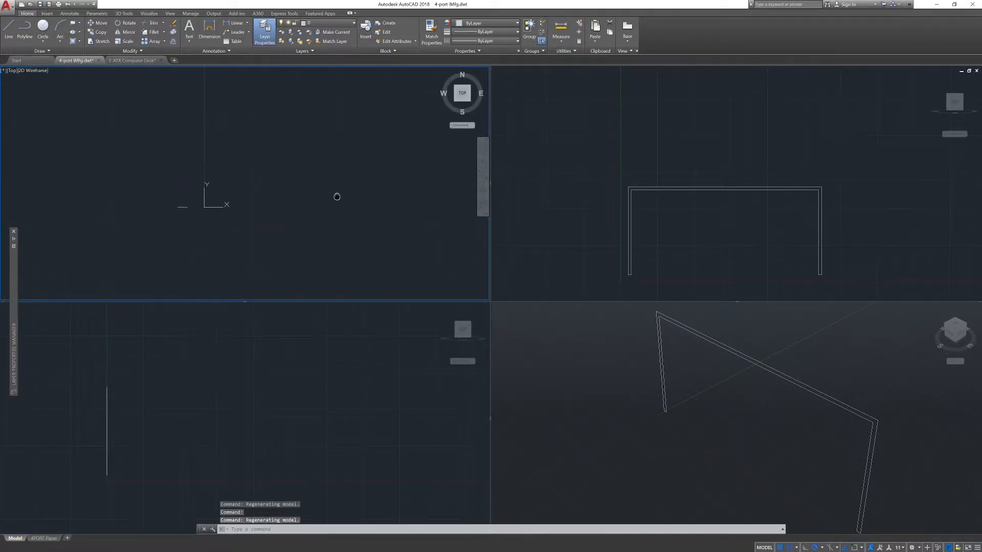
{"action": "scroll", "coordinate": [171, 207], "scroll_direction": "up", "scroll_amount": 1}
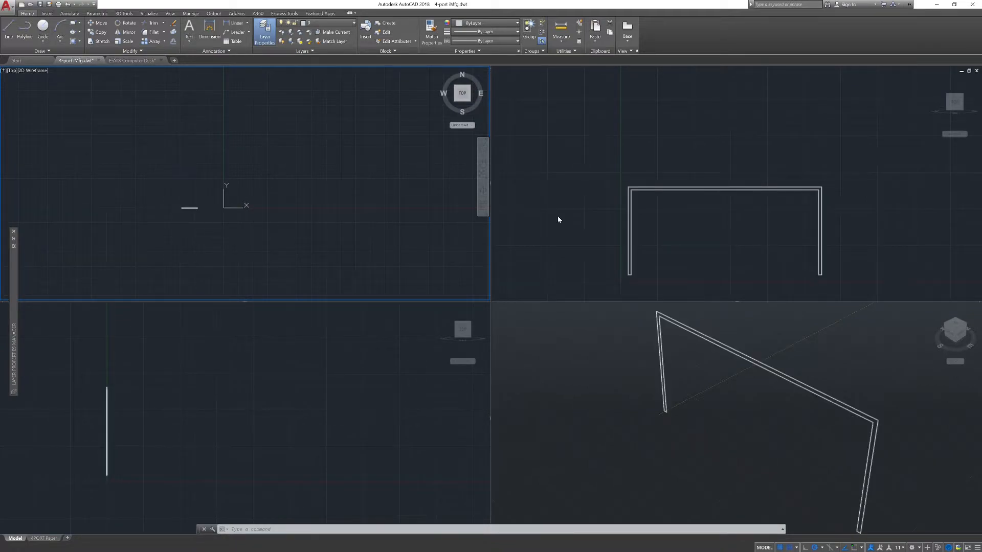
{"action": "left_click", "coordinate": [736, 154]}
{"action": "left_click", "coordinate": [791, 353]}
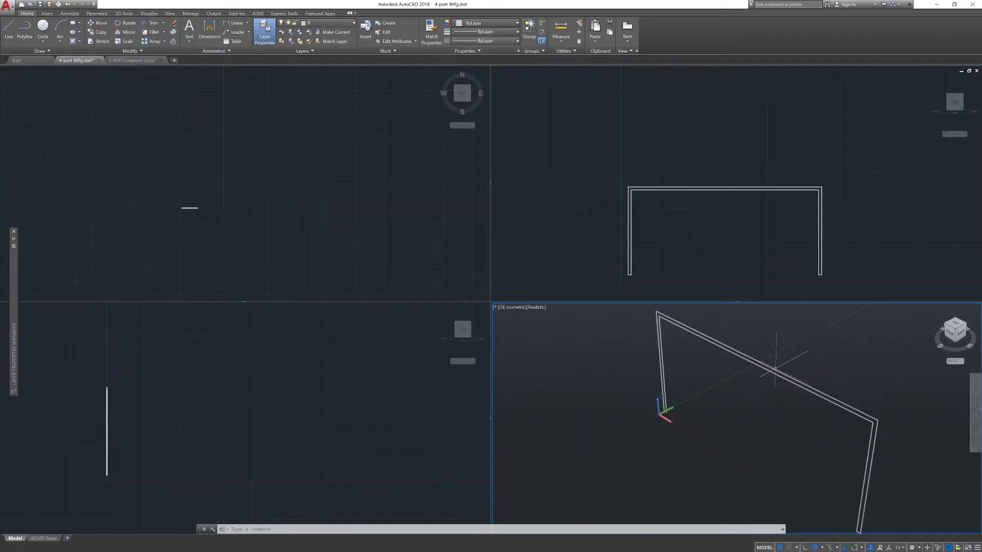
- Extrude the closed desk outline in the Front view by 28 units with Presspull
{"action": "left_click", "coordinate": [719, 219]}
{"action": "type", "text": "e"}
{"action": "key", "text": "BackSpace"}
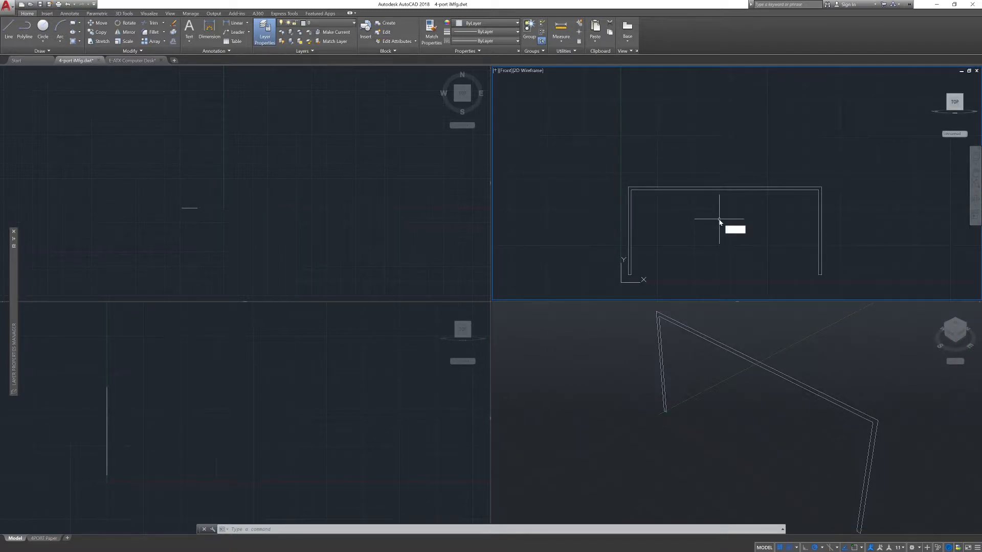
{"action": "key", "text": "Escape"}
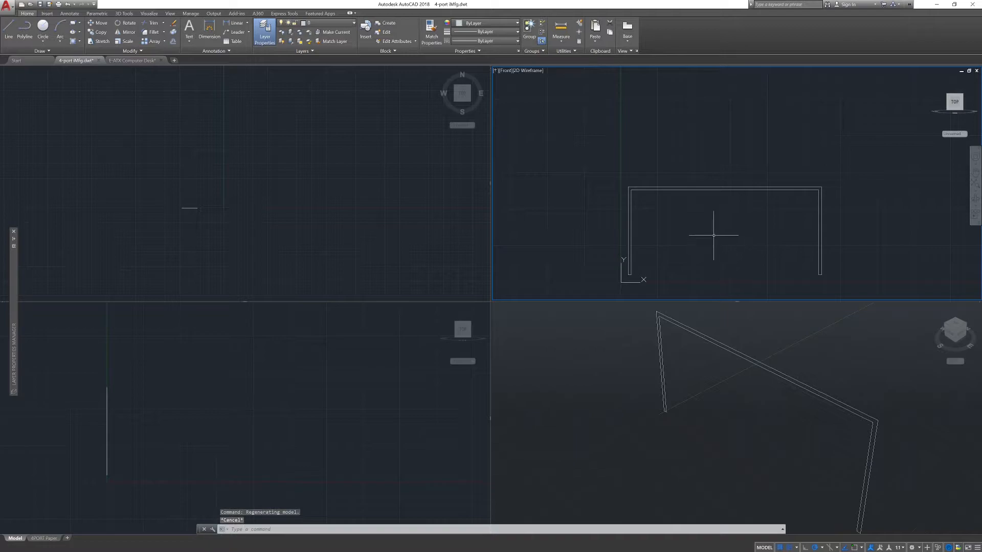
{"action": "type", "text": "presspull"}
{"action": "key", "text": "Return"}
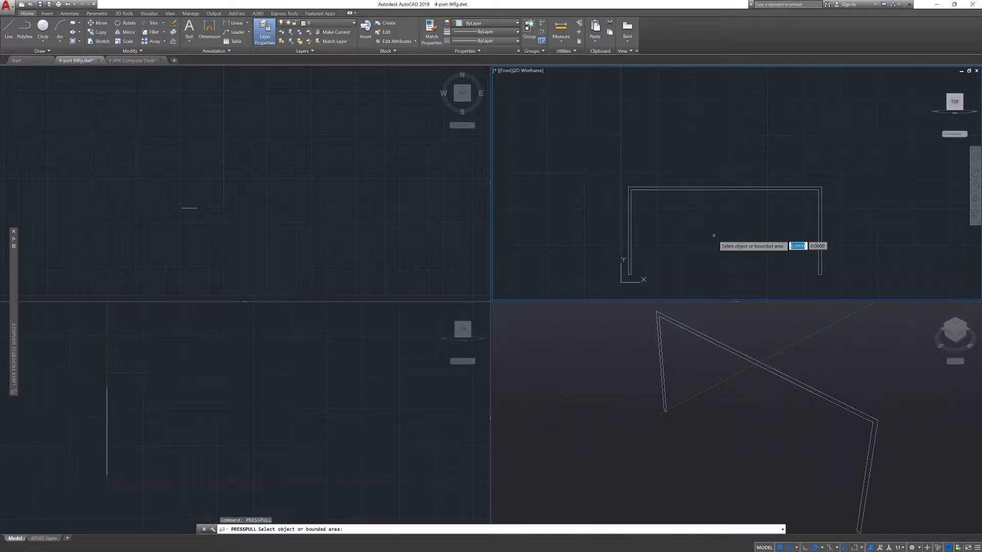
{"action": "left_click", "coordinate": [727, 187]}
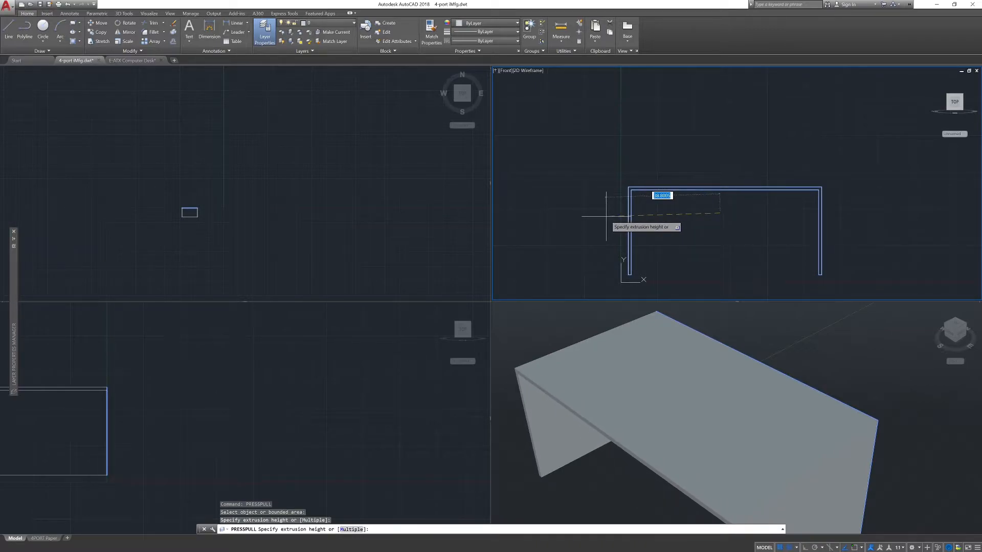
{"action": "type", "text": "28"}
{"action": "key", "text": "Return"}
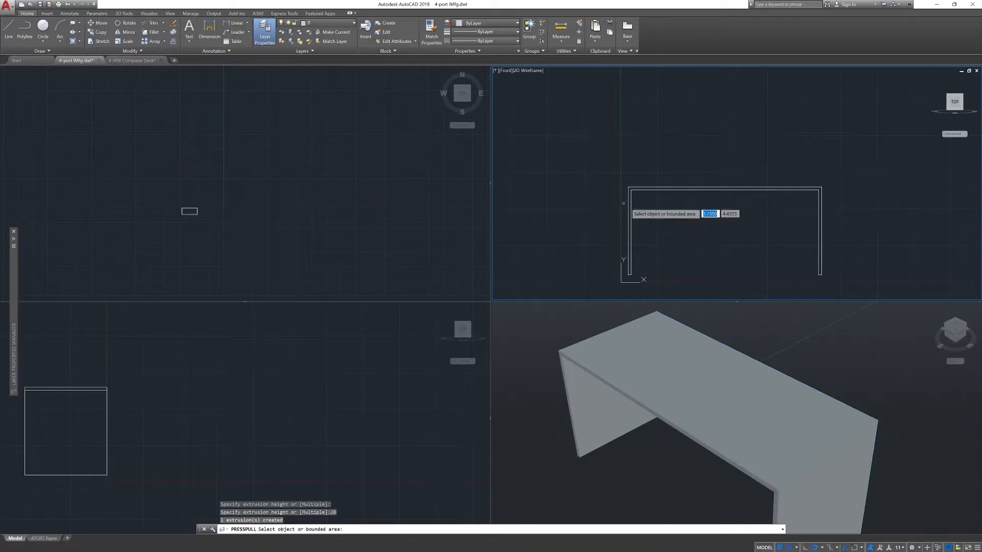
{"action": "left_click", "coordinate": [712, 208]}
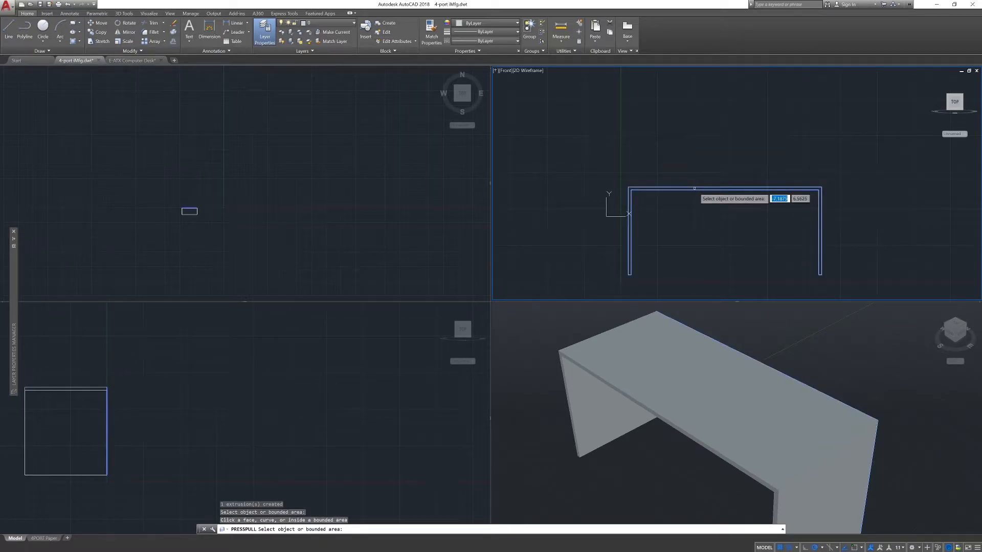
{"action": "left_click", "coordinate": [695, 188]}
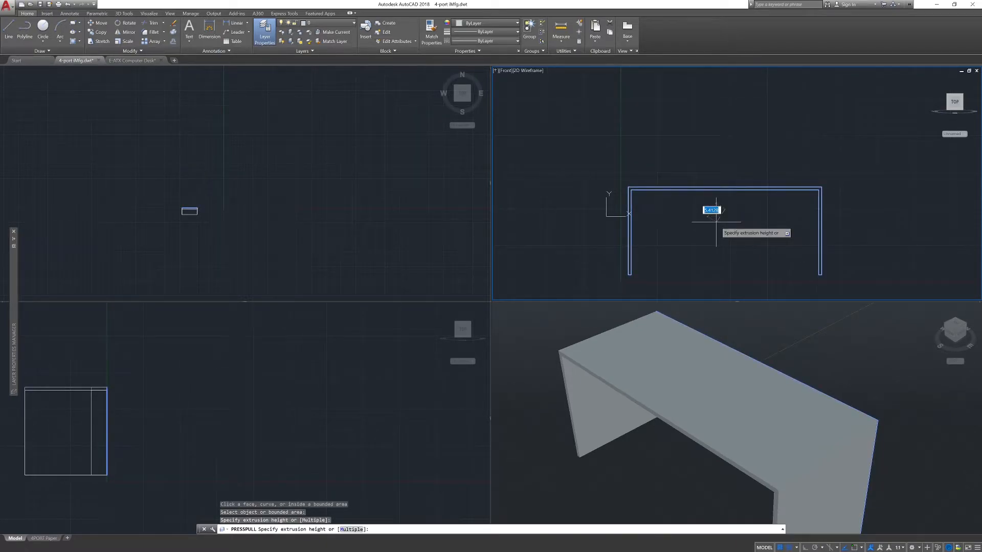
{"action": "key", "text": "Escape"}
{"action": "key", "text": "Escape"}
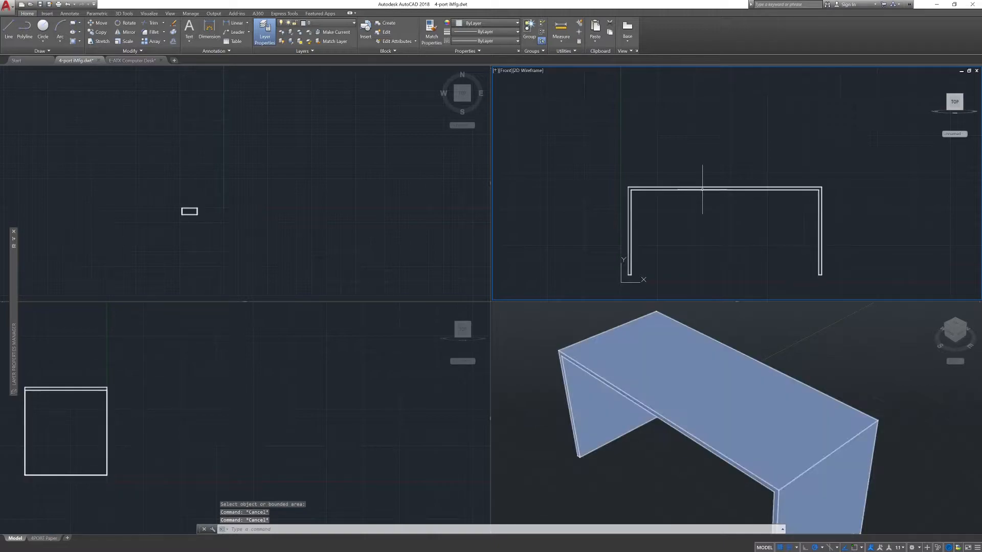
- Delete the leftover outline polyline along the back of the desk solid in the isometric viewport
{"action": "left_click", "coordinate": [711, 320]}
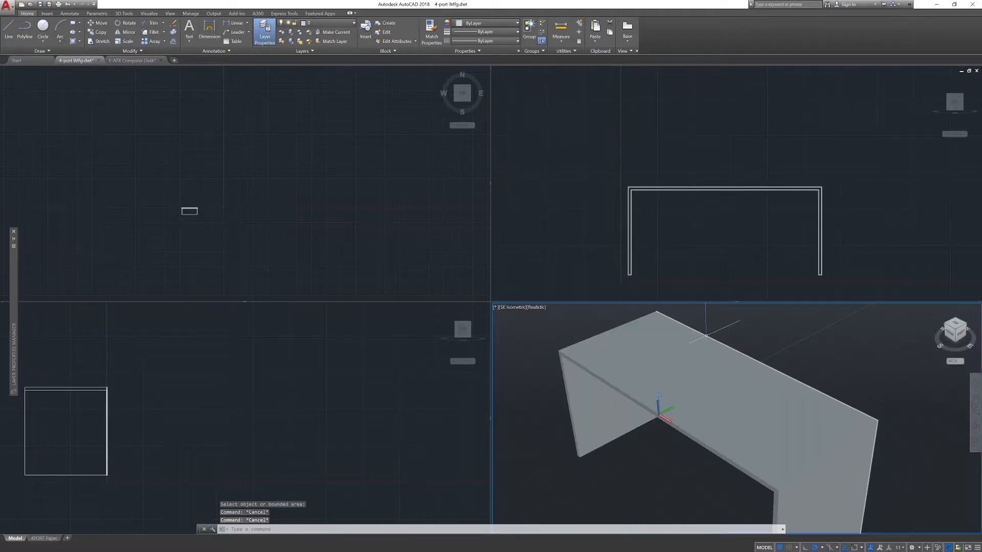
{"action": "left_click", "coordinate": [709, 336]}
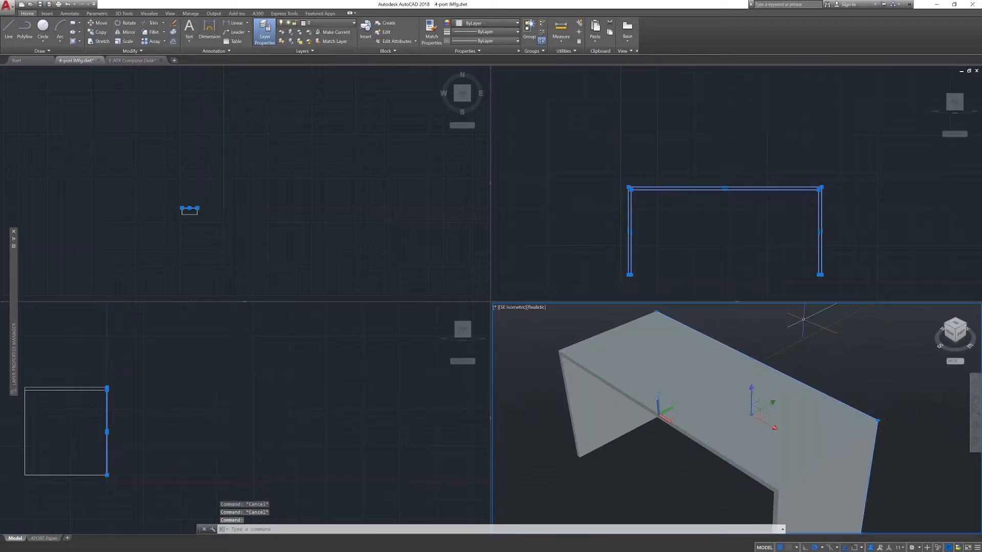
{"action": "key", "text": "Delete"}
{"action": "left_click", "coordinate": [798, 394]}
{"action": "left_click", "coordinate": [829, 369]}
{"action": "key", "text": "Escape"}
{"action": "key", "text": "Escape"}
{"action": "middle_click_drag", "start_coordinate": [833, 373], "coordinate": [828, 341], "text": "shift"}
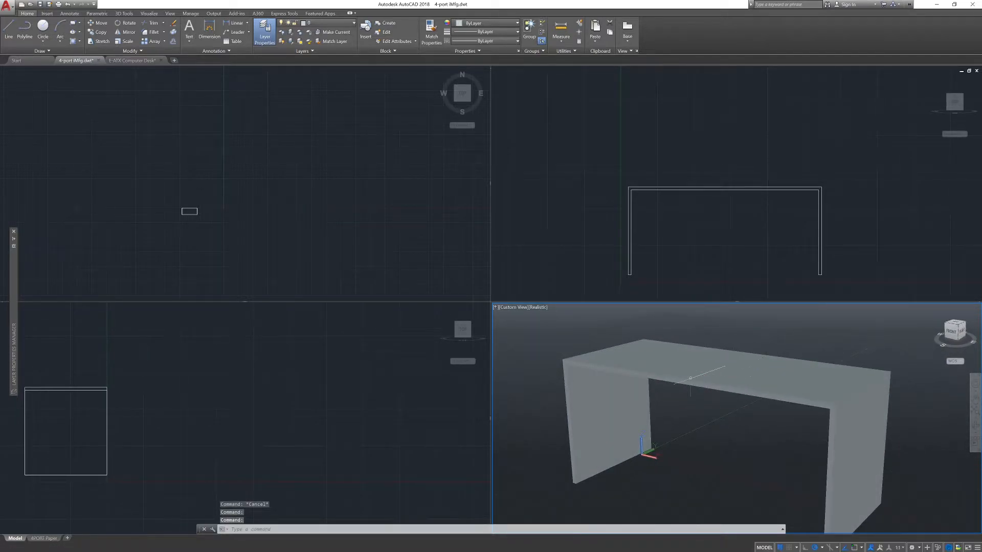
- Create a new layer named Crude
{"action": "left_click", "coordinate": [726, 240]}
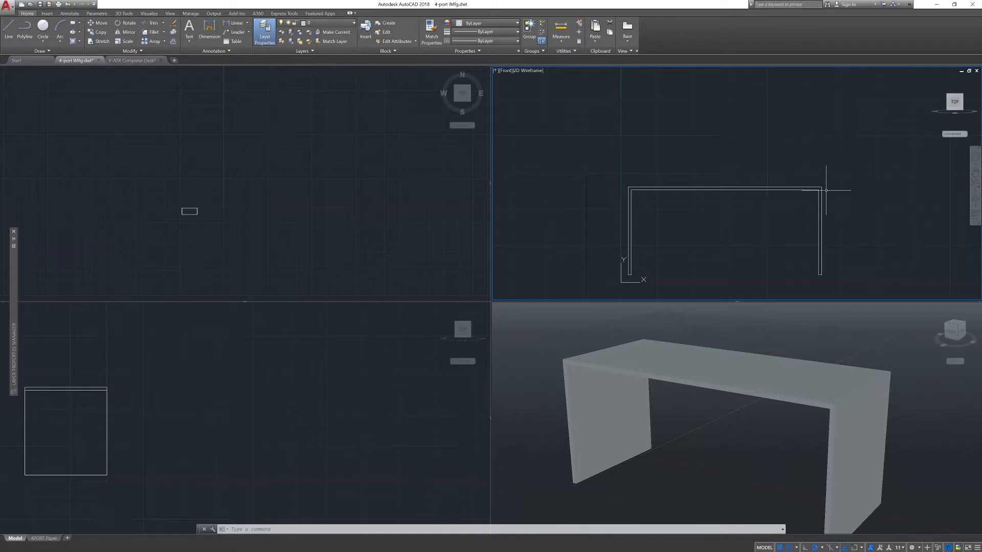
{"action": "left_click", "coordinate": [697, 188]}
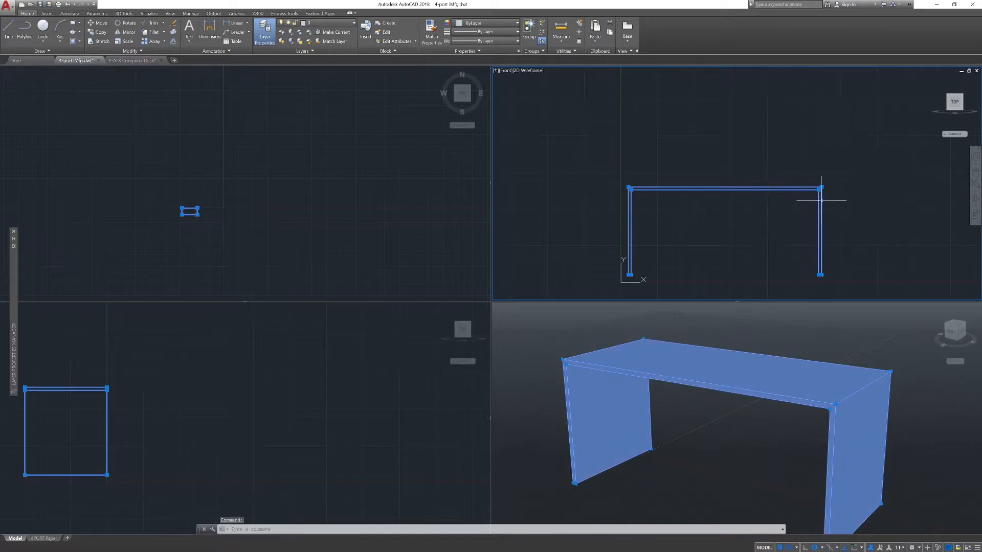
{"action": "mouse_move", "coordinate": [14, 270]}
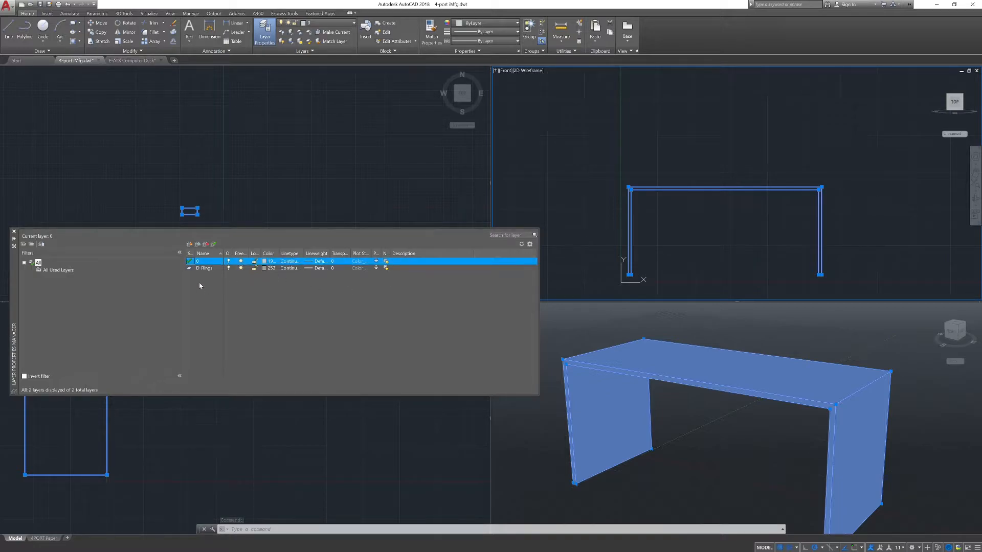
{"action": "right_click", "coordinate": [200, 286]}
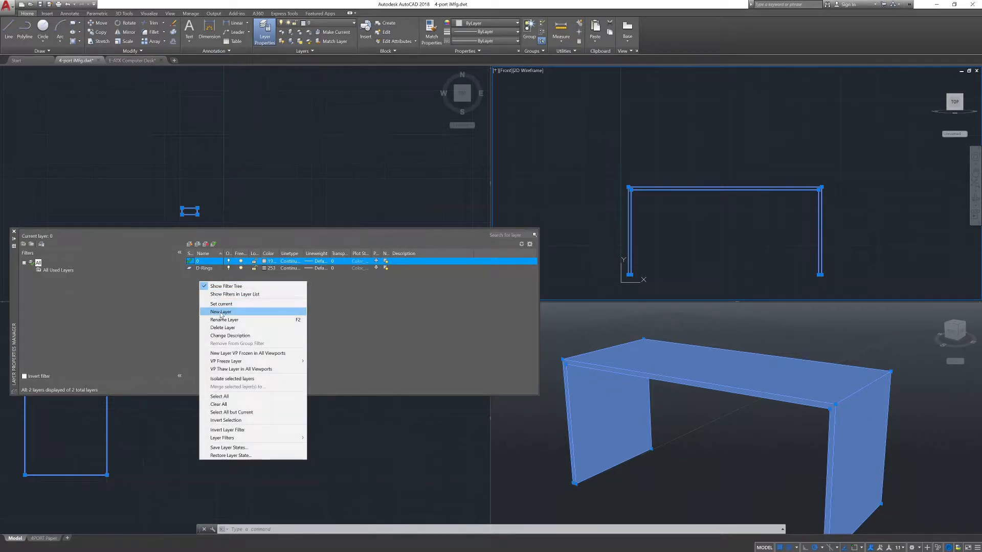
{"action": "right_click", "coordinate": [195, 283]}
{"action": "left_click", "coordinate": [39, 263]}
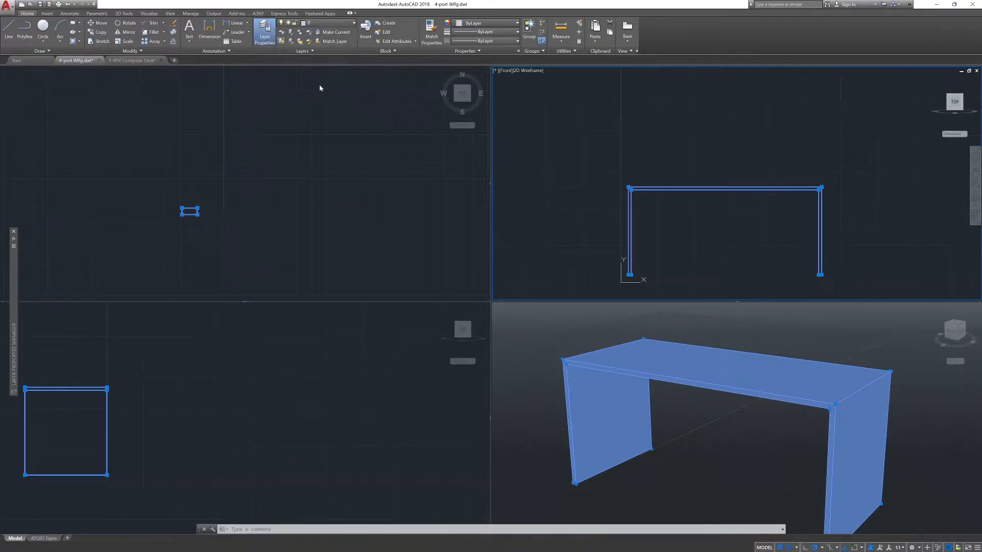
{"action": "mouse_move", "coordinate": [11, 283]}
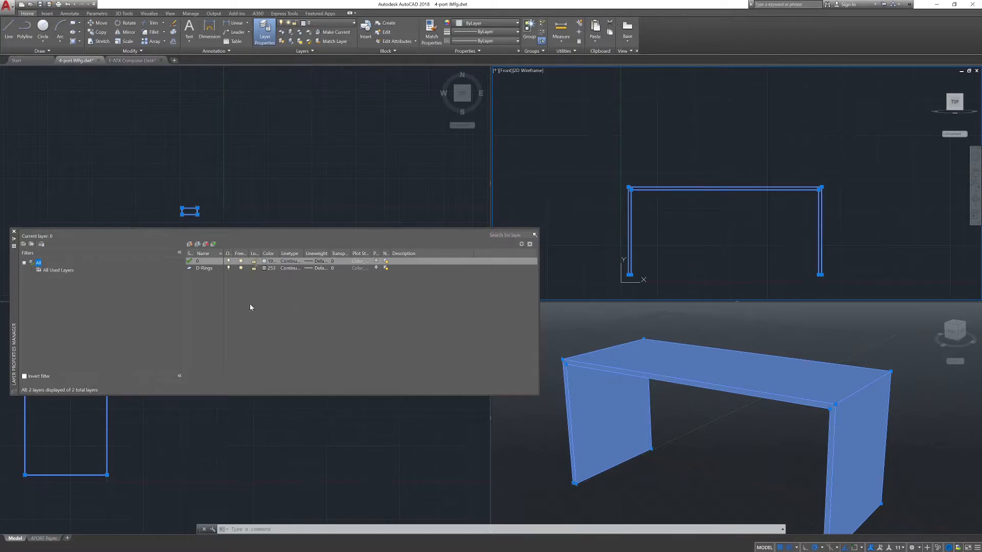
{"action": "left_click", "coordinate": [204, 280]}
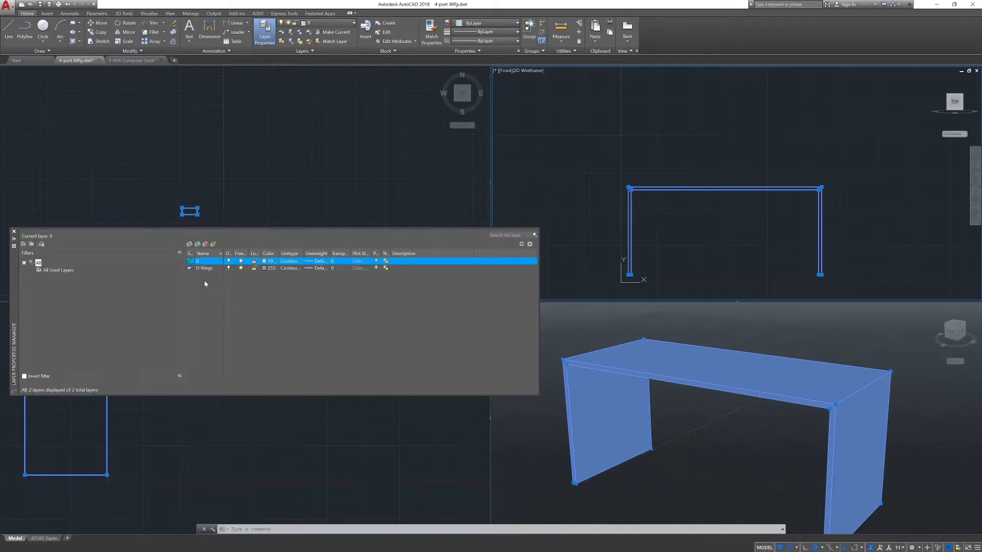
{"action": "right_click", "coordinate": [201, 279]}
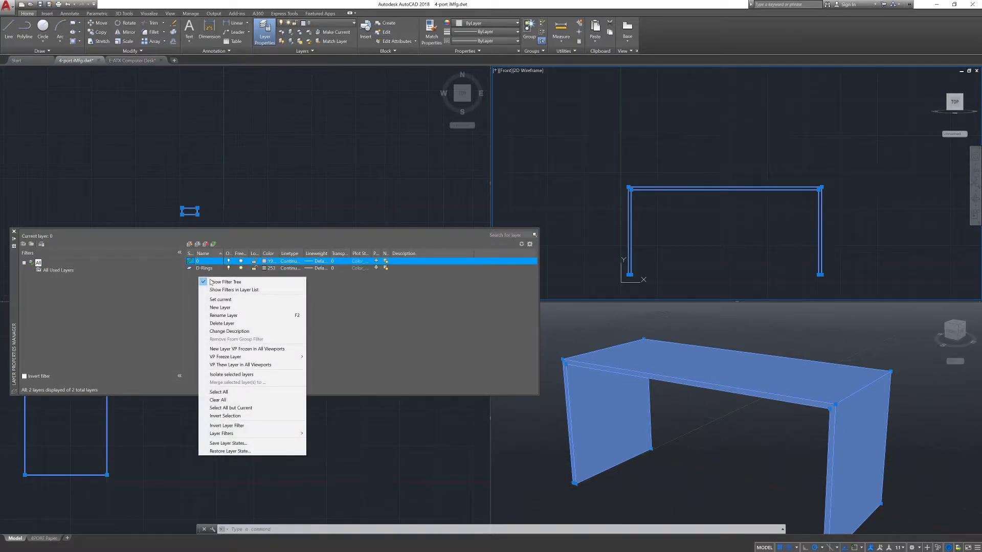
{"action": "left_click", "coordinate": [224, 308]}
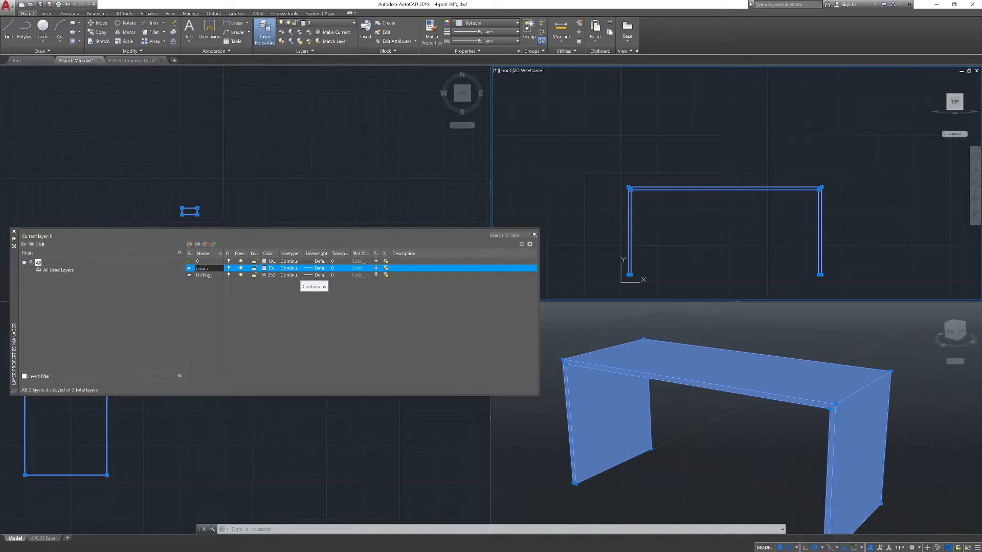
{"action": "key", "text": "Return"}
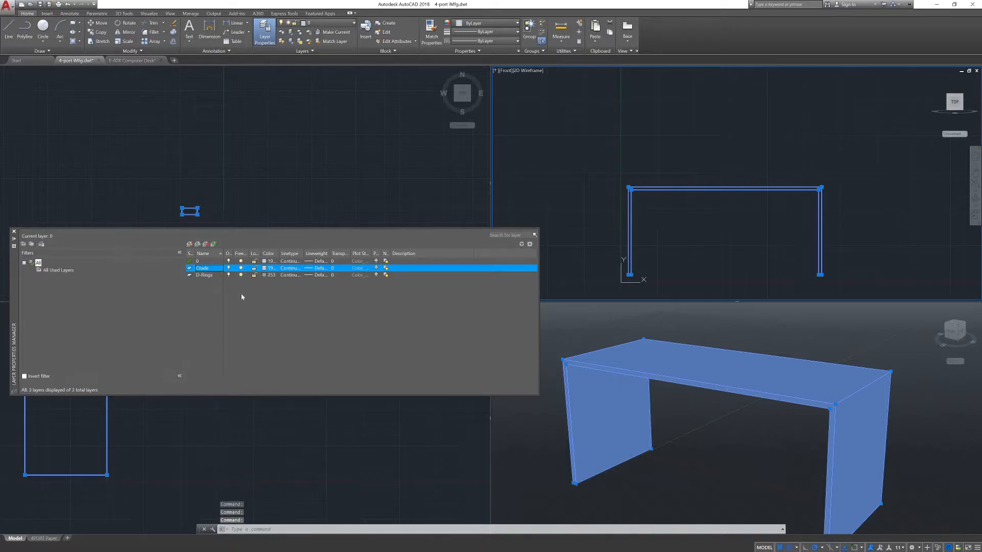
- Set the Crude layer's true color to a medium green with hue 130, and clear the desk selection
{"action": "left_click", "coordinate": [265, 269]}
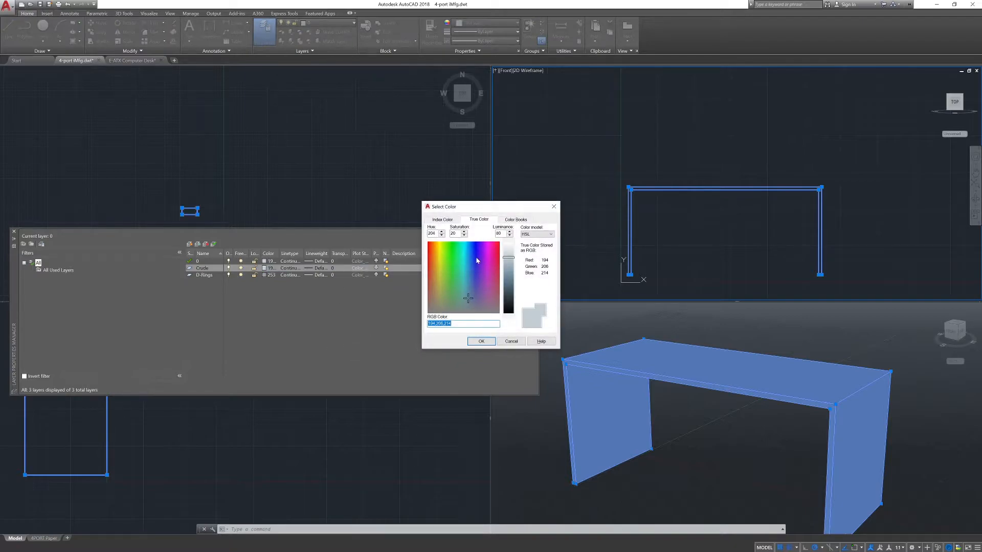
{"action": "left_click", "coordinate": [451, 244]}
{"action": "left_click_drag", "start_coordinate": [457, 244], "coordinate": [454, 245]}
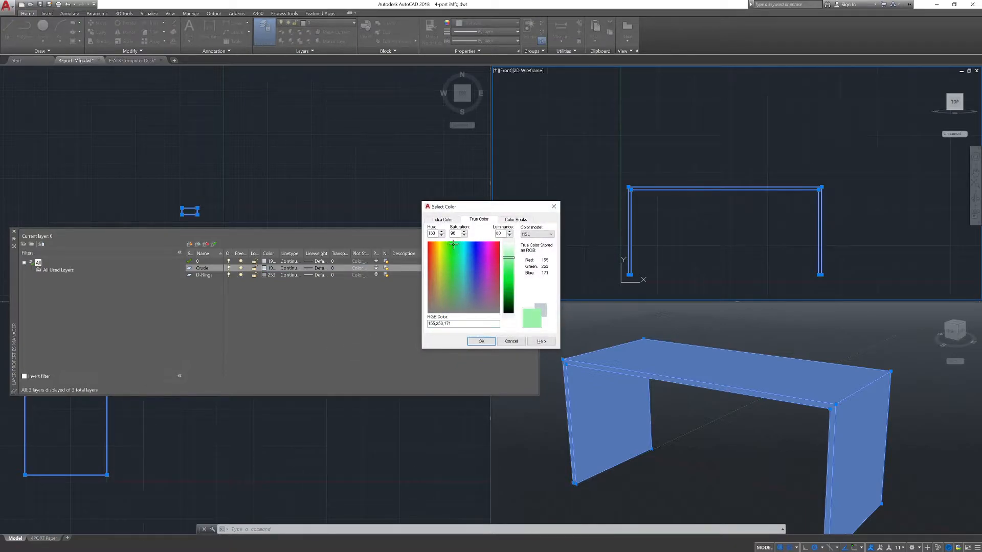
{"action": "left_click_drag", "start_coordinate": [510, 274], "coordinate": [510, 276]}
{"action": "left_click", "coordinate": [482, 341]}
{"action": "key", "text": "Escape"}
{"action": "key", "text": "Escape"}
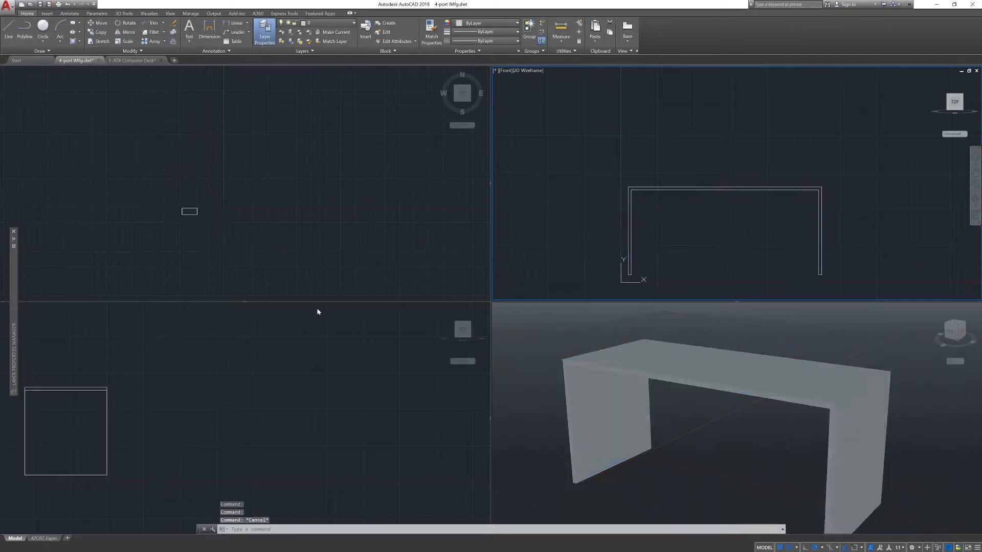
- Assign the desk solid to the Crude layer through its object properties
{"action": "left_click", "coordinate": [605, 409]}
{"action": "left_click", "coordinate": [706, 368]}
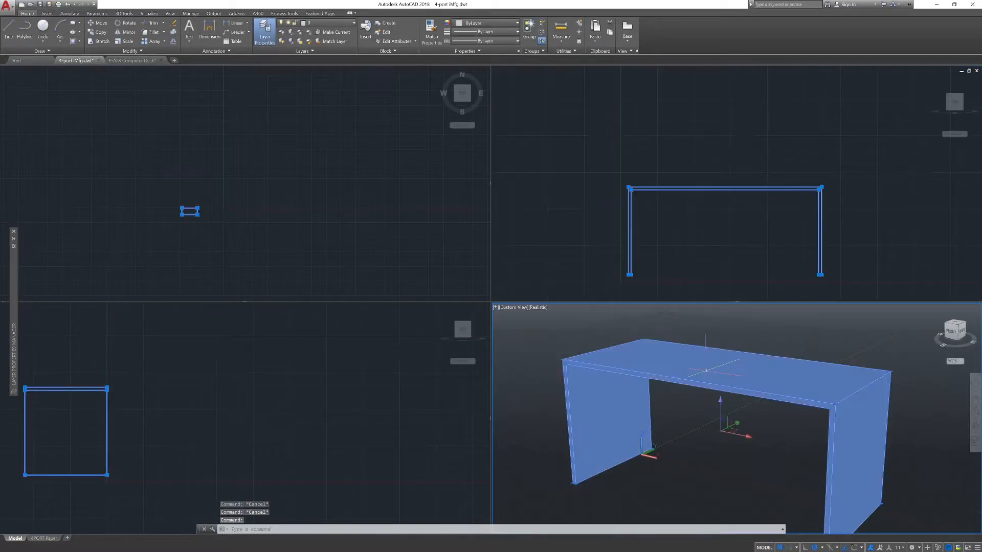
{"action": "right_click", "coordinate": [656, 362]}
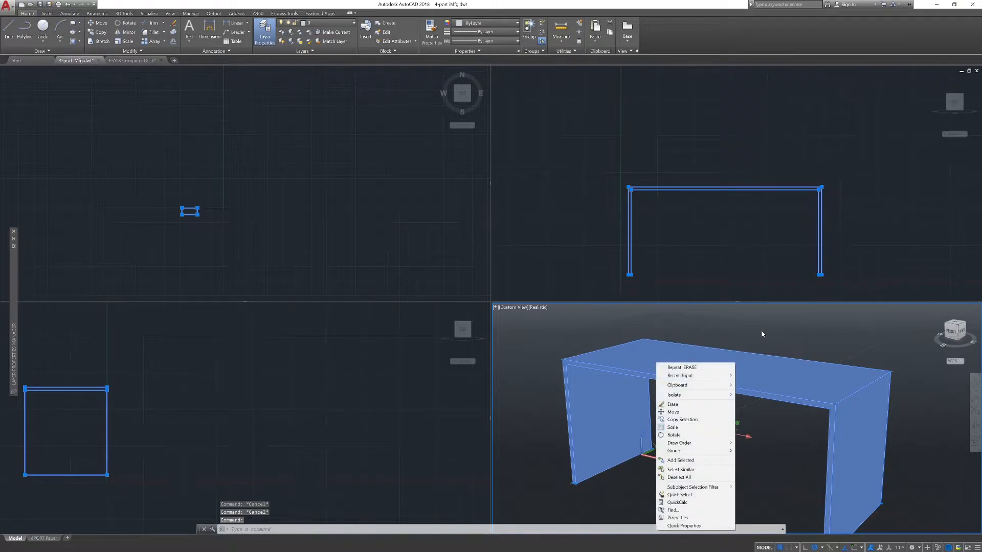
{"action": "left_click", "coordinate": [681, 518]}
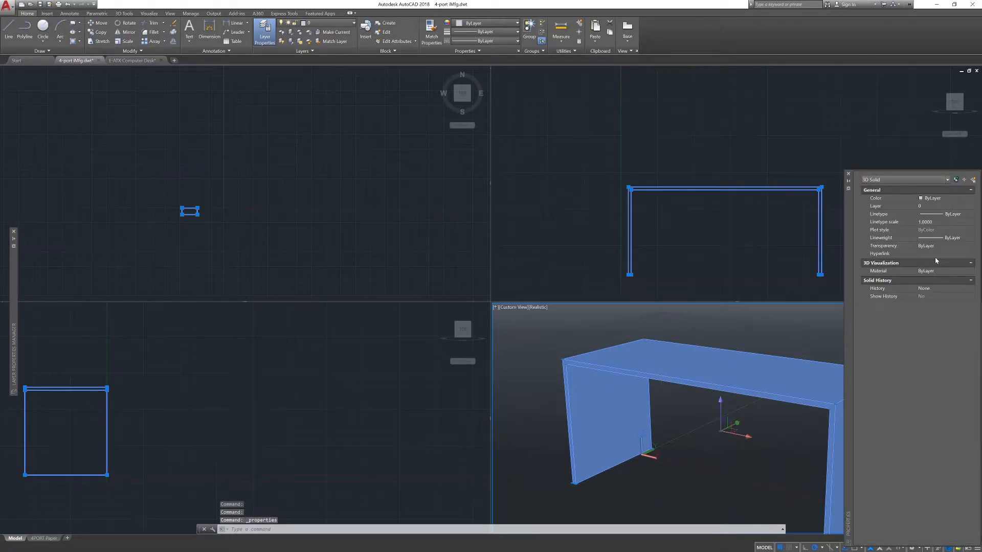
{"action": "left_click", "coordinate": [925, 206]}
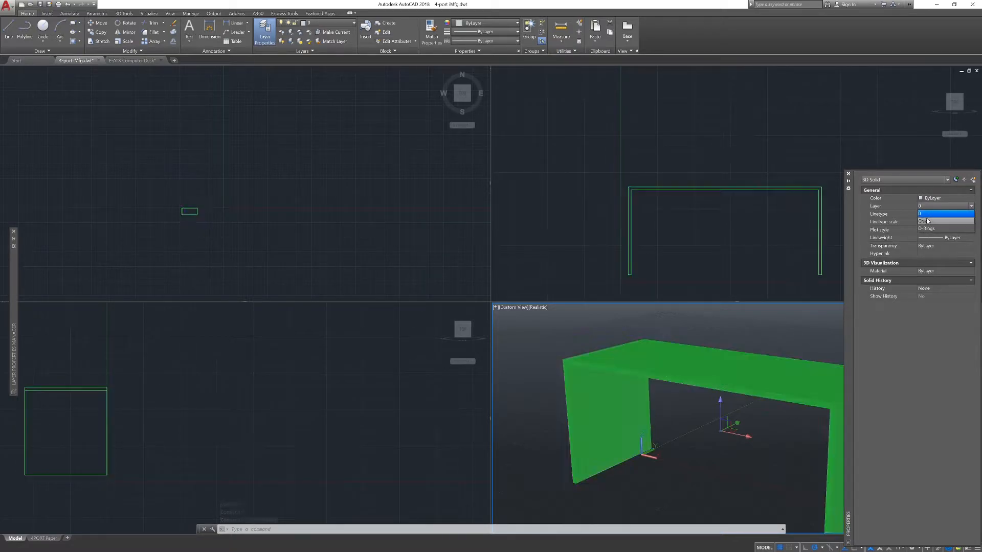
{"action": "left_click", "coordinate": [927, 221]}
{"action": "key", "text": "Escape"}
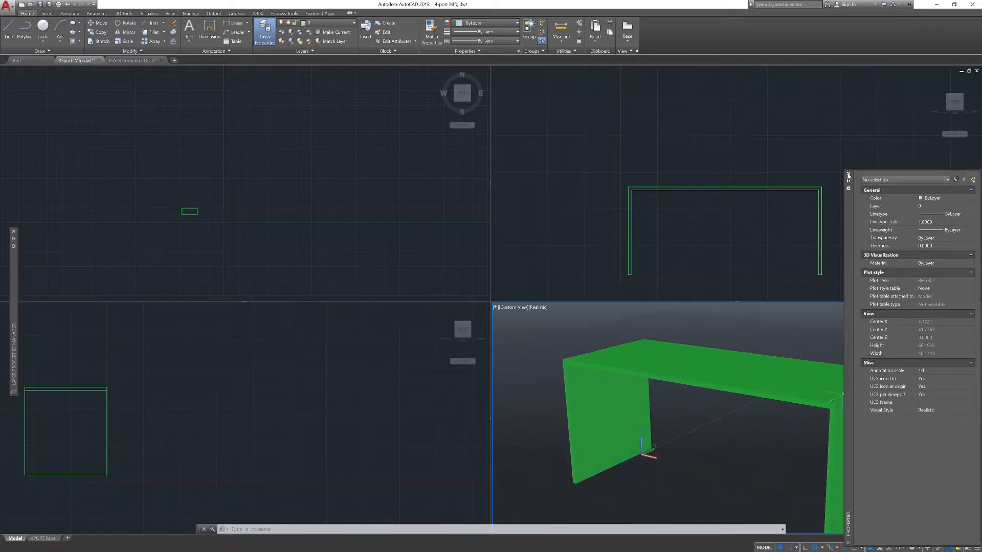
{"action": "left_click", "coordinate": [848, 175]}
- Examine the material options in the desk solid's properties, keeping ByLayer
{"action": "left_click", "coordinate": [654, 362]}
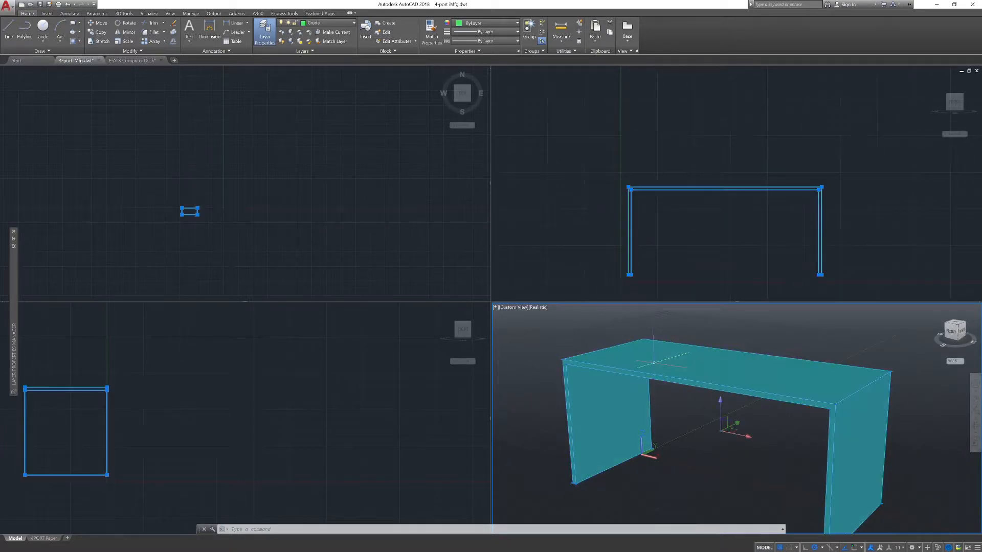
{"action": "right_click", "coordinate": [654, 362]}
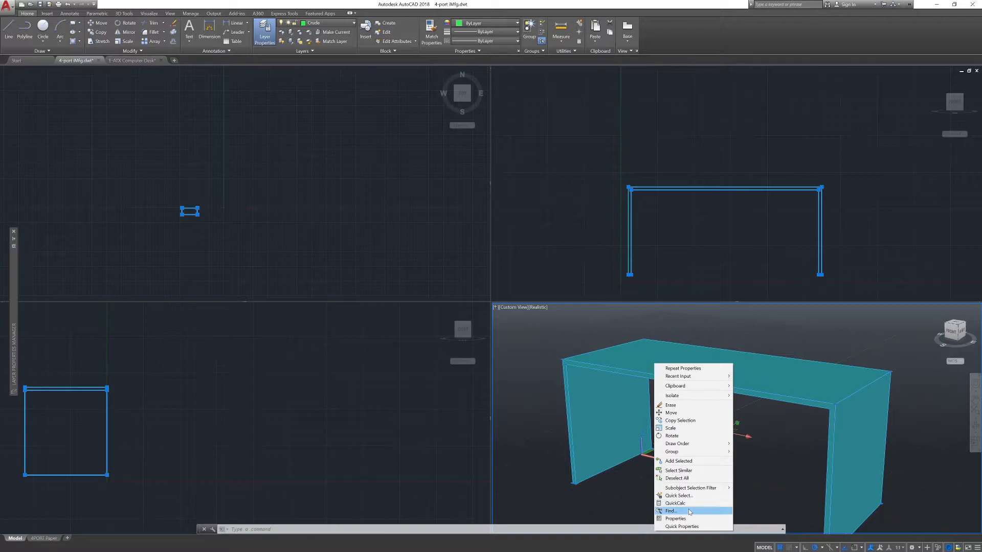
{"action": "left_click", "coordinate": [685, 518]}
{"action": "left_click", "coordinate": [926, 271]}
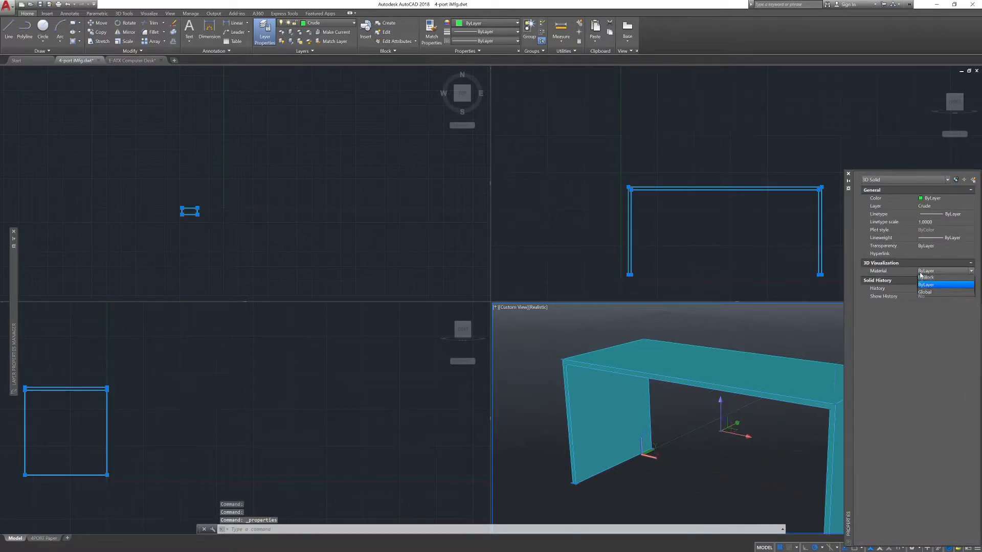
{"action": "left_click", "coordinate": [933, 287]}
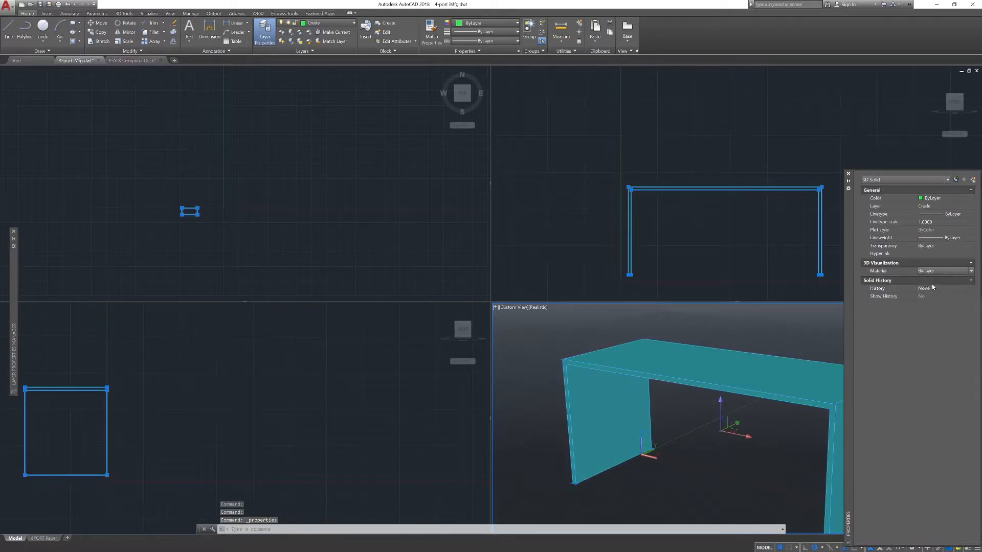
{"action": "left_click", "coordinate": [848, 174]}
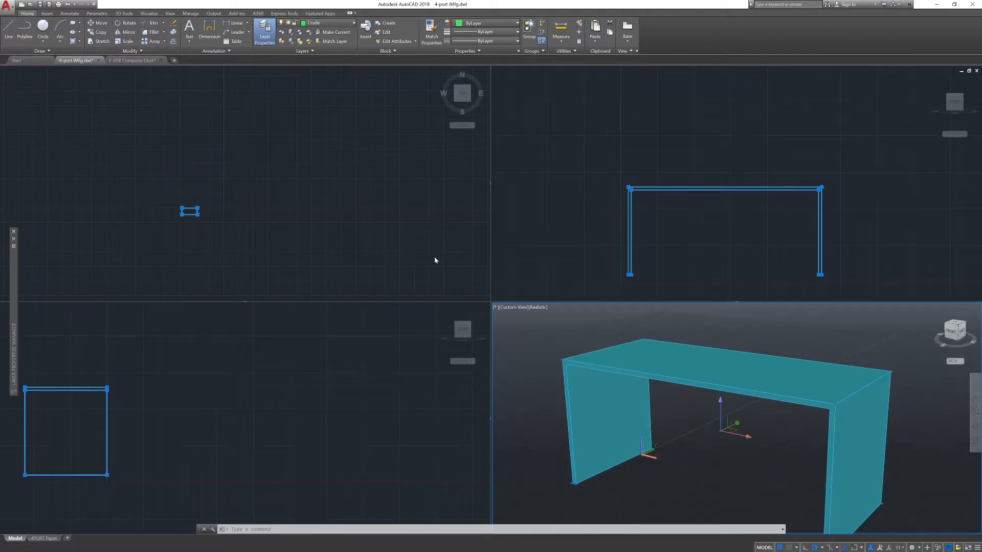
{"action": "key", "text": "Escape"}
{"action": "key", "text": "Escape"}
{"action": "key", "text": "Escape"}
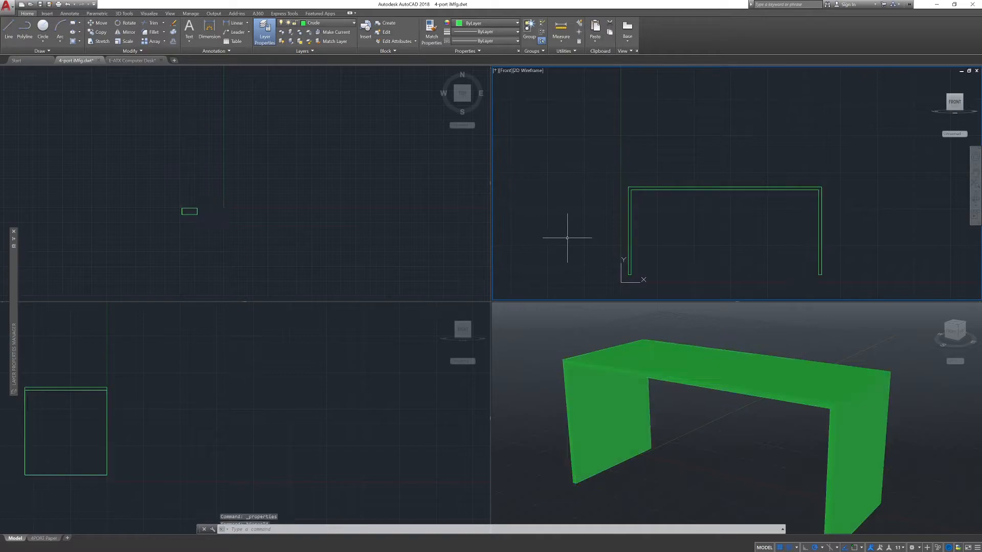
{"action": "left_click", "coordinate": [701, 250]}
{"action": "key", "text": "Escape"}
{"action": "key", "text": "Escape"}
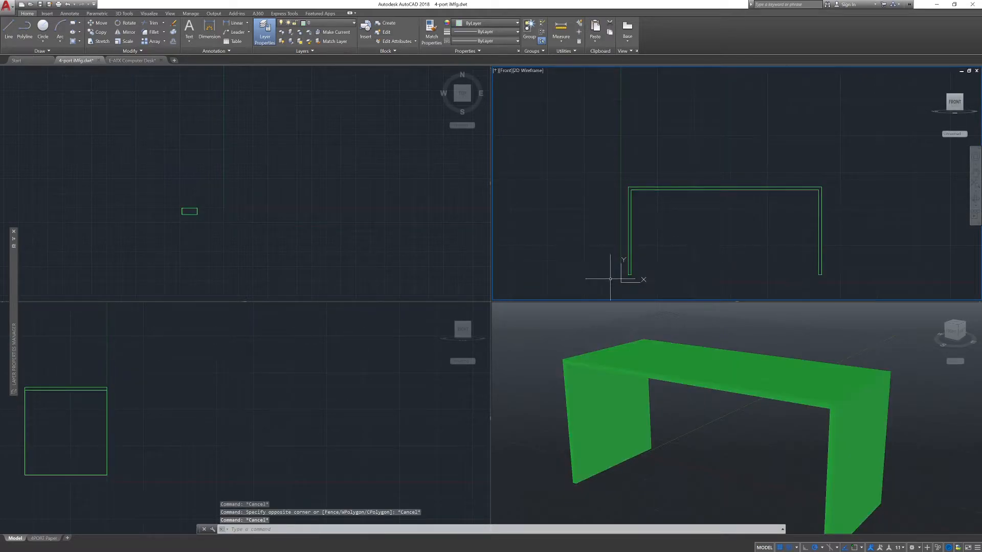
{"action": "left_click", "coordinate": [664, 254]}
{"action": "scroll", "coordinate": [649, 263], "scroll_direction": "up", "scroll_amount": 3}
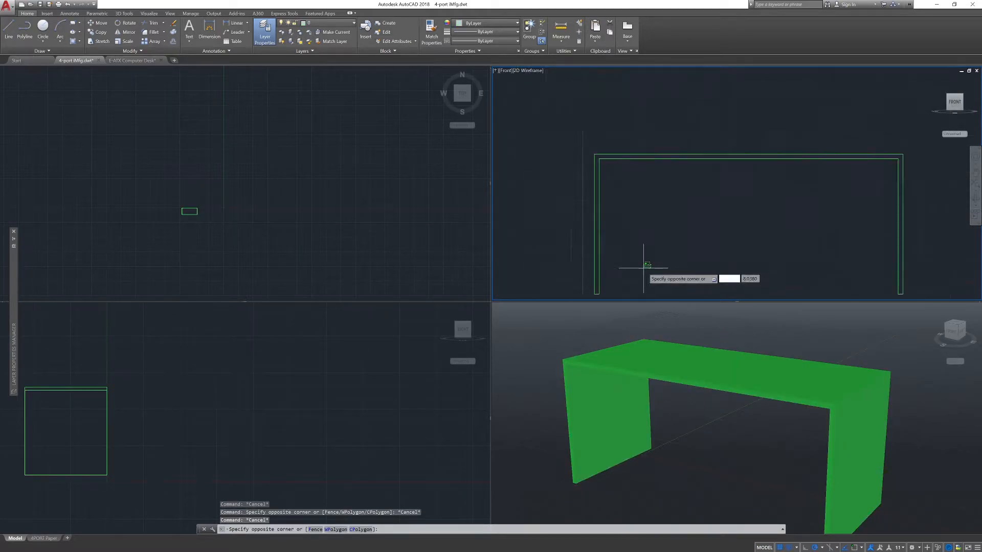
{"action": "scroll", "coordinate": [639, 265], "scroll_direction": "down", "scroll_amount": 2}
{"action": "key", "text": "Escape"}
{"action": "key", "text": "Escape"}
{"action": "middle_click_drag", "start_coordinate": [526, 176], "coordinate": [575, 194]}
{"action": "scroll", "coordinate": [585, 192], "scroll_direction": "down", "scroll_amount": 2}
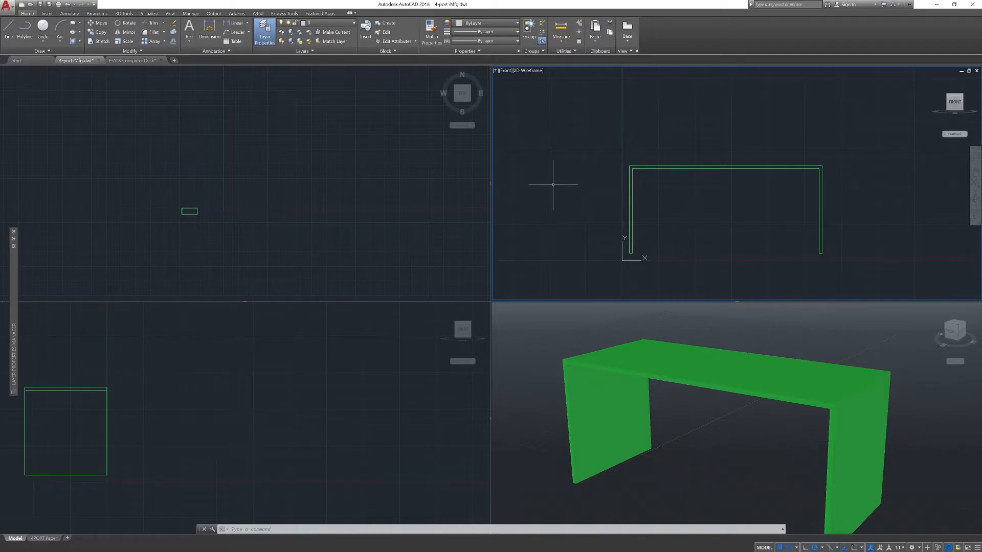
{"action": "scroll", "coordinate": [597, 183], "scroll_direction": "up", "scroll_amount": 4}
{"action": "scroll", "coordinate": [588, 189], "scroll_direction": "down", "scroll_amount": 4}
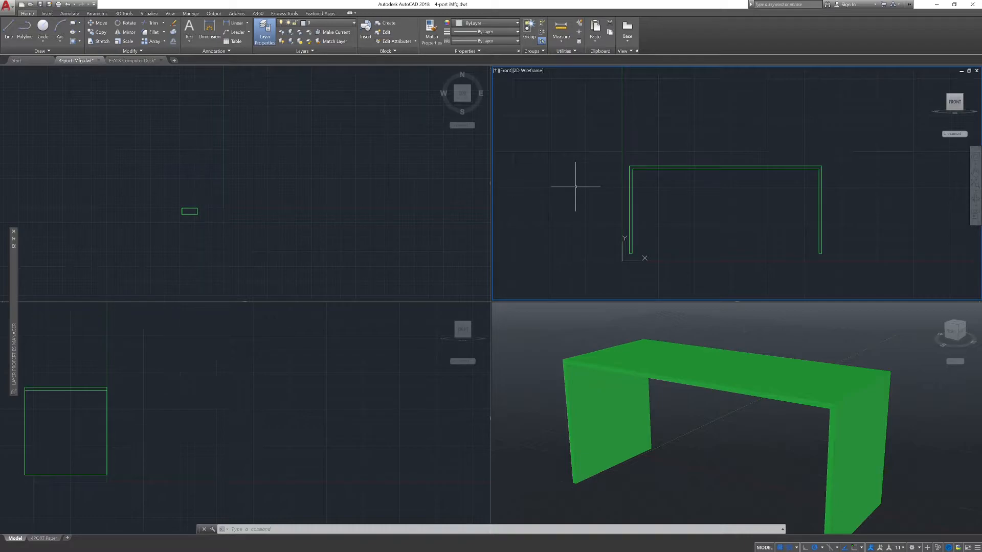
- Draw a closed 1 by 1 polyline square to the left of the desk's upper-left corner in the front view
{"action": "type", "text": "pl"}
{"action": "key", "text": "Return"}
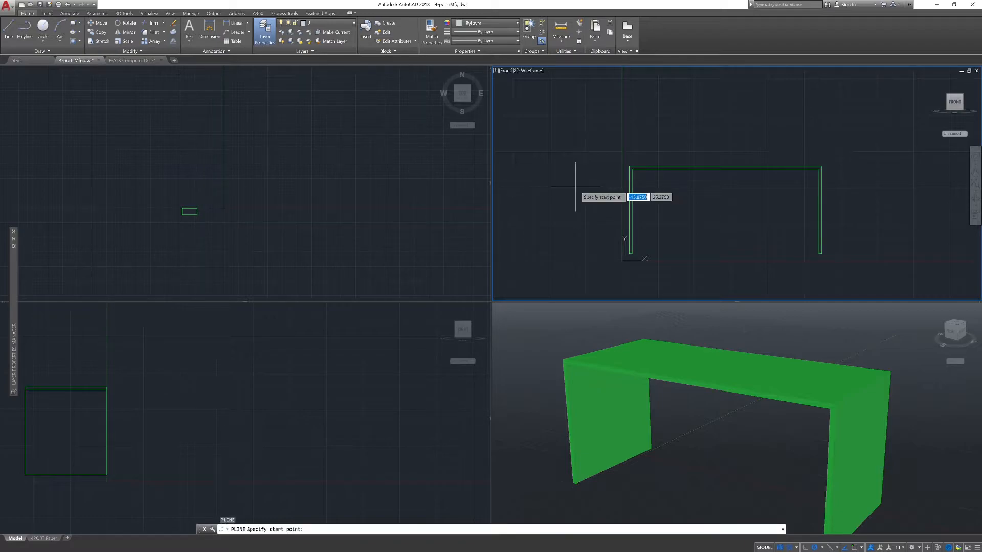
{"action": "scroll", "coordinate": [568, 169], "scroll_direction": "up", "scroll_amount": 7}
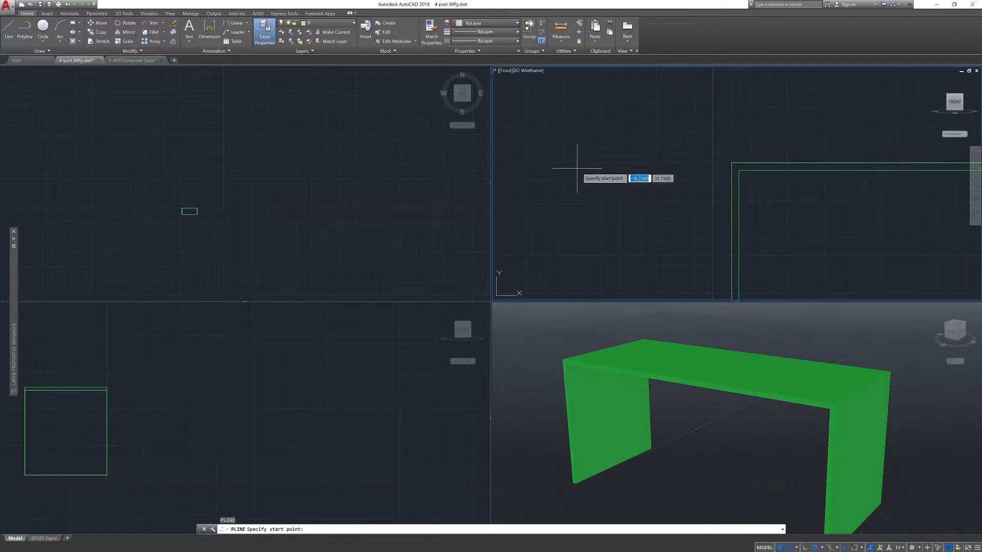
{"action": "middle_click_drag", "start_coordinate": [706, 188], "coordinate": [529, 215]}
{"action": "scroll", "coordinate": [608, 210], "scroll_direction": "up", "scroll_amount": 2}
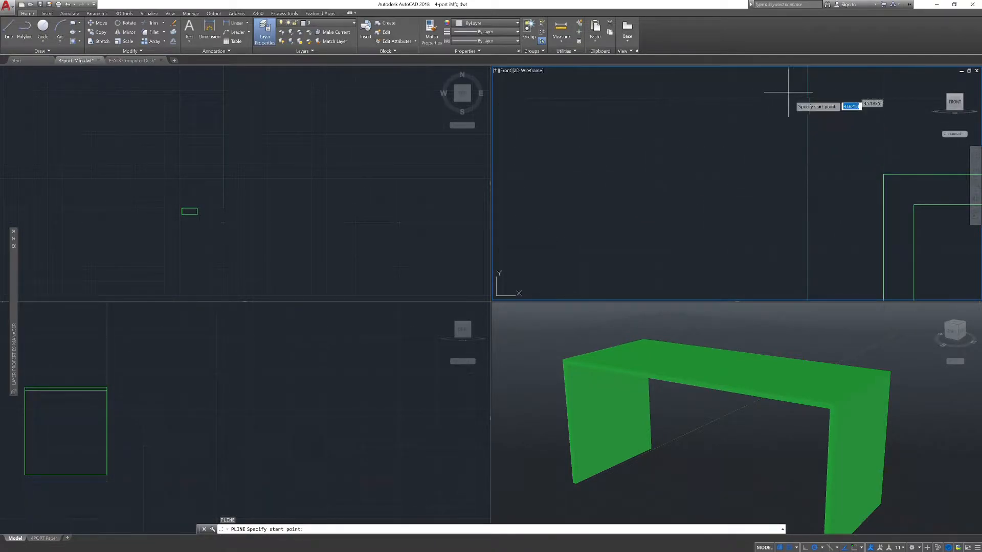
{"action": "left_click", "coordinate": [579, 174]}
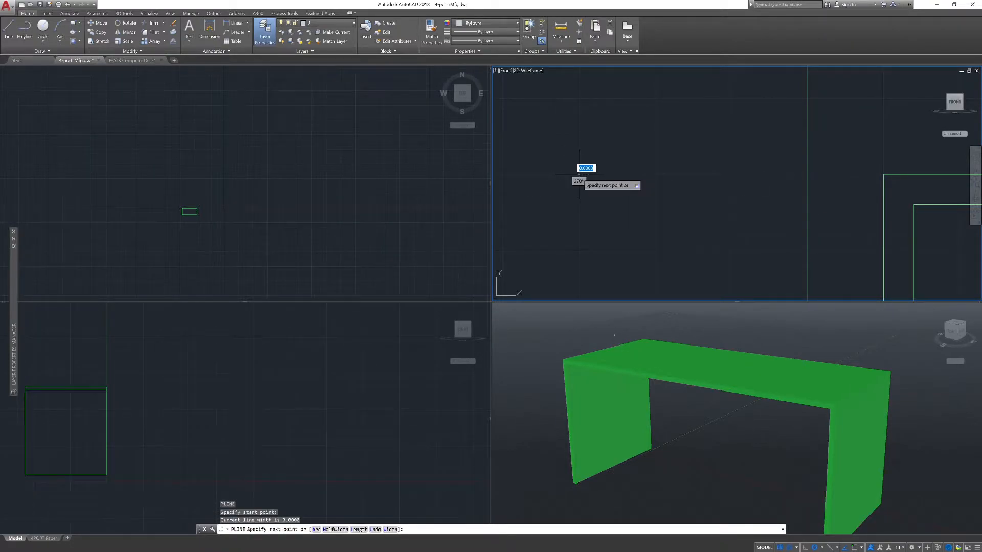
{"action": "type", "text": "1"}
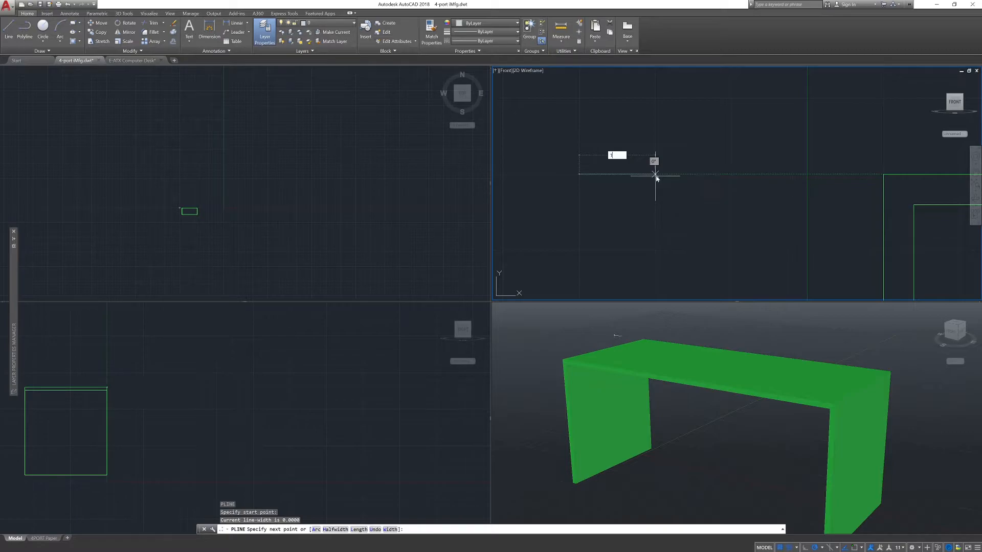
{"action": "key", "text": "Return"}
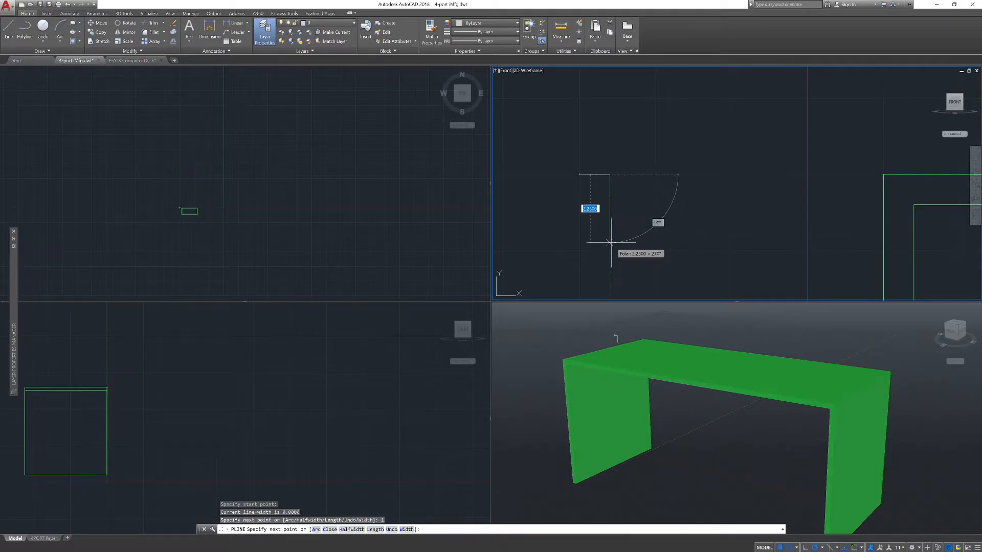
{"action": "type", "text": "1"}
{"action": "key", "text": "Return"}
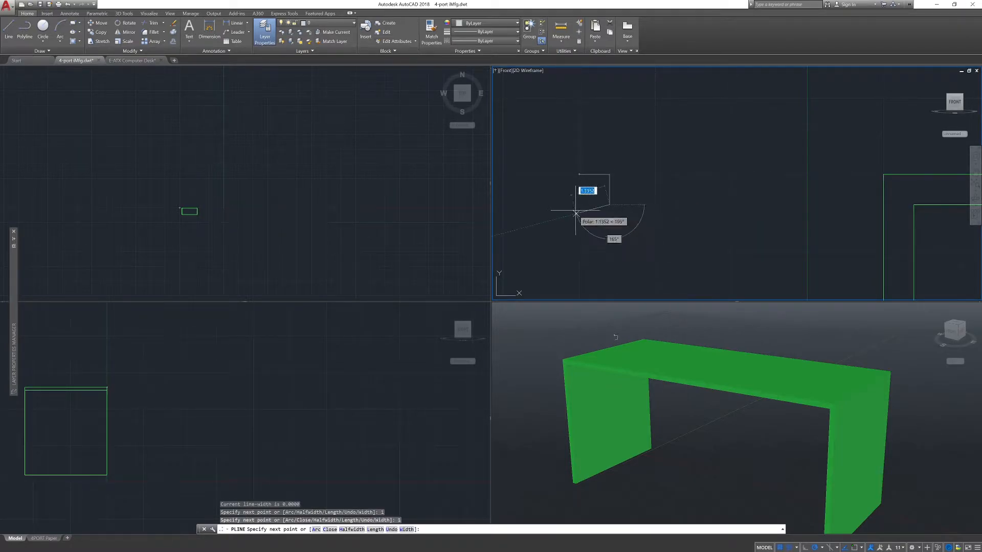
{"action": "type", "text": "1"}
{"action": "key", "text": "Return"}
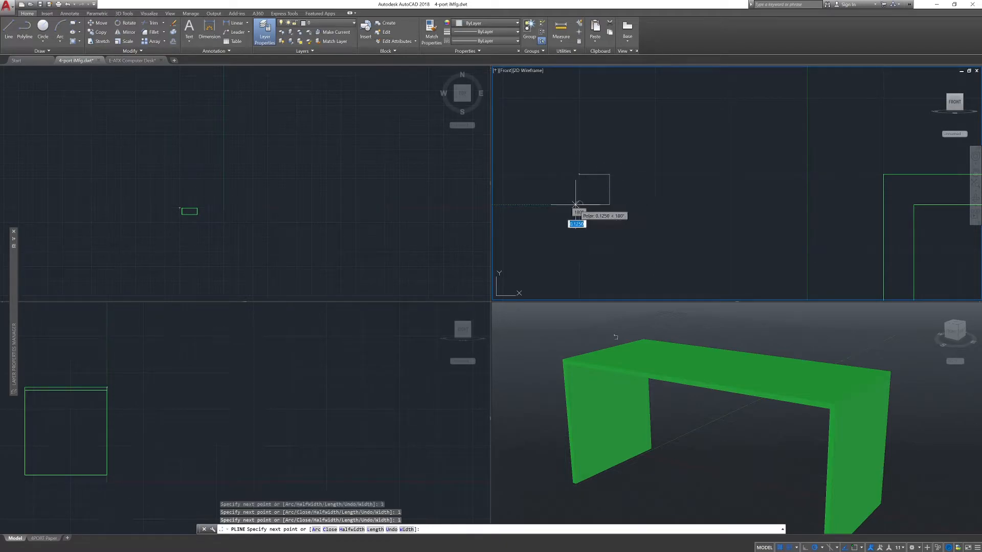
{"action": "type", "text": "close"}
{"action": "key", "text": "Return"}
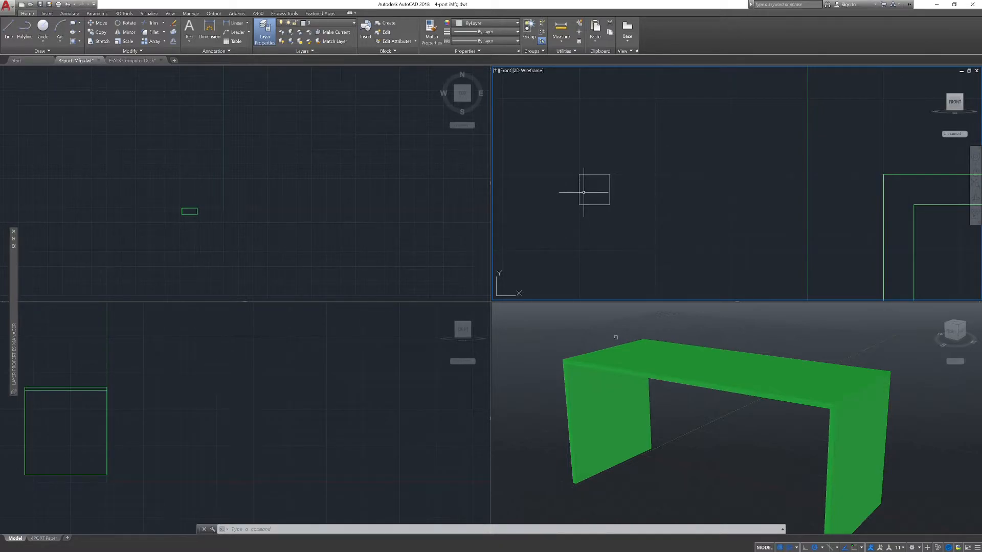
- Offset the square inward by a picked distance of 0.0625
{"action": "type", "text": "offset"}
{"action": "key", "text": "Return"}
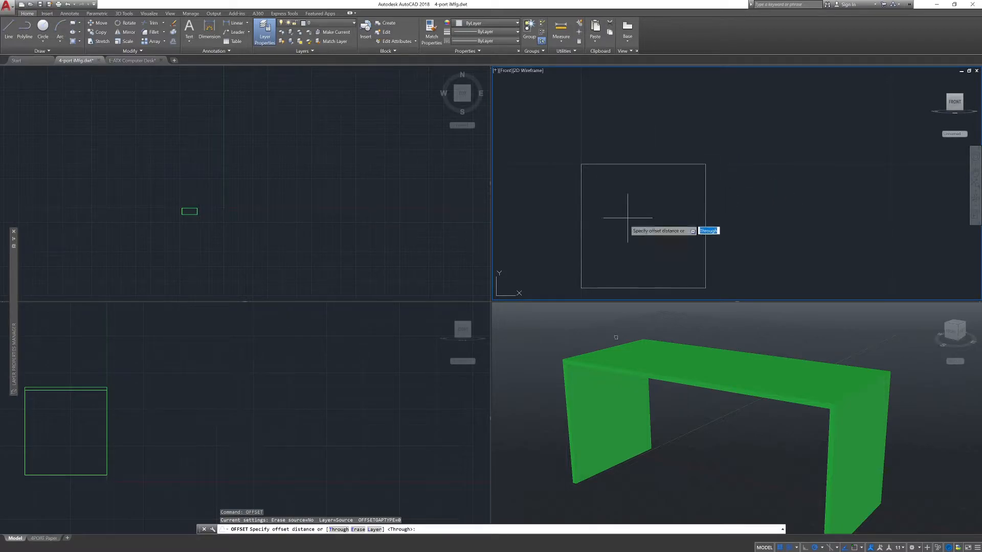
{"action": "left_click", "coordinate": [597, 165]}
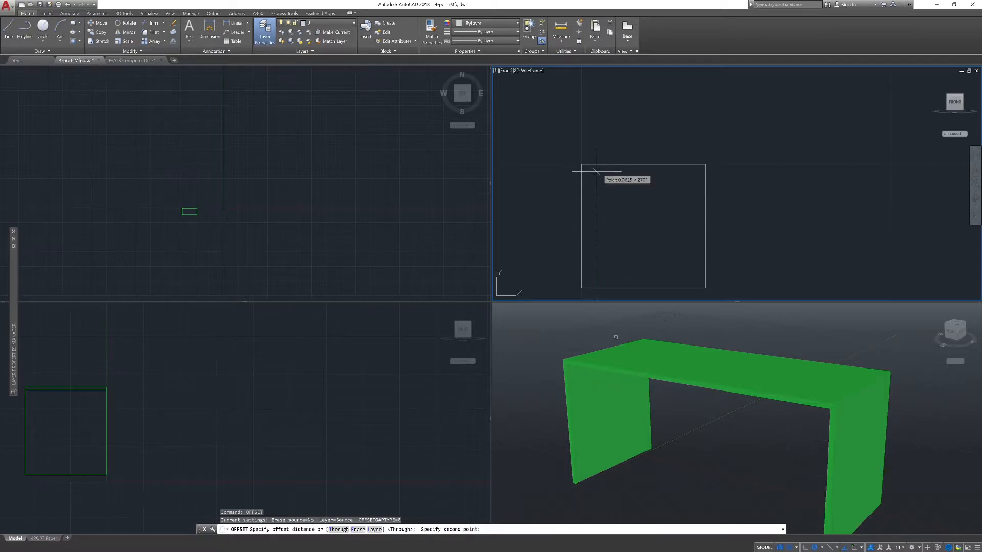
{"action": "left_click", "coordinate": [597, 172]}
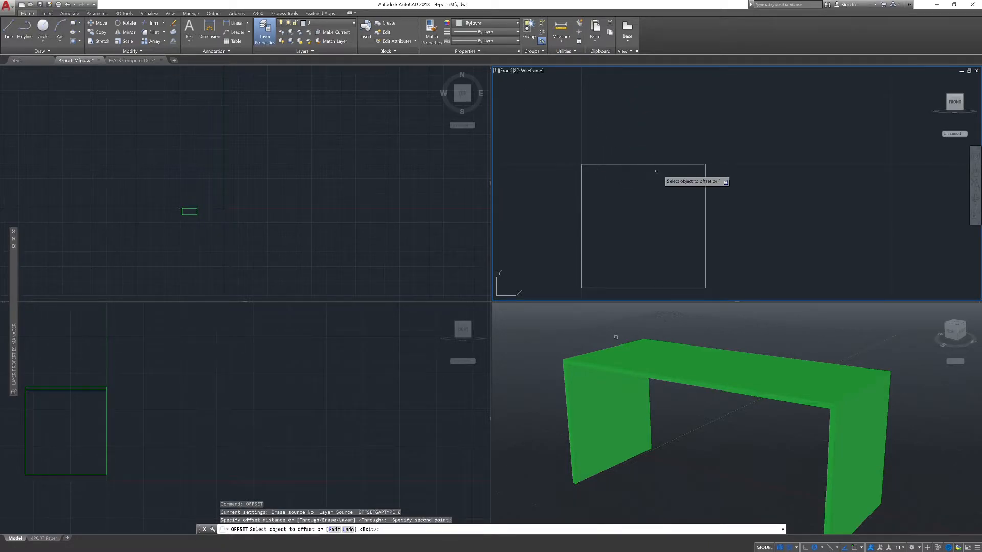
{"action": "left_click", "coordinate": [599, 164]}
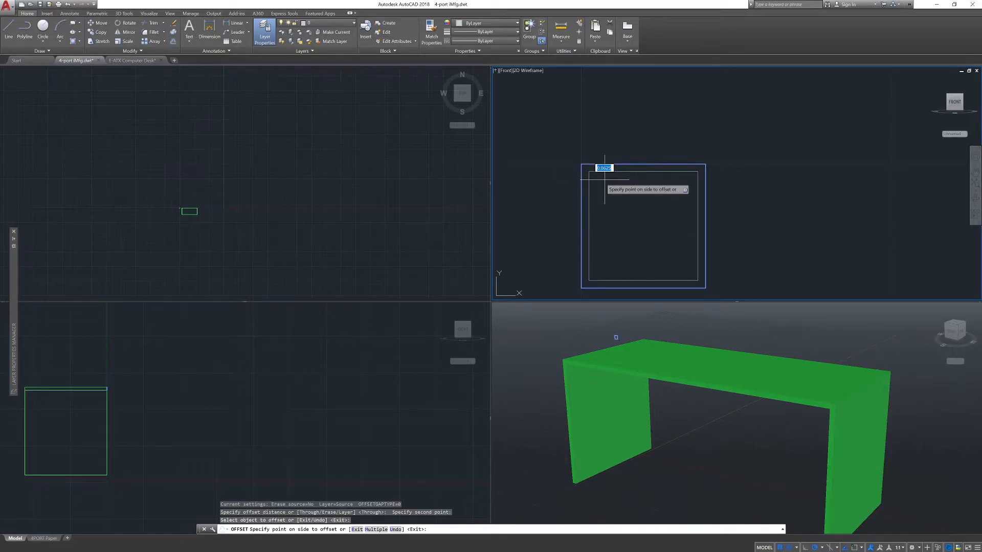
{"action": "left_click", "coordinate": [605, 179]}
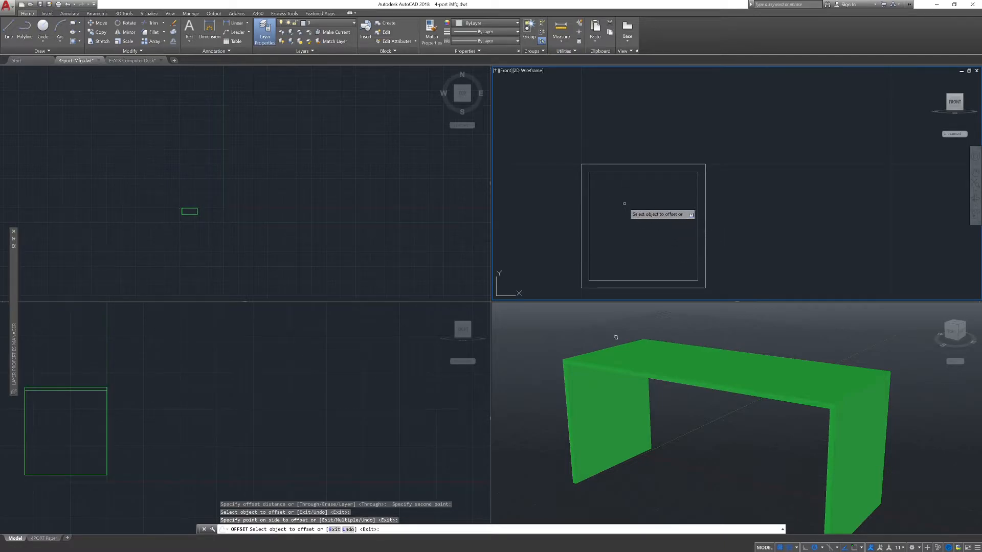
{"action": "key", "text": "Return"}
- Offset the outer square inward by .060 for the tube wall
{"action": "key", "text": "Return"}
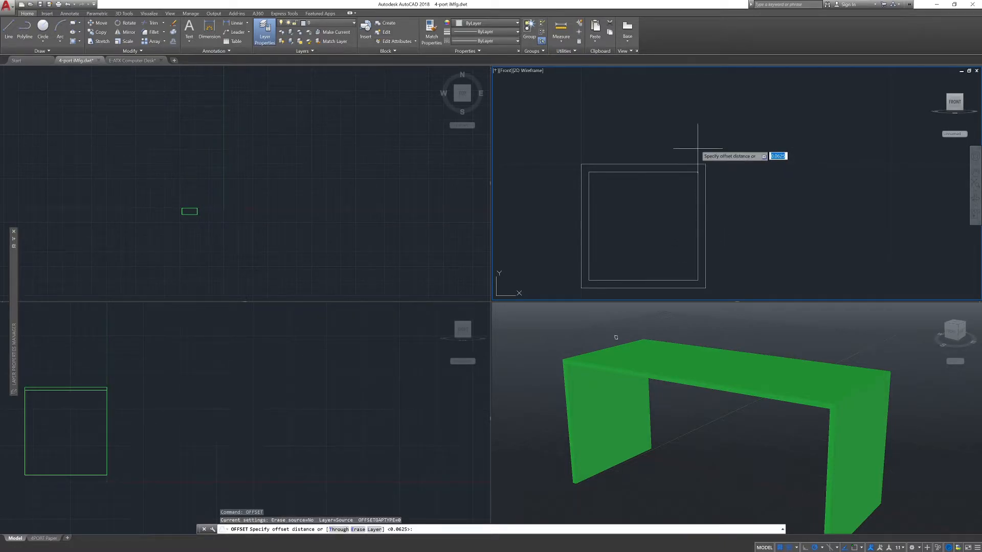
{"action": "type", "text": ".060"}
{"action": "key", "text": "Return"}
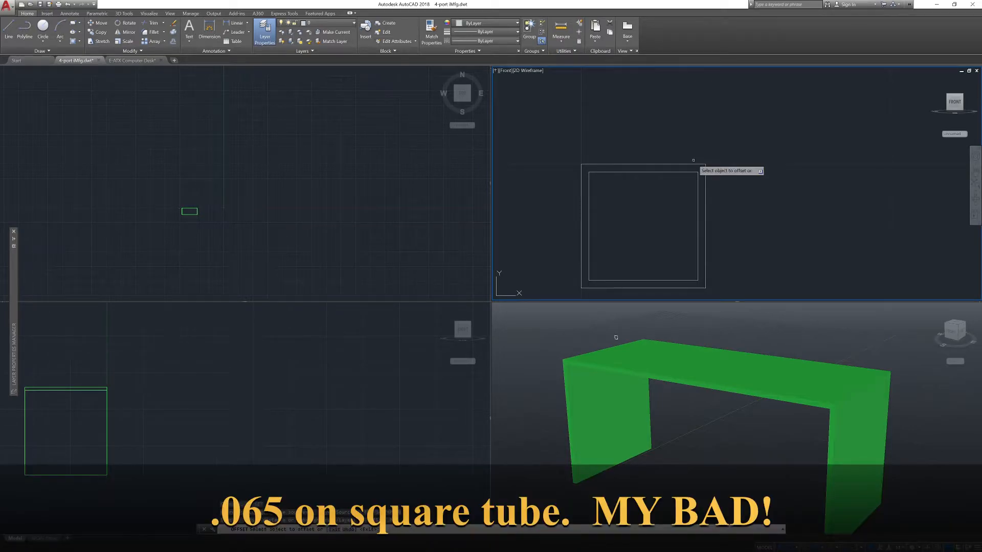
{"action": "left_click", "coordinate": [665, 165]}
{"action": "left_click", "coordinate": [652, 204]}
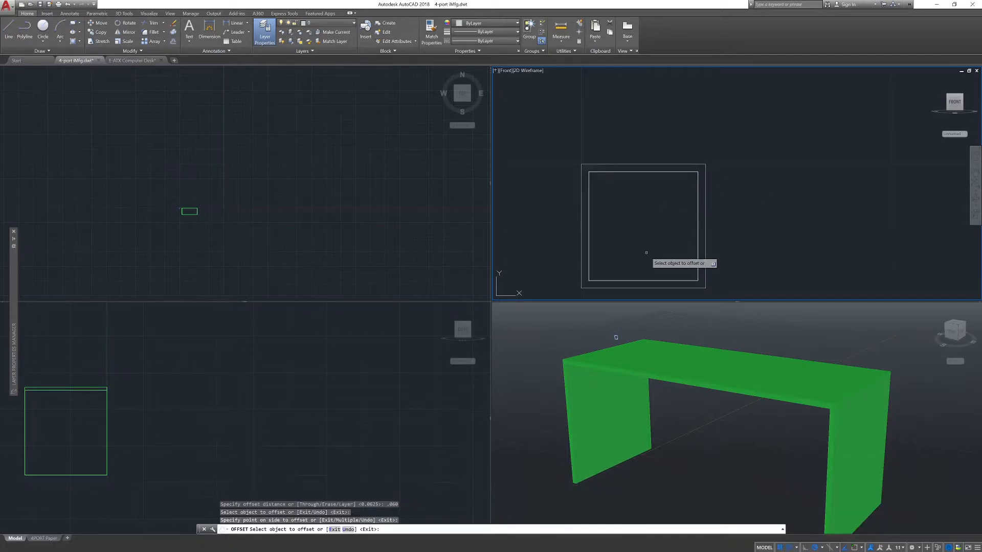
- Delete the duplicate inner square, leaving a single inner outline inside the outer square
{"action": "scroll", "coordinate": [627, 180], "scroll_direction": "up", "scroll_amount": 5}
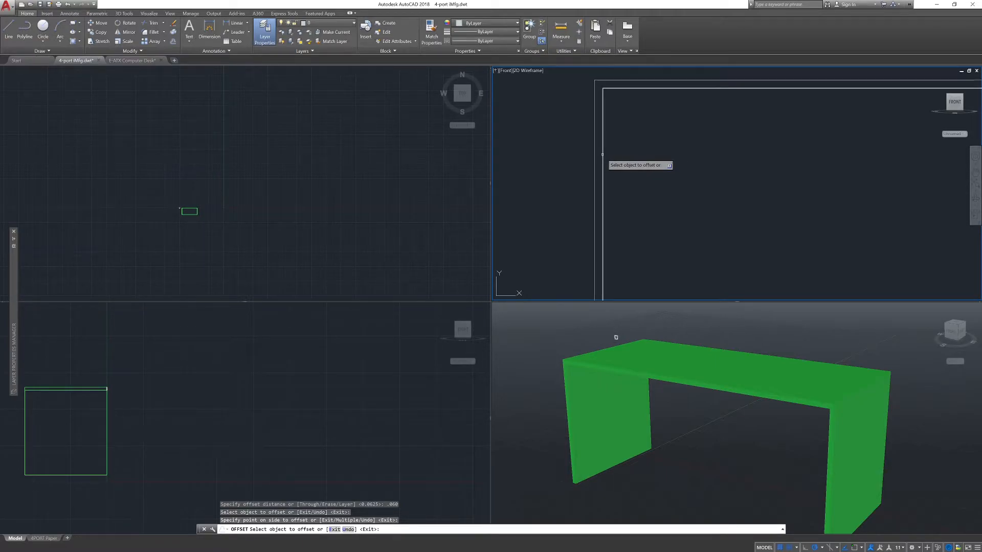
{"action": "left_click", "coordinate": [602, 87]}
{"action": "key", "text": "BackSpace"}
{"action": "key", "text": "Escape"}
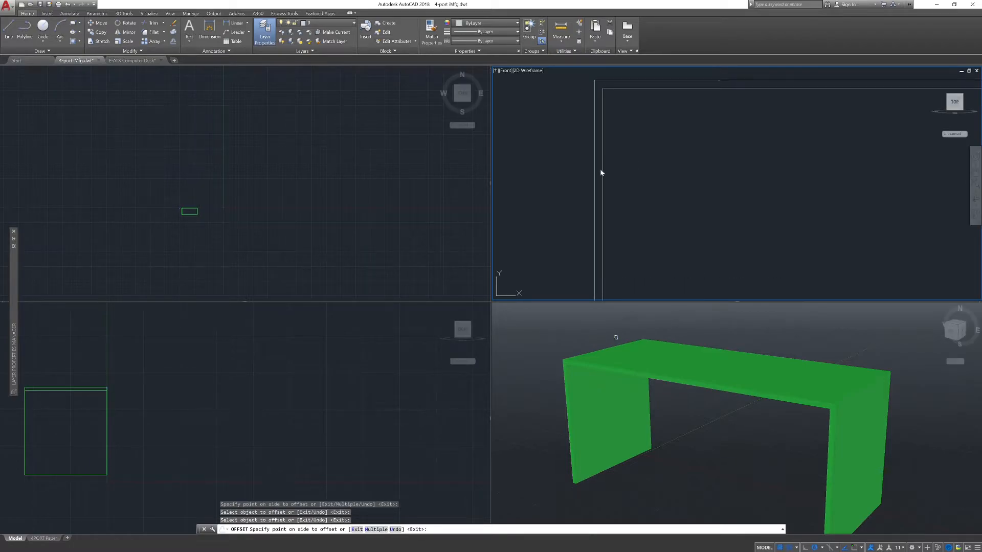
{"action": "left_click", "coordinate": [592, 180]}
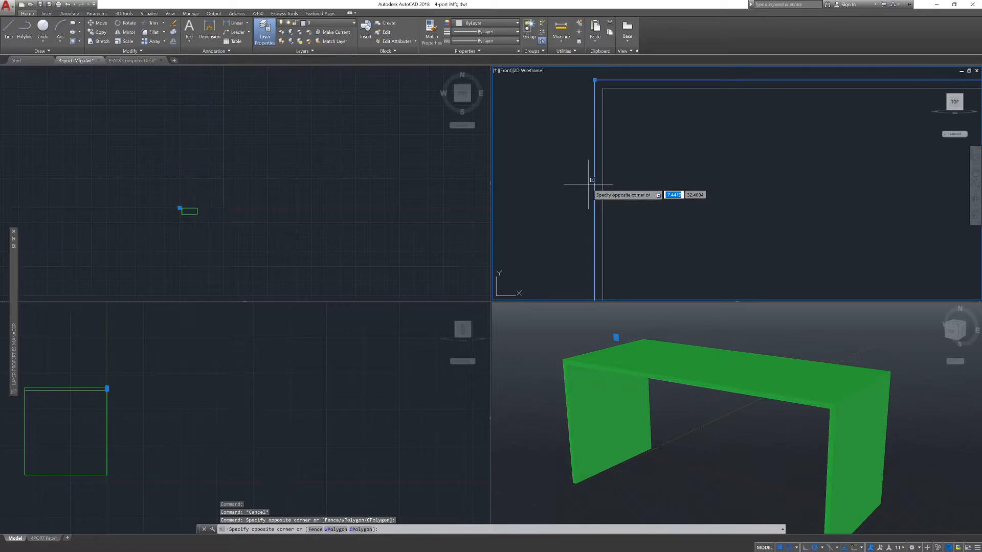
{"action": "key", "text": "Escape"}
{"action": "key", "text": "Escape"}
{"action": "left_click", "coordinate": [593, 189]}
{"action": "key", "text": "Delete"}
- Try a 0.5 radius fillet on the outer square's upper-left corner, and undo it
{"action": "scroll", "coordinate": [670, 180], "scroll_direction": "down", "scroll_amount": 5}
{"action": "scroll", "coordinate": [670, 180], "scroll_direction": "down", "scroll_amount": 5}
{"action": "scroll", "coordinate": [680, 169], "scroll_direction": "down", "scroll_amount": 5}
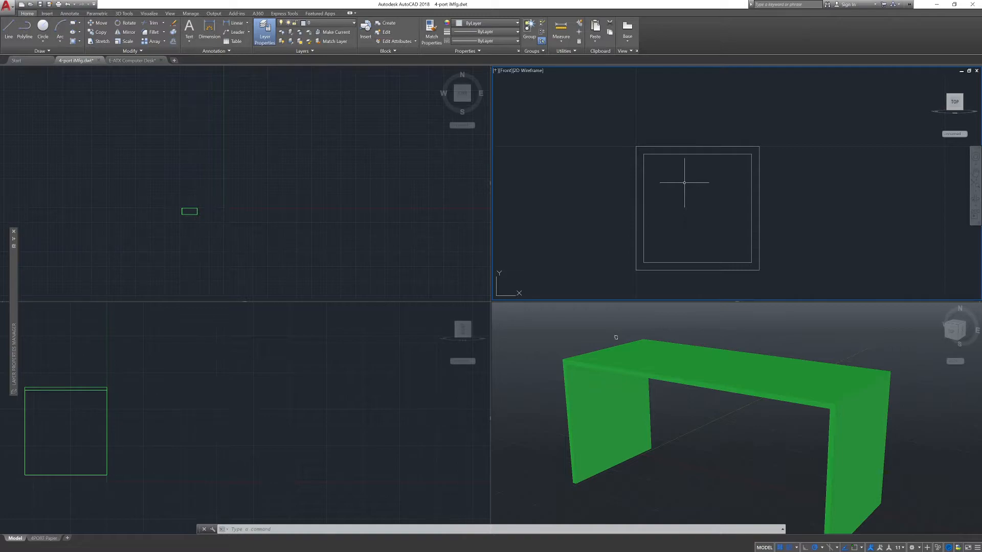
{"action": "type", "text": "f"}
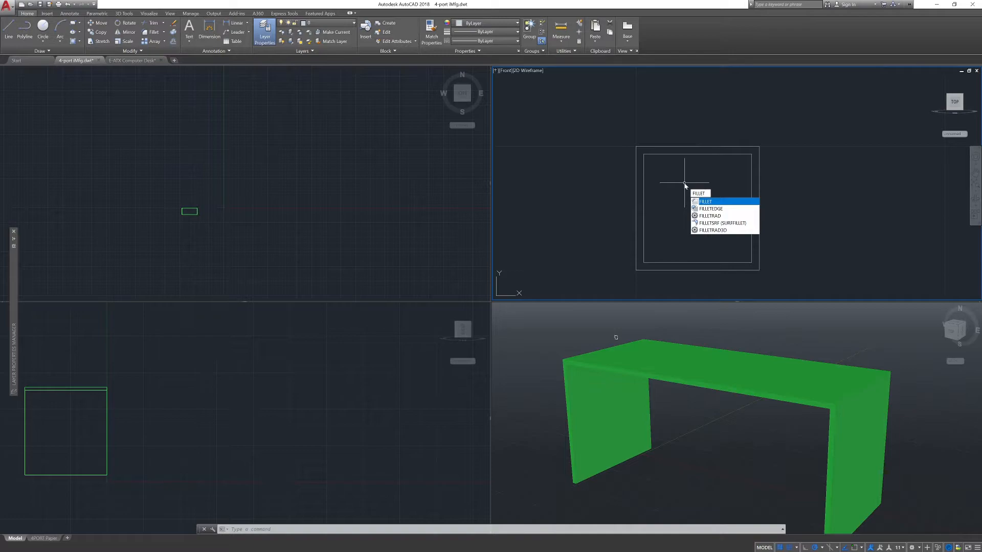
{"action": "key", "text": "Return"}
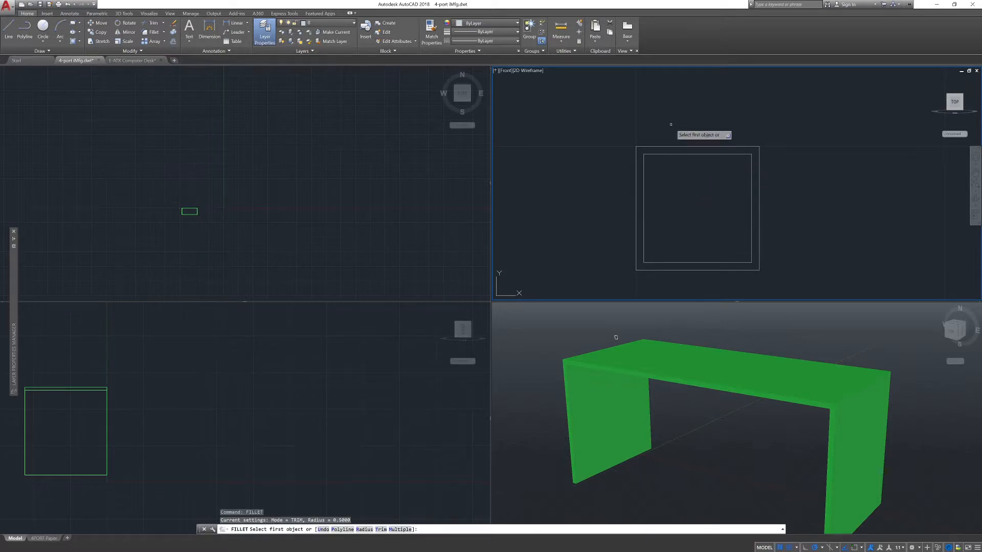
{"action": "left_click", "coordinate": [645, 147]}
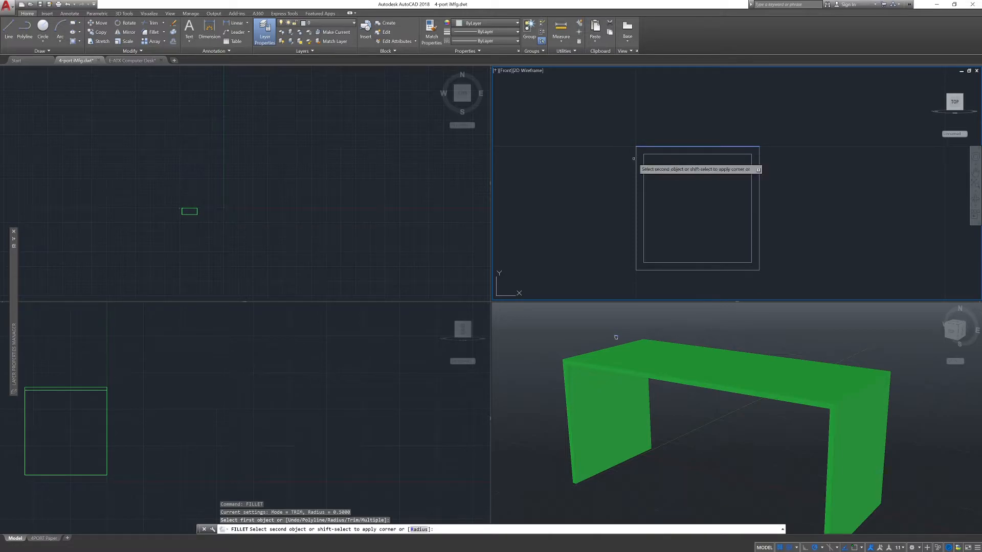
{"action": "left_click", "coordinate": [636, 165]}
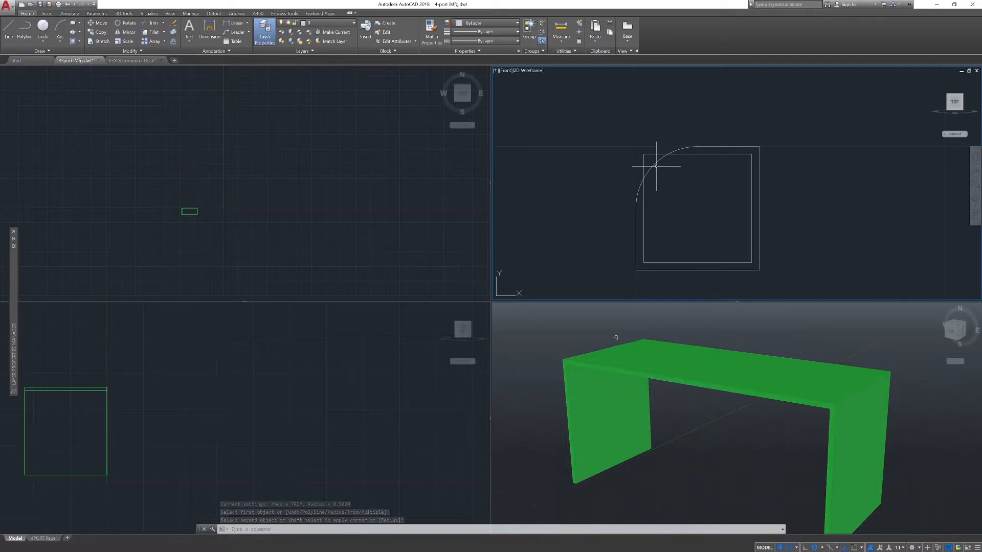
{"action": "left_click", "coordinate": [68, 4]}
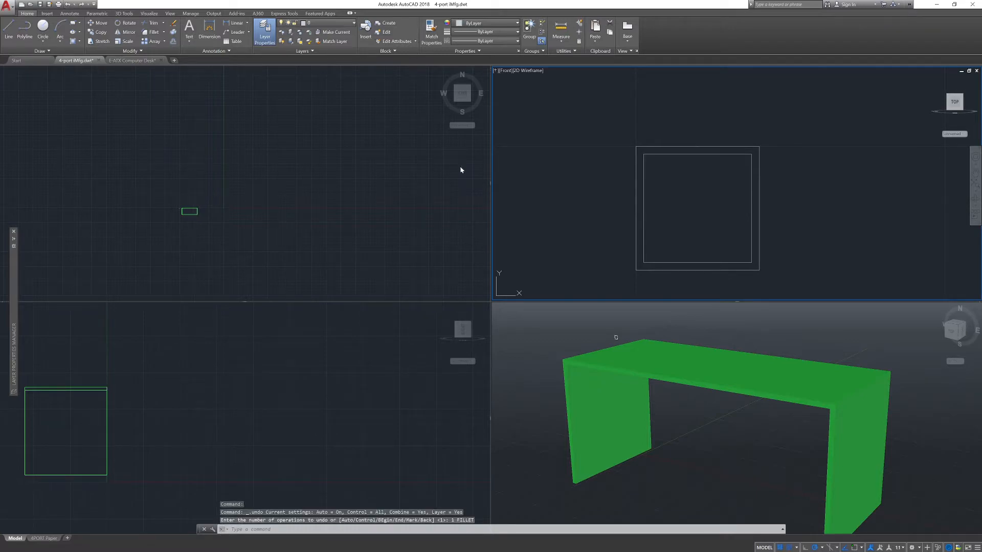
- Try a .03125 radius fillet on the outer square's upper-left corner, and undo it
{"action": "key", "text": "Escape"}
{"action": "key", "text": "Escape"}
{"action": "key", "text": "Return"}
{"action": "type", "text": "r"}
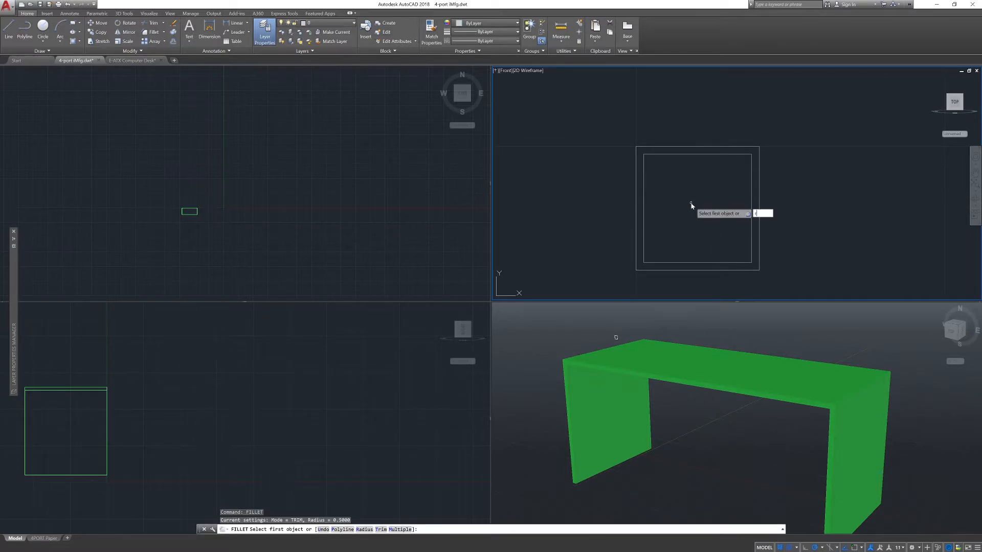
{"action": "key", "text": "Return"}
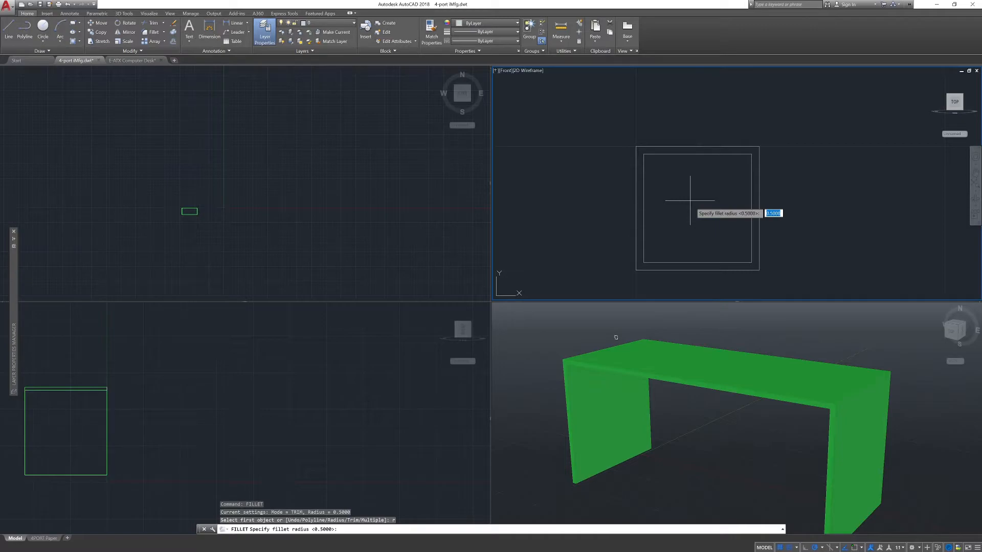
{"action": "key", "text": "BackSpace"}
{"action": "type", "text": ".06"}
{"action": "type", "text": "125"}
{"action": "key", "text": "BackSpace"}
{"action": "key", "text": "BackSpace"}
{"action": "key", "text": "BackSpace"}
{"action": "key", "text": "BackSpace"}
{"action": "type", "text": "3125"}
{"action": "key", "text": "Return"}
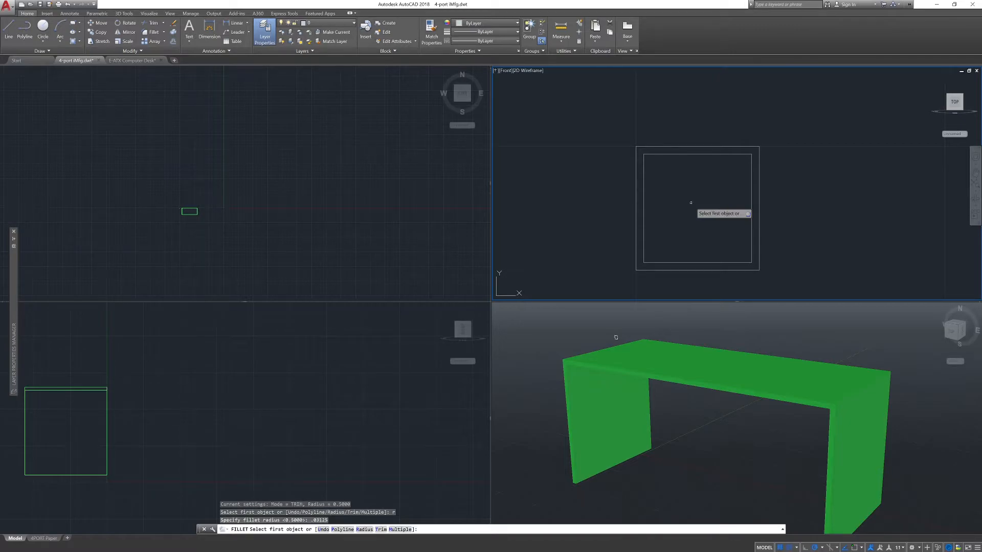
{"action": "left_click", "coordinate": [654, 146]}
{"action": "left_click", "coordinate": [636, 159]}
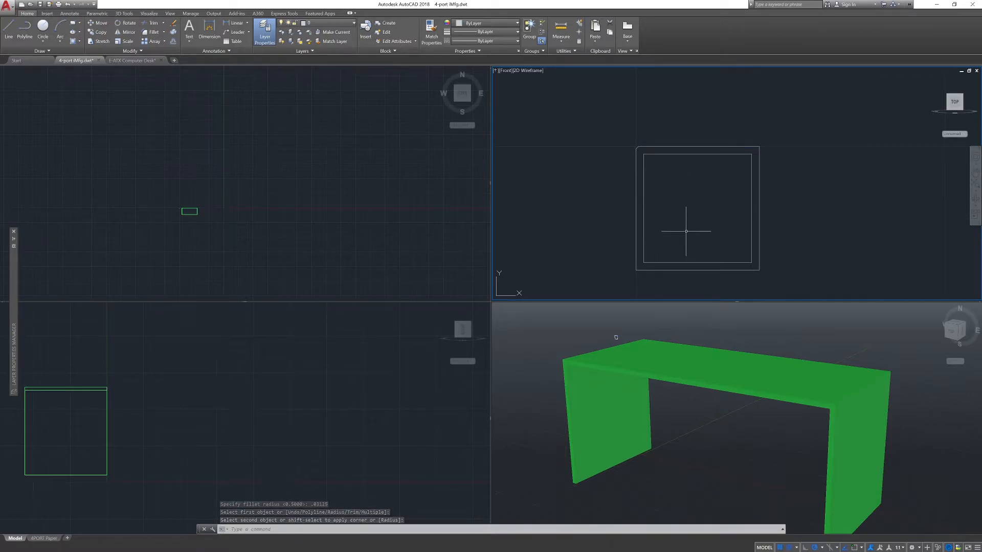
{"action": "left_click", "coordinate": [69, 7]}
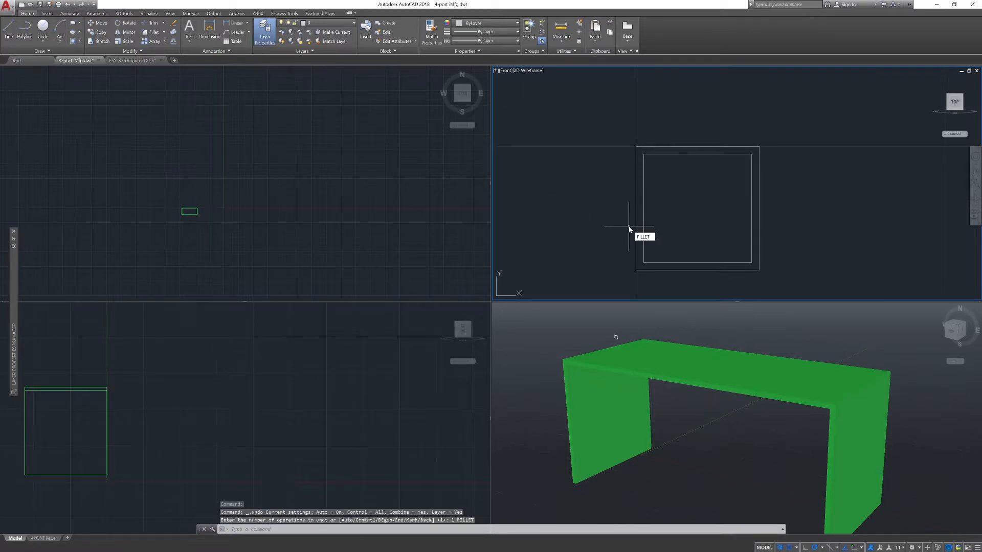
- Fillet the outer square's upper-left corner with a radius of .0625
{"action": "key", "text": "Return"}
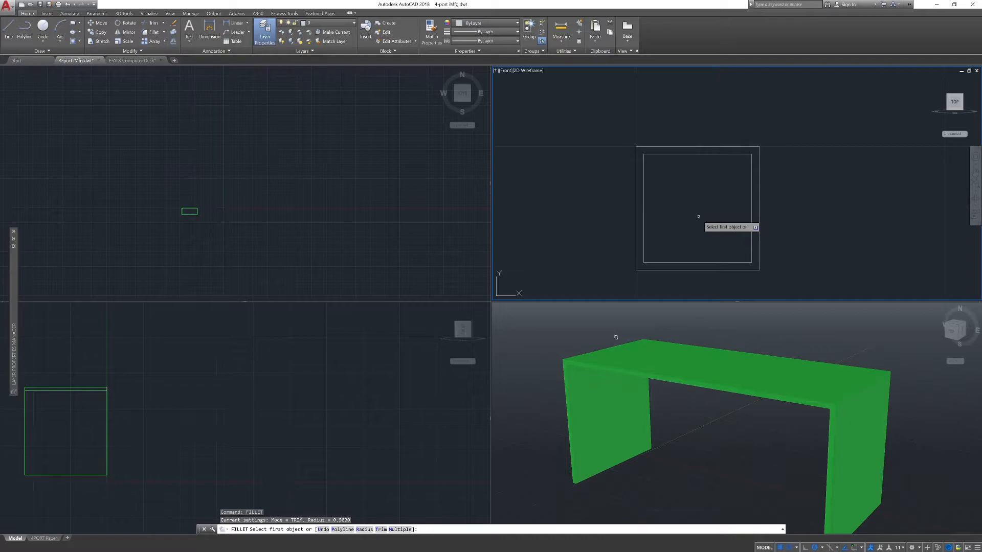
{"action": "key", "text": "Return"}
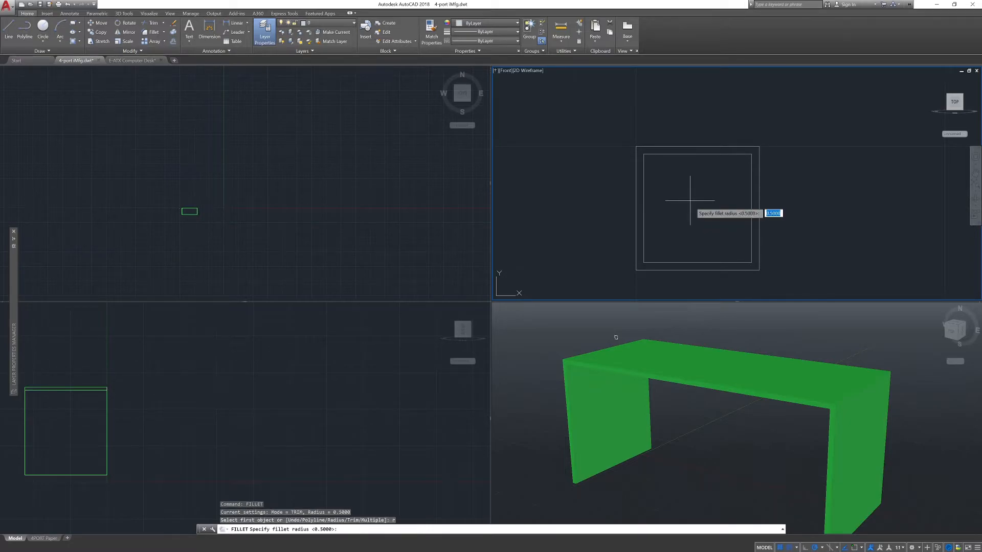
{"action": "key", "text": "Return"}
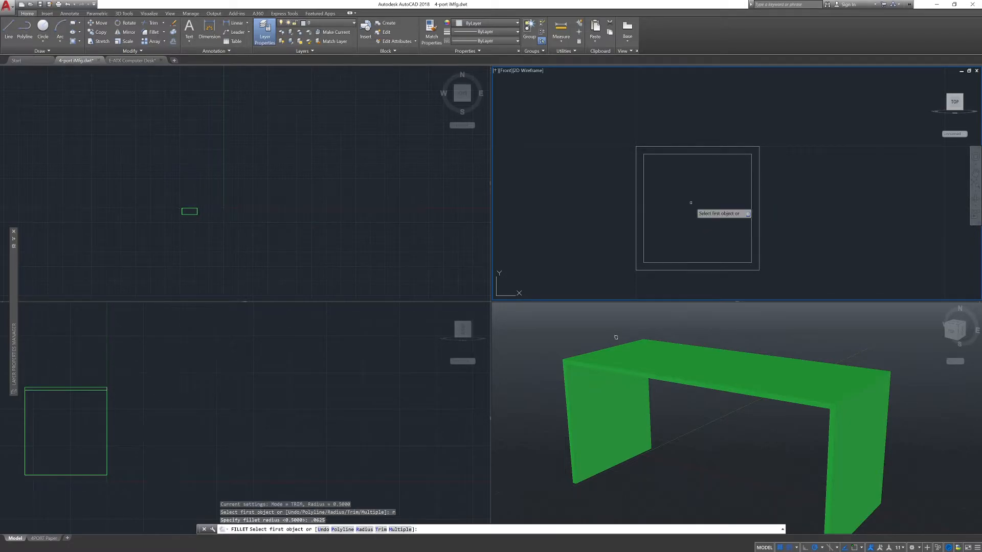
{"action": "left_click", "coordinate": [655, 147]}
{"action": "left_click", "coordinate": [637, 161]}
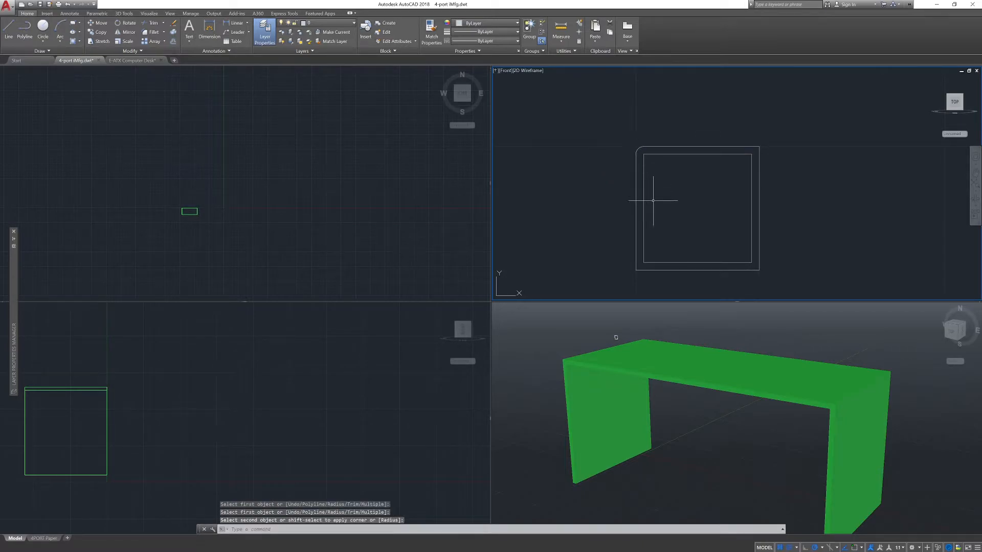
- Fillet the outer square's lower-left, lower-right and upper-right corners with the .0625 radius
{"action": "key", "text": "Return"}
{"action": "left_click", "coordinate": [636, 249]}
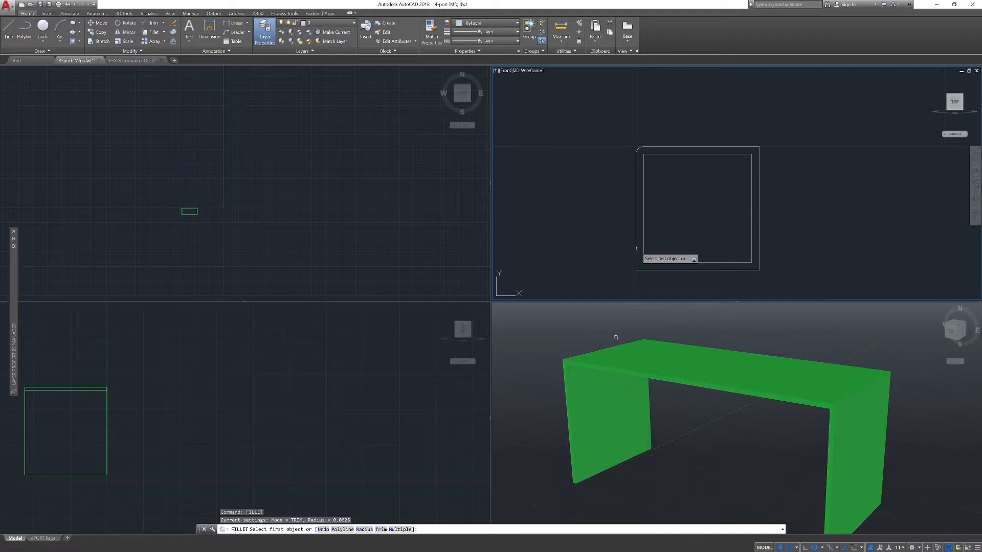
{"action": "left_click", "coordinate": [644, 271]}
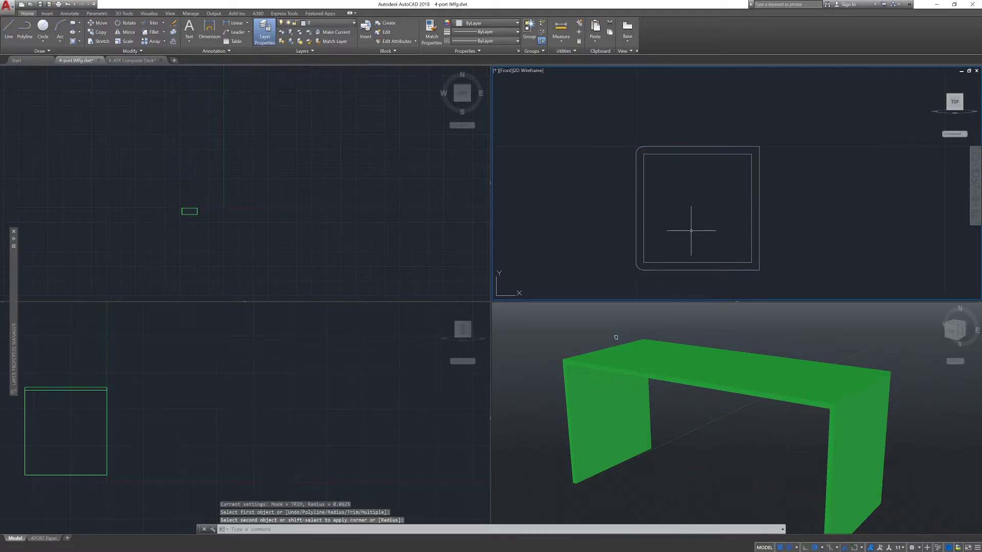
{"action": "key", "text": "Return"}
{"action": "left_click", "coordinate": [741, 270]}
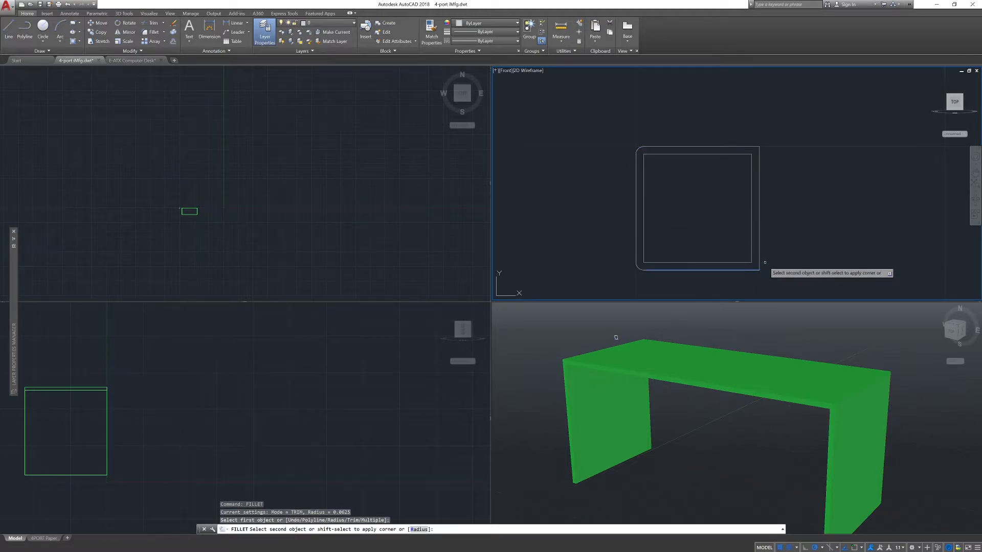
{"action": "left_click", "coordinate": [760, 258]}
{"action": "key", "text": "Return"}
{"action": "left_click", "coordinate": [759, 169]}
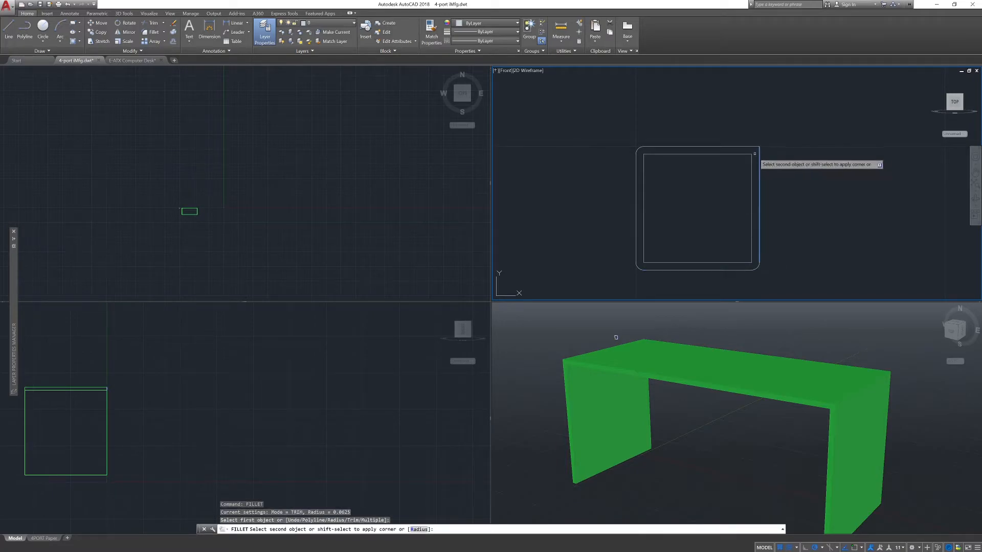
{"action": "left_click", "coordinate": [750, 147]}
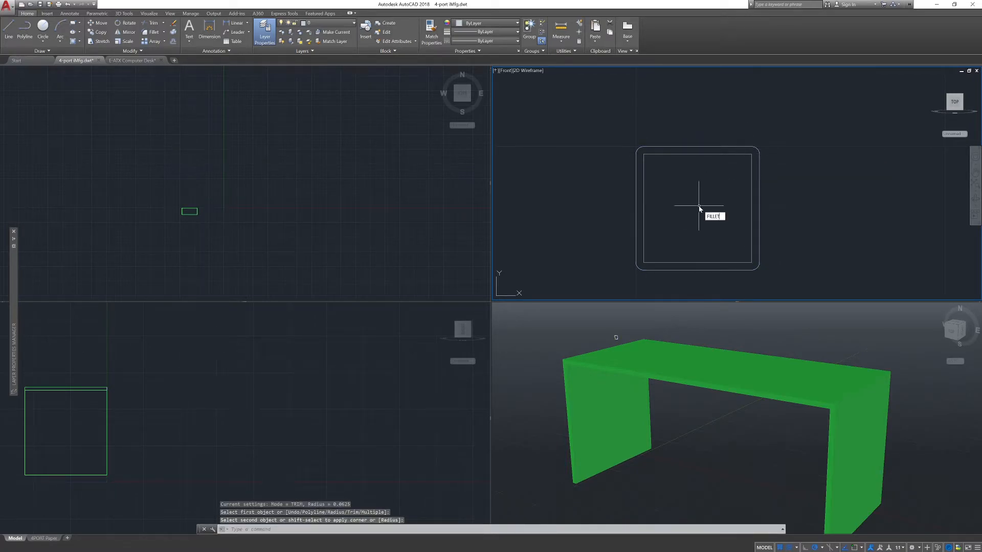
- Fillet all four corners of the inner square with the .0625 radius, using the Multiple option
{"action": "key", "text": "Return"}
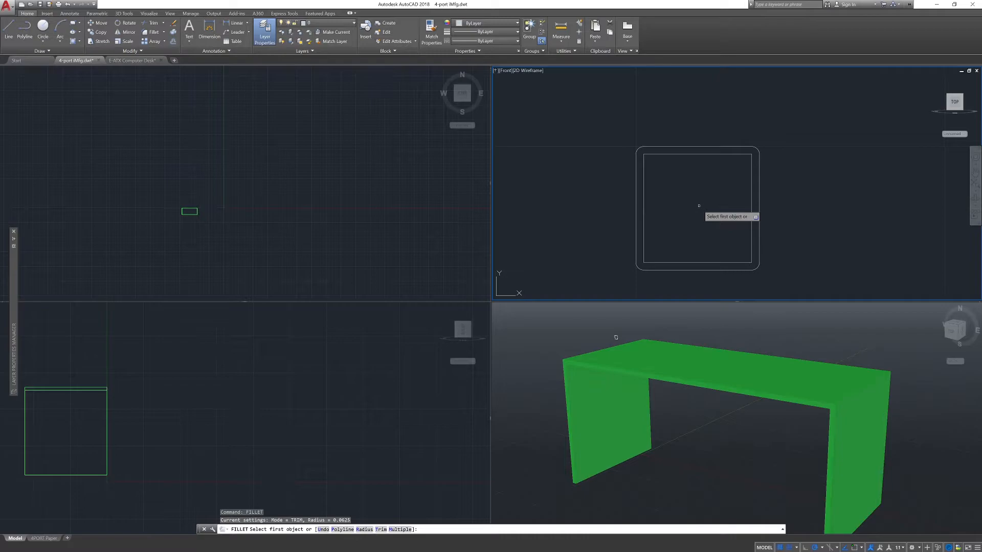
{"action": "type", "text": "m"}
{"action": "key", "text": "Return"}
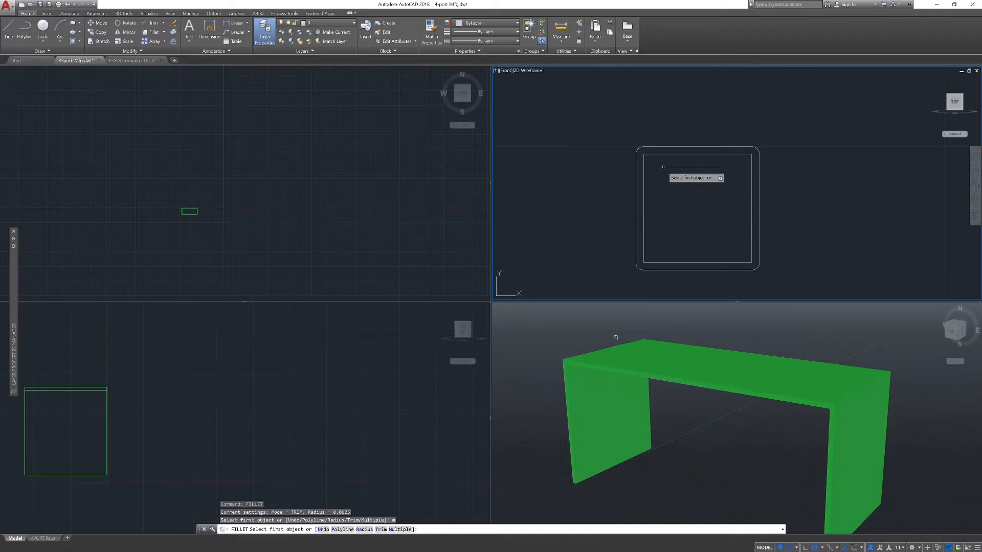
{"action": "left_click", "coordinate": [652, 154]}
{"action": "left_click", "coordinate": [644, 162]}
{"action": "left_click", "coordinate": [646, 255]}
{"action": "left_click", "coordinate": [657, 262]}
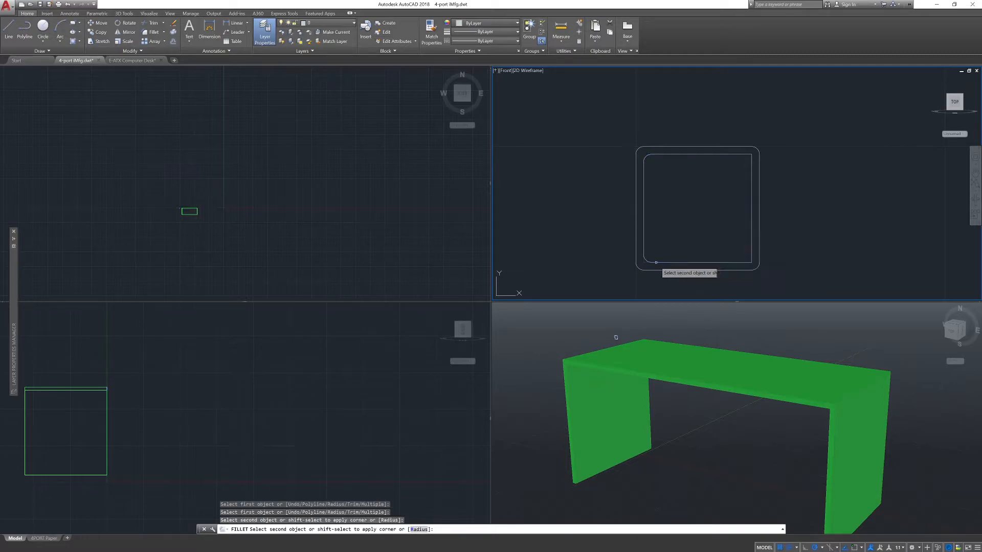
{"action": "left_click", "coordinate": [747, 262]}
{"action": "left_click", "coordinate": [750, 257]}
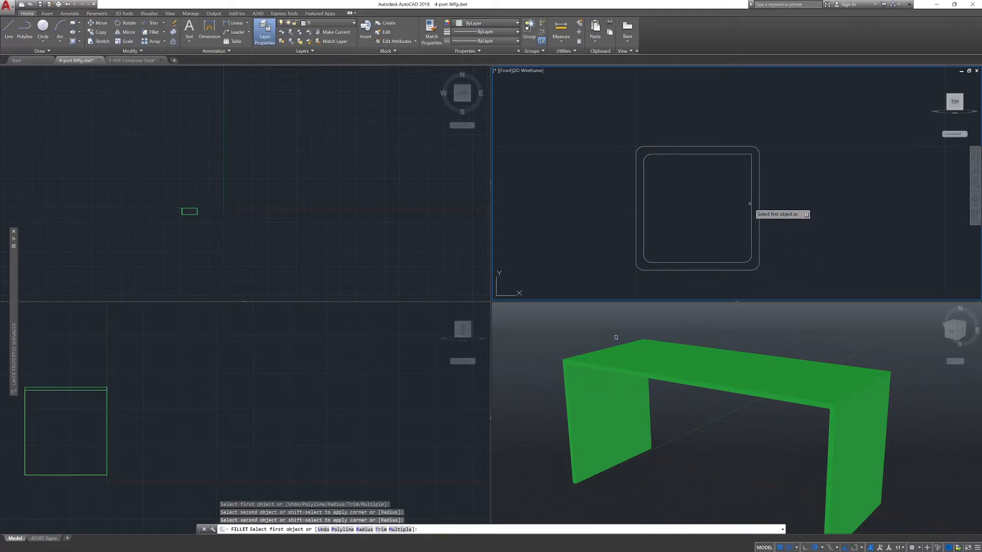
{"action": "left_click", "coordinate": [749, 162]}
{"action": "left_click", "coordinate": [746, 158]}
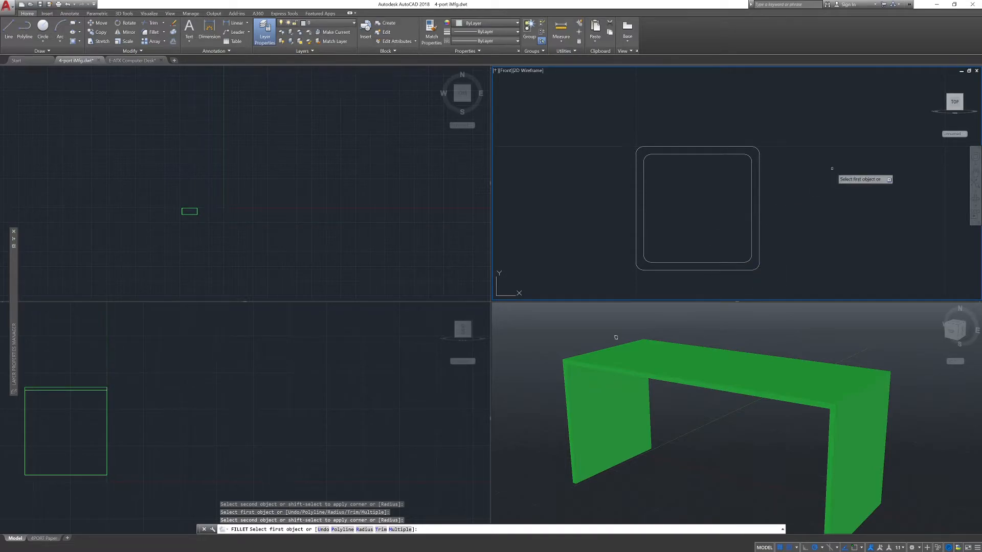
{"action": "key", "text": "Escape"}
{"action": "key", "text": "Escape"}
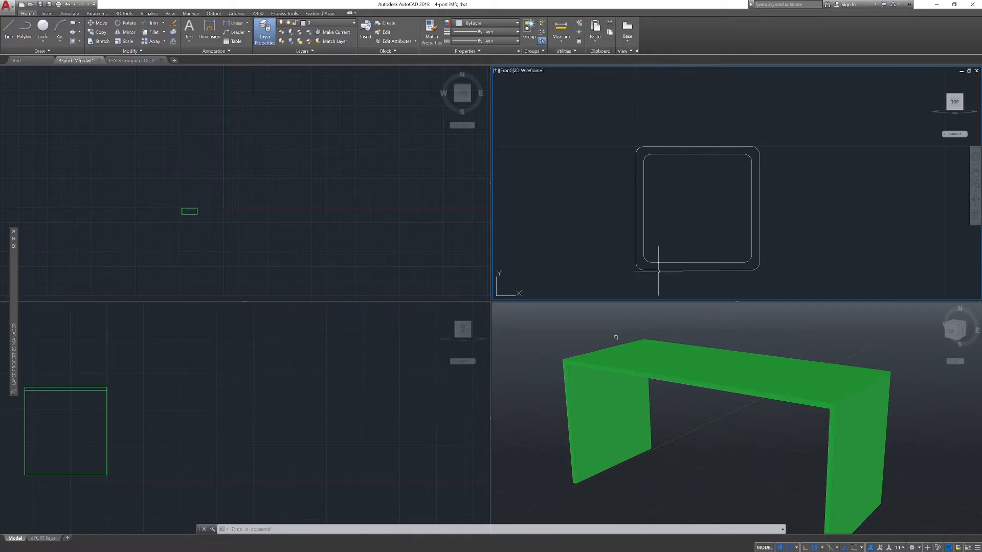
{"action": "left_click", "coordinate": [605, 219]}
{"action": "key", "text": "Escape"}
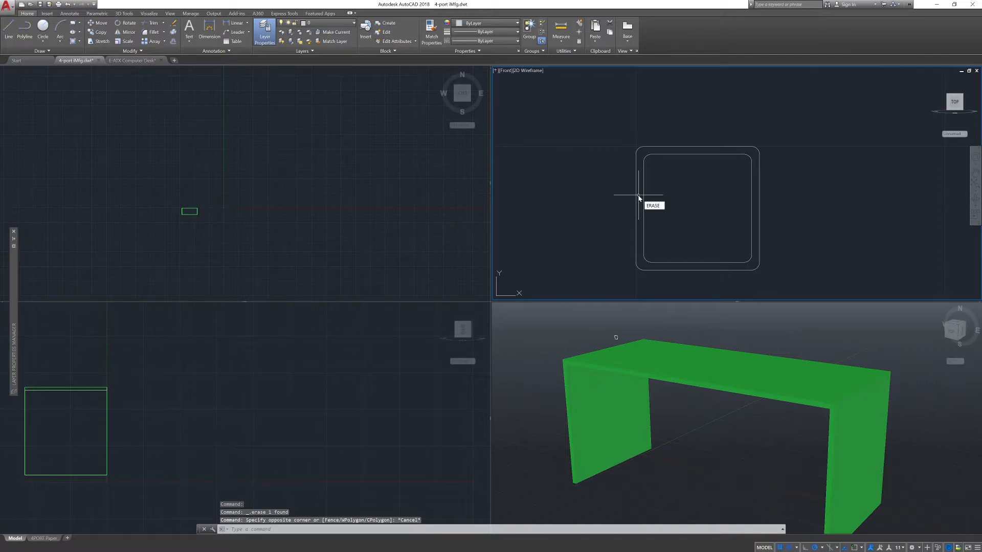
{"action": "key", "text": "Escape"}
{"action": "key", "text": "Escape"}
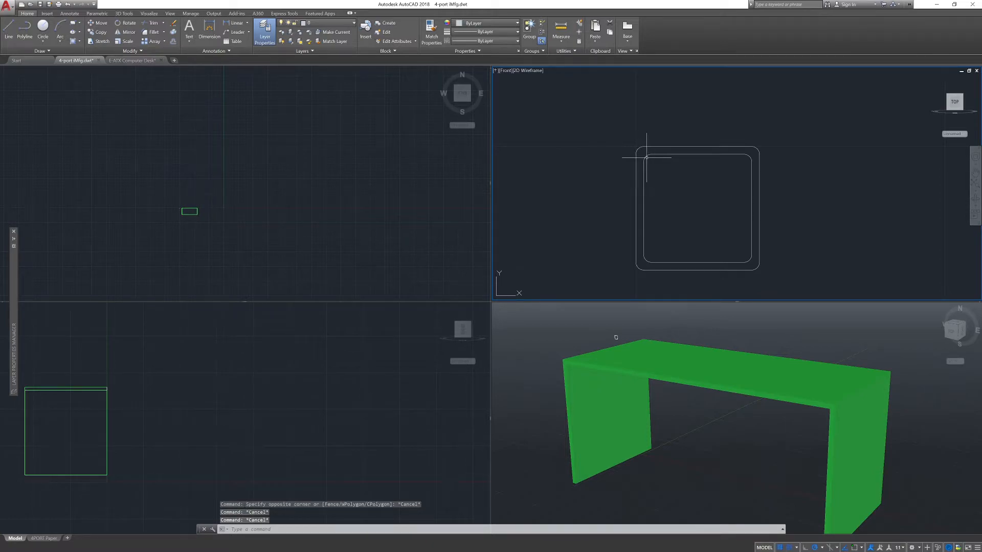
- Presspull the wall area between the inner and outer rounded squares to a height of 120, forming a hollow tube
{"action": "type", "text": "presspull"}
{"action": "key", "text": "Return"}
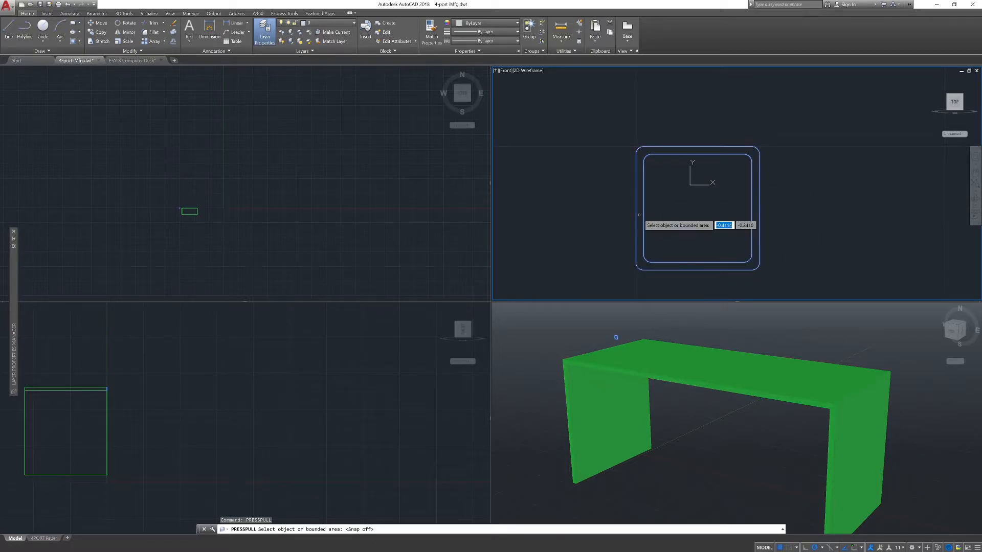
{"action": "left_click", "coordinate": [640, 215]}
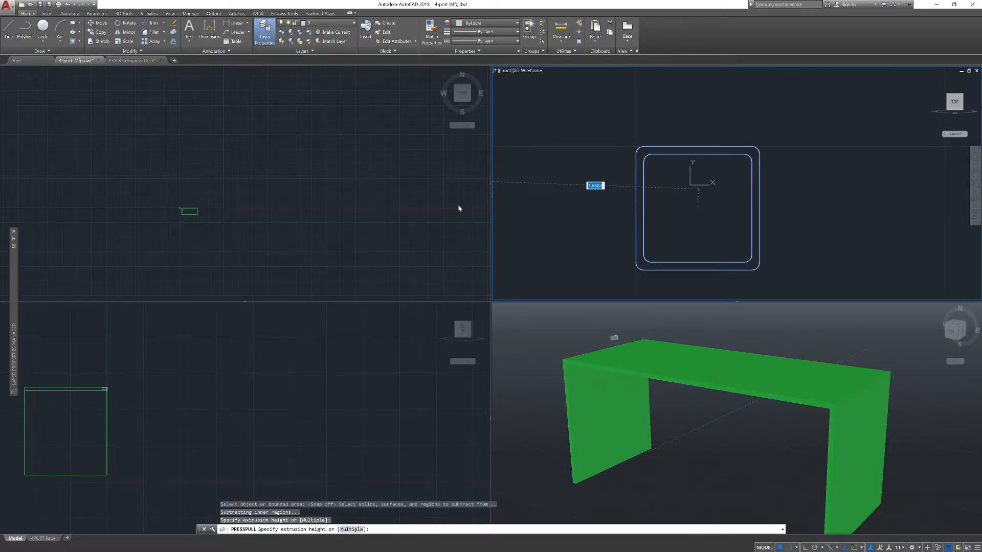
{"action": "scroll", "coordinate": [537, 134], "scroll_direction": "down", "scroll_amount": 10}
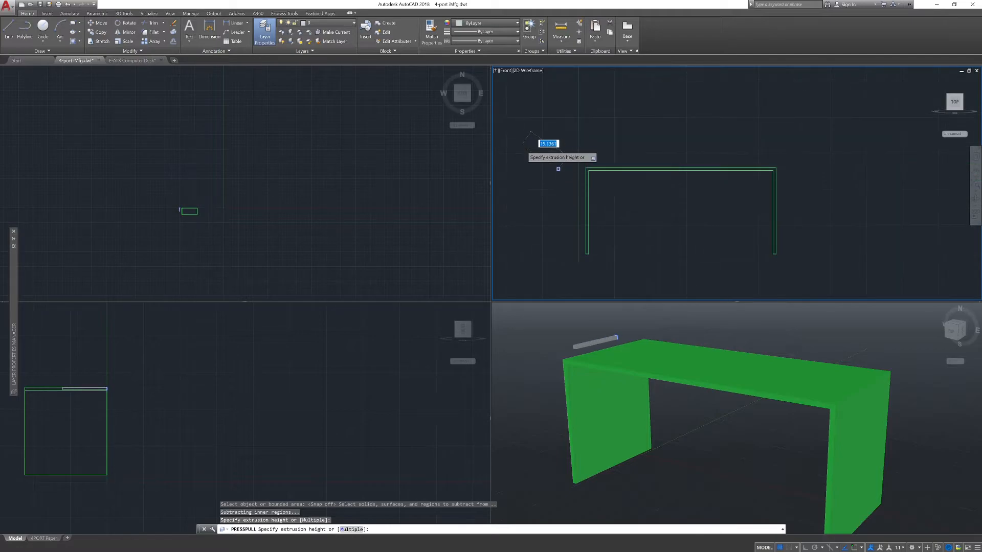
{"action": "scroll", "coordinate": [526, 154], "scroll_direction": "up", "scroll_amount": 6}
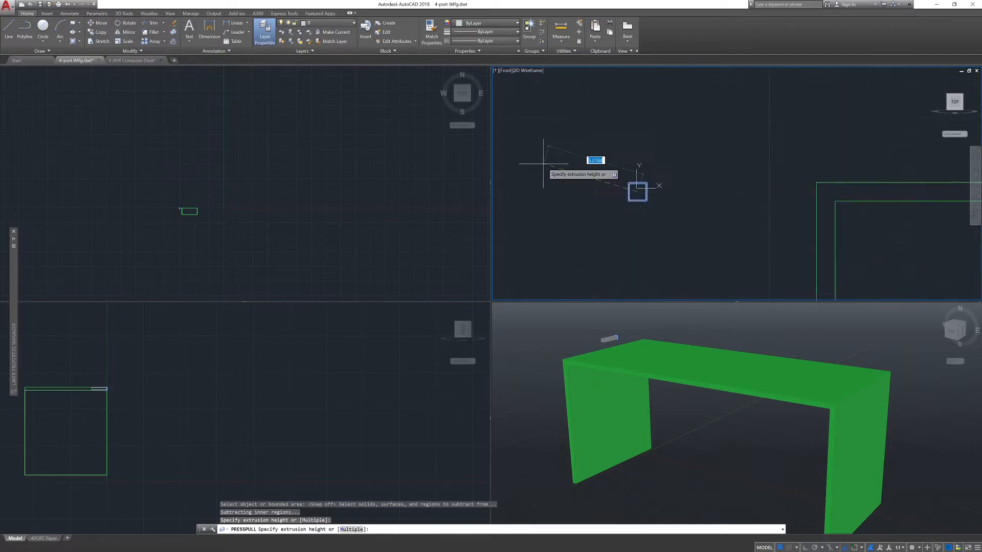
{"action": "scroll", "coordinate": [540, 187], "scroll_direction": "down", "scroll_amount": 5}
{"action": "scroll", "coordinate": [585, 188], "scroll_direction": "up", "scroll_amount": 9}
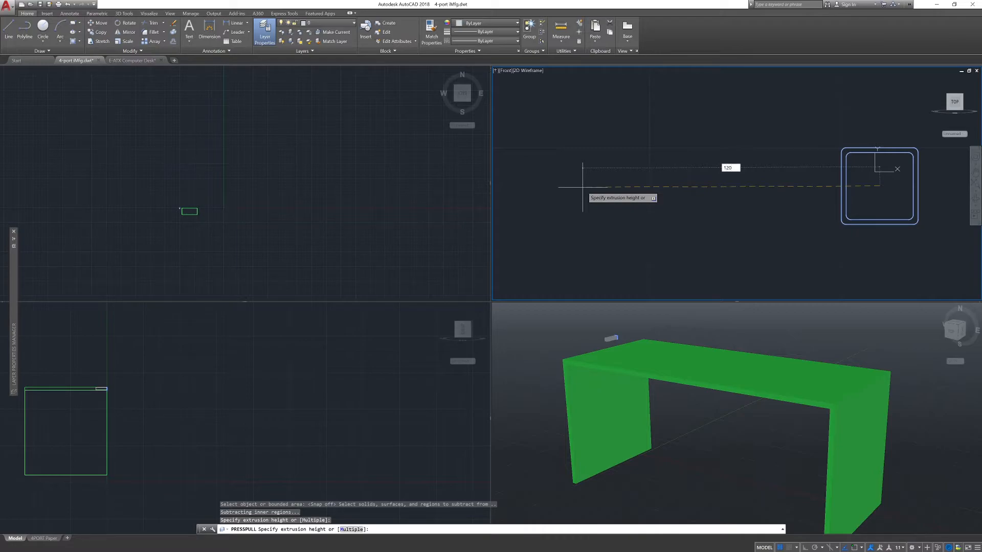
{"action": "key", "text": "Return"}
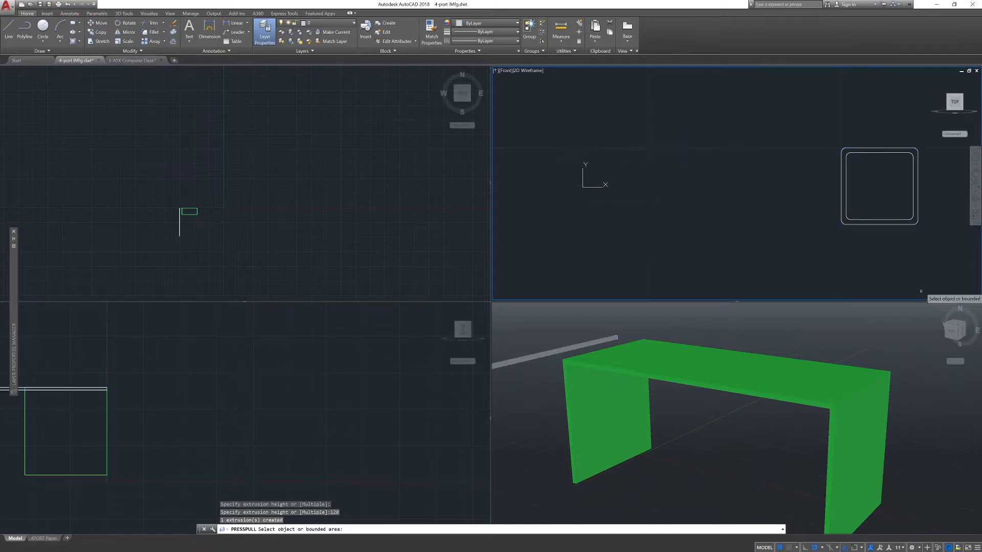
{"action": "left_click", "coordinate": [615, 338]}
{"action": "key", "text": "Escape"}
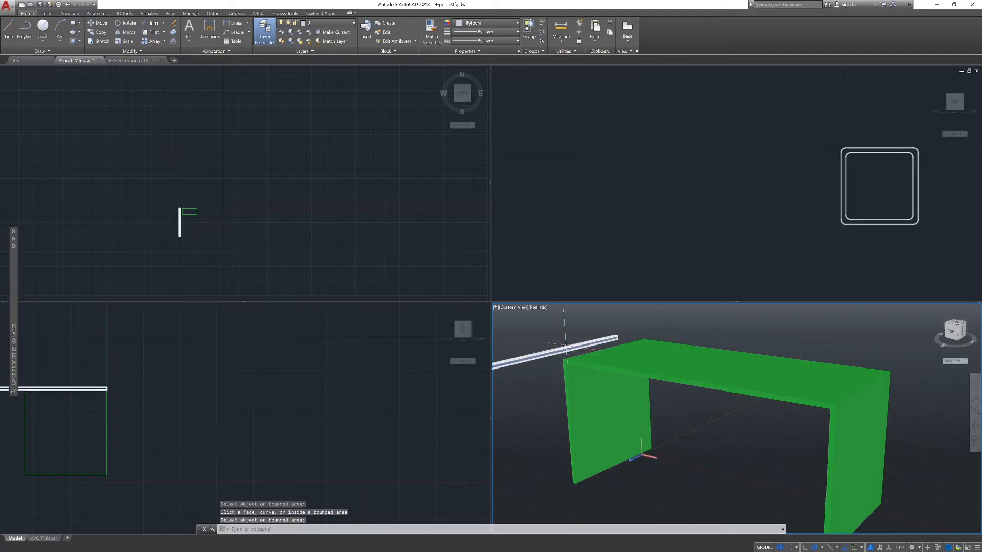
{"action": "left_click", "coordinate": [558, 350]}
{"action": "key", "text": "Escape"}
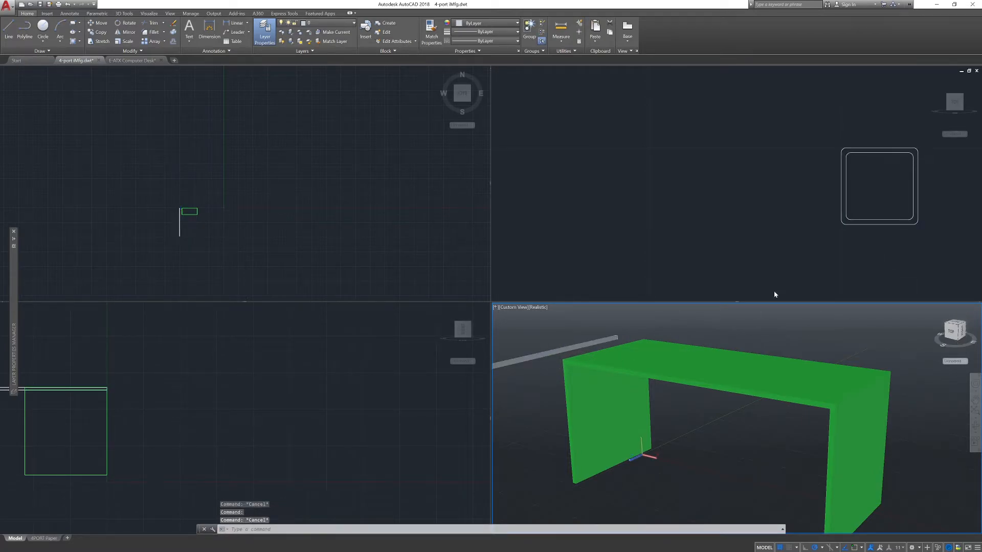
{"action": "left_click", "coordinate": [621, 333]}
{"action": "key", "text": "Escape"}
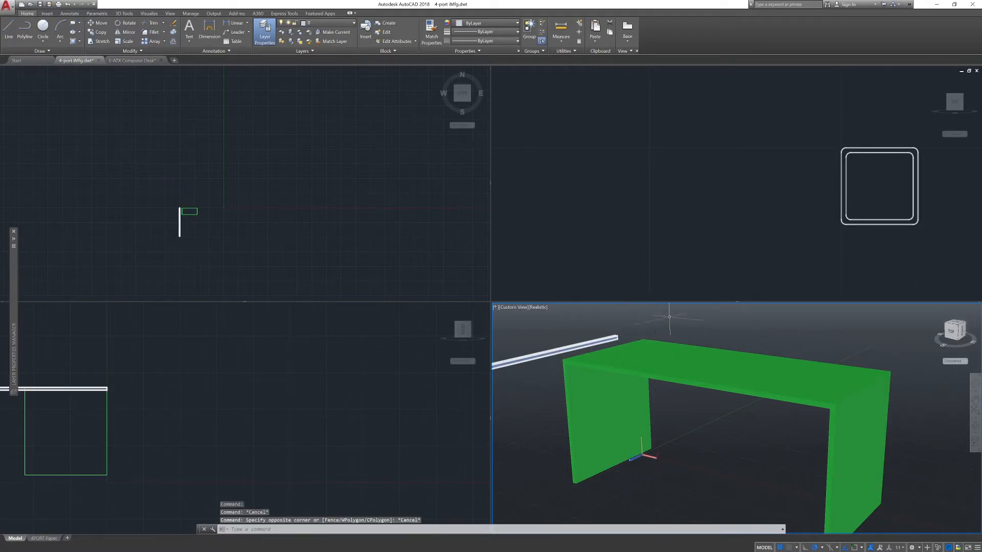
- Delete the leftover flat profile outline at the end of the extruded tube next to the desk frame
{"action": "scroll", "coordinate": [616, 340], "scroll_direction": "up", "scroll_amount": 5}
{"action": "scroll", "coordinate": [614, 344], "scroll_direction": "down", "scroll_amount": 6}
{"action": "middle_click_drag", "start_coordinate": [613, 344], "coordinate": [682, 376]}
{"action": "scroll", "coordinate": [640, 363], "scroll_direction": "up", "scroll_amount": 4}
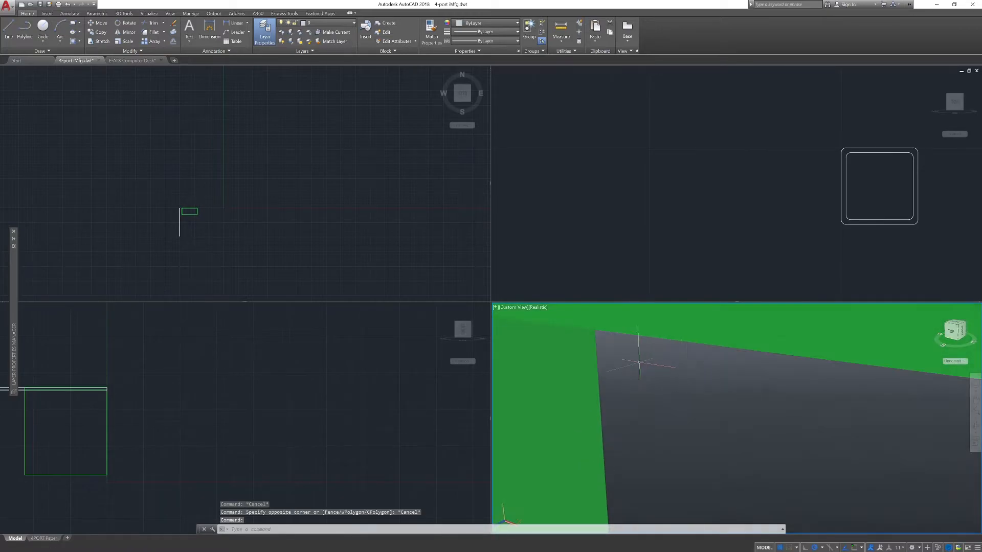
{"action": "scroll", "coordinate": [639, 363], "scroll_direction": "down", "scroll_amount": 3}
{"action": "left_click", "coordinate": [582, 330]}
{"action": "key", "text": "Delete"}
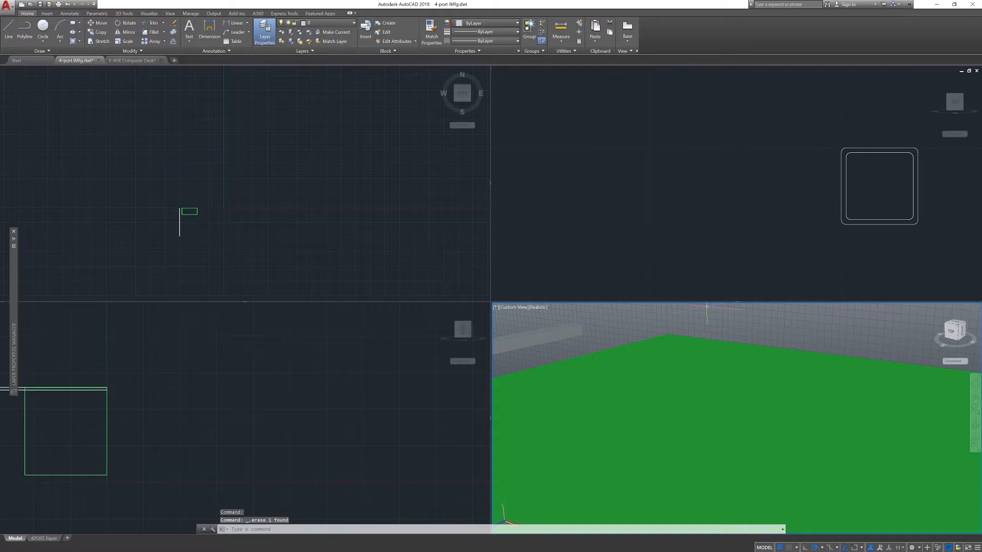
{"action": "left_click", "coordinate": [747, 205]}
{"action": "middle_click_drag", "start_coordinate": [780, 223], "coordinate": [759, 224]}
{"action": "scroll", "coordinate": [585, 329], "scroll_direction": "down", "scroll_amount": 2}
{"action": "scroll", "coordinate": [580, 333], "scroll_direction": "up", "scroll_amount": 2}
{"action": "left_click", "coordinate": [580, 333]}
{"action": "scroll", "coordinate": [600, 332], "scroll_direction": "down", "scroll_amount": 2}
{"action": "scroll", "coordinate": [615, 344], "scroll_direction": "down", "scroll_amount": 5}
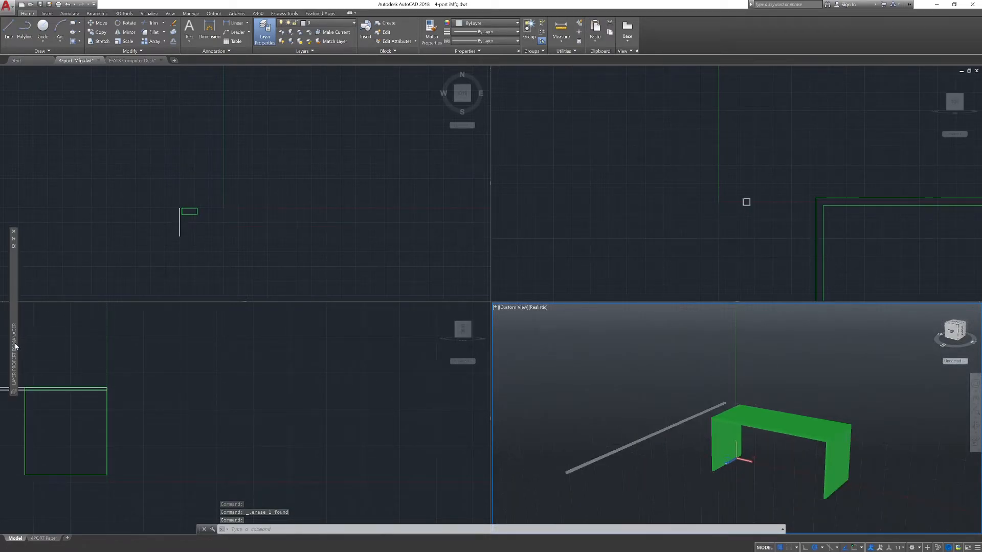
- Create a new layer named Base Models
{"action": "mouse_move", "coordinate": [16, 346]}
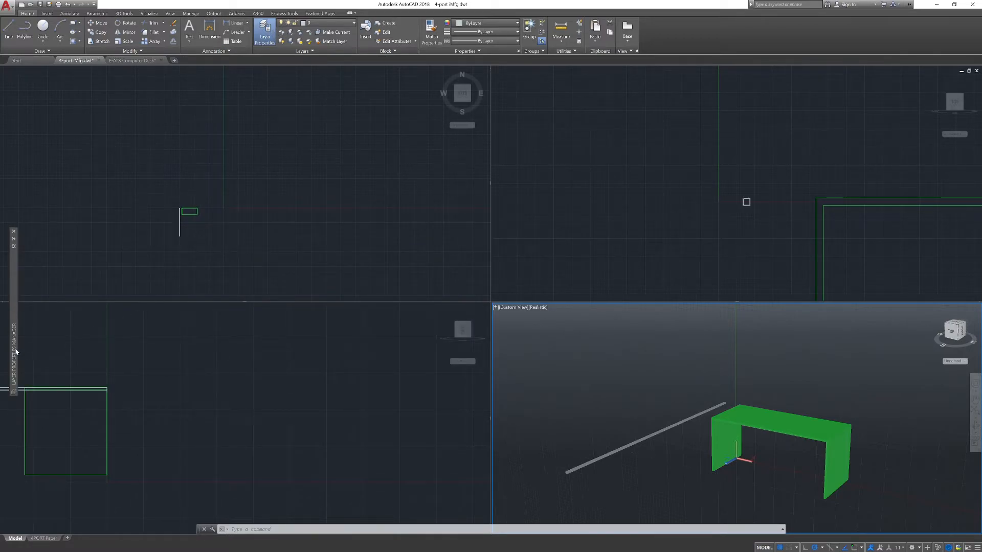
{"action": "right_click", "coordinate": [204, 314]}
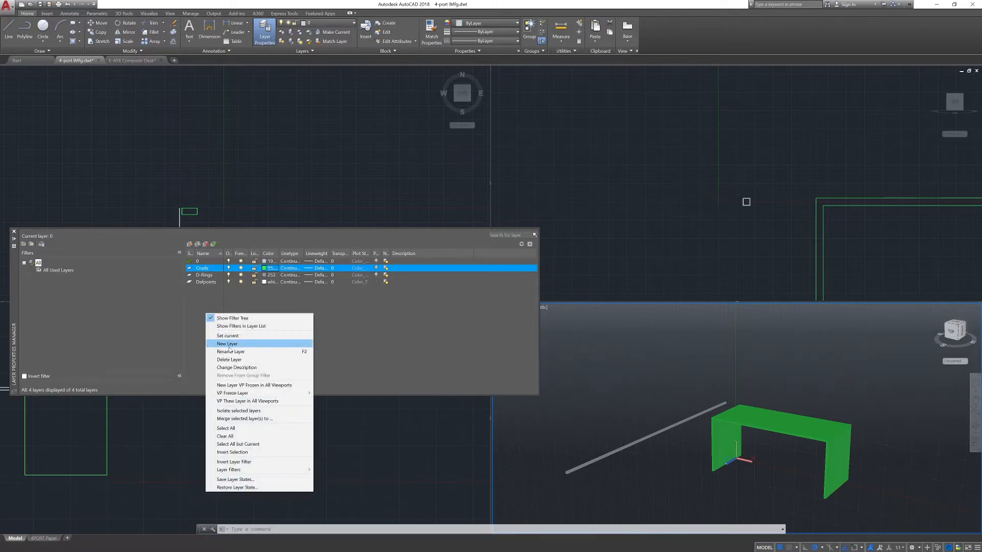
{"action": "left_click", "coordinate": [229, 348]}
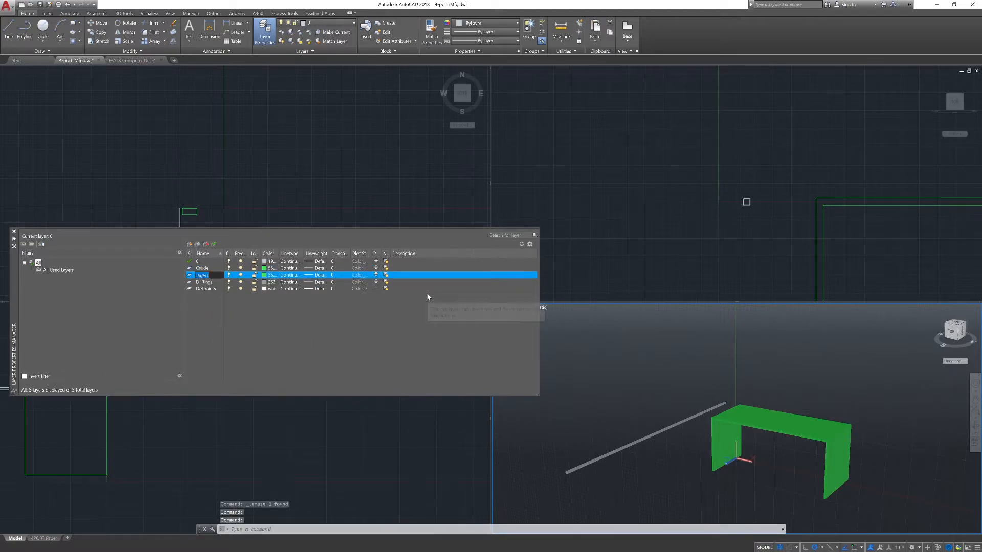
{"action": "type", "text": "8"}
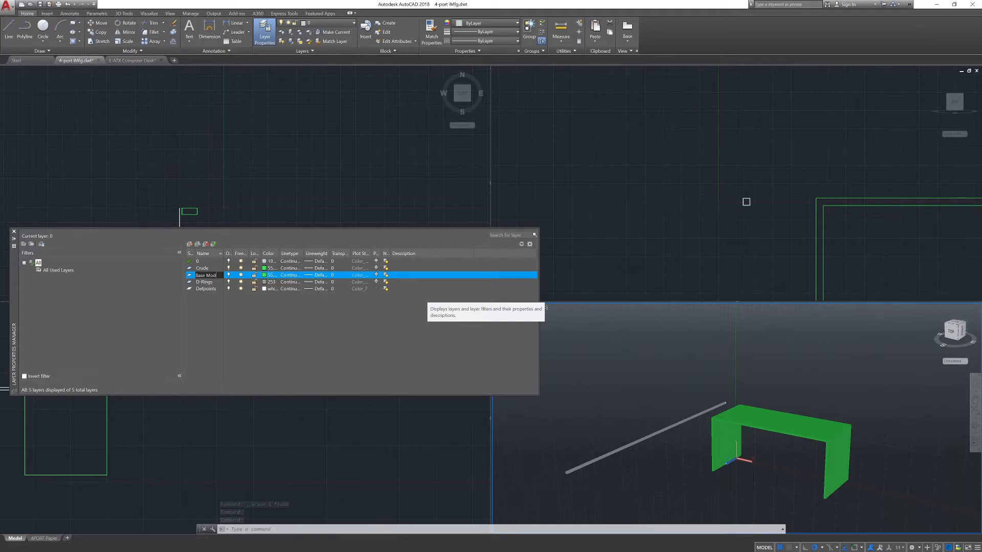
{"action": "key", "text": "Return"}
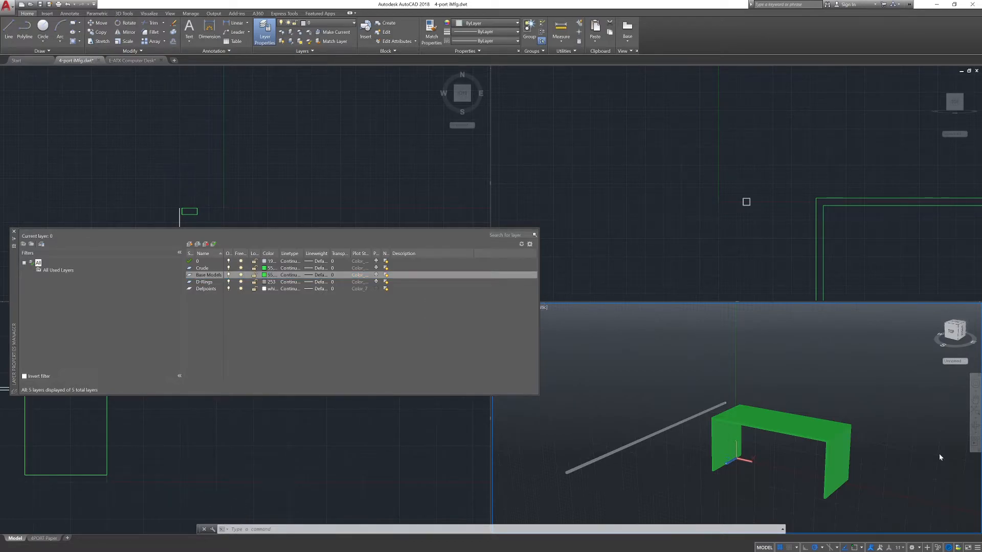
- Assign the extruded square tube to the Base Models layer
{"action": "left_click", "coordinate": [745, 202]}
{"action": "left_click", "coordinate": [746, 201]}
{"action": "right_click", "coordinate": [746, 203]}
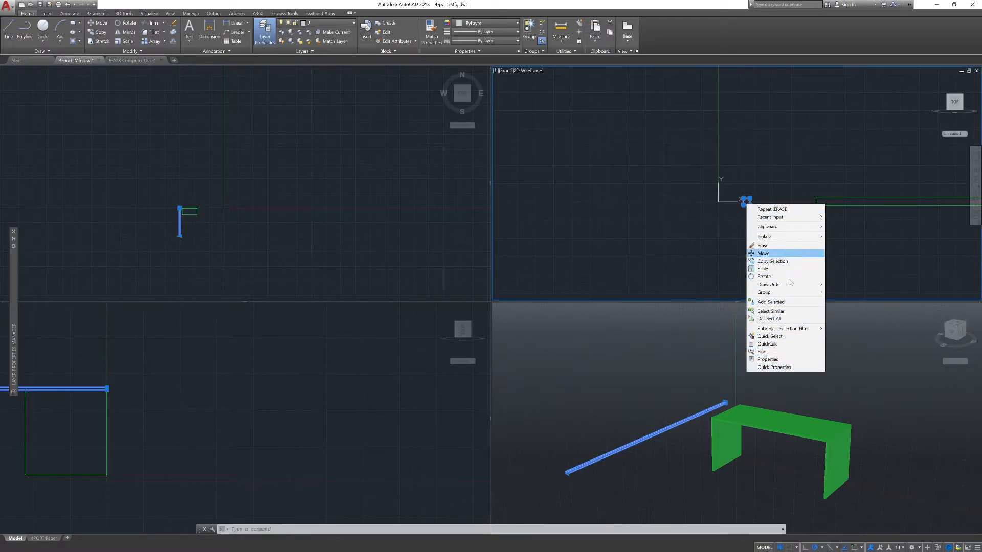
{"action": "left_click", "coordinate": [769, 359]}
{"action": "left_click", "coordinate": [930, 207]}
{"action": "left_click", "coordinate": [939, 222]}
{"action": "left_click", "coordinate": [775, 231]}
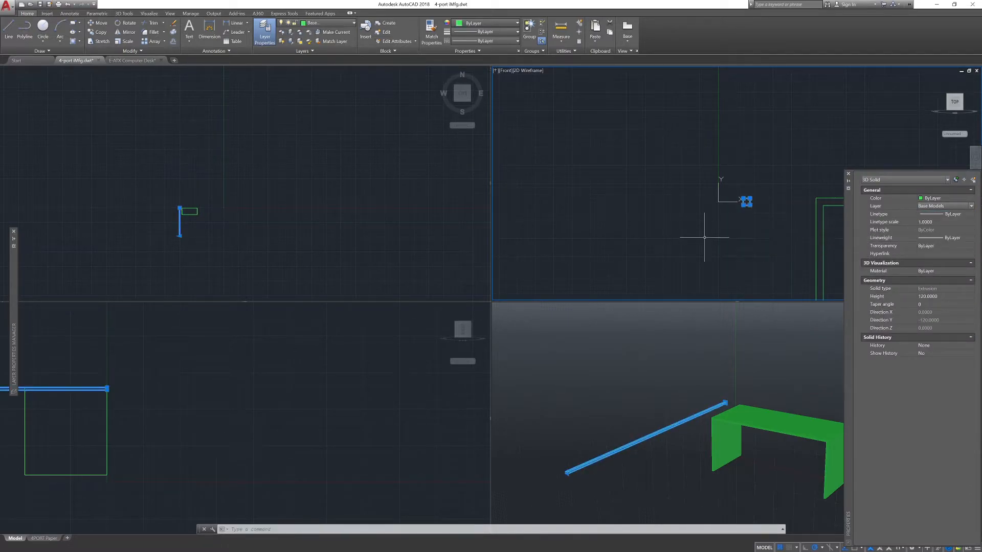
{"action": "key", "text": "Escape"}
{"action": "left_click", "coordinate": [232, 210]}
{"action": "left_click", "coordinate": [233, 209]}
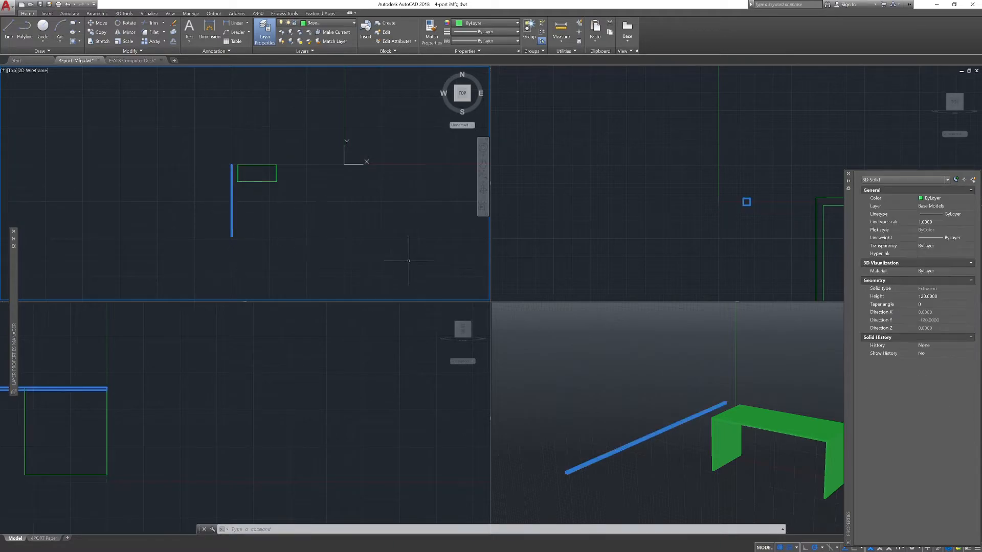
{"action": "key", "text": "Escape"}
- Change the Base Models layer's color to magenta
{"action": "mouse_move", "coordinate": [15, 294]}
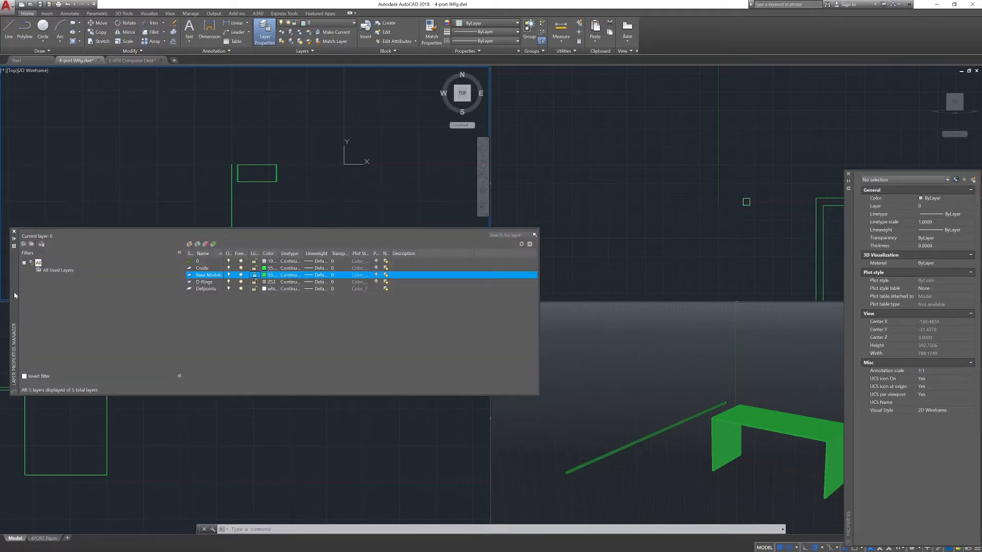
{"action": "left_click", "coordinate": [266, 277]}
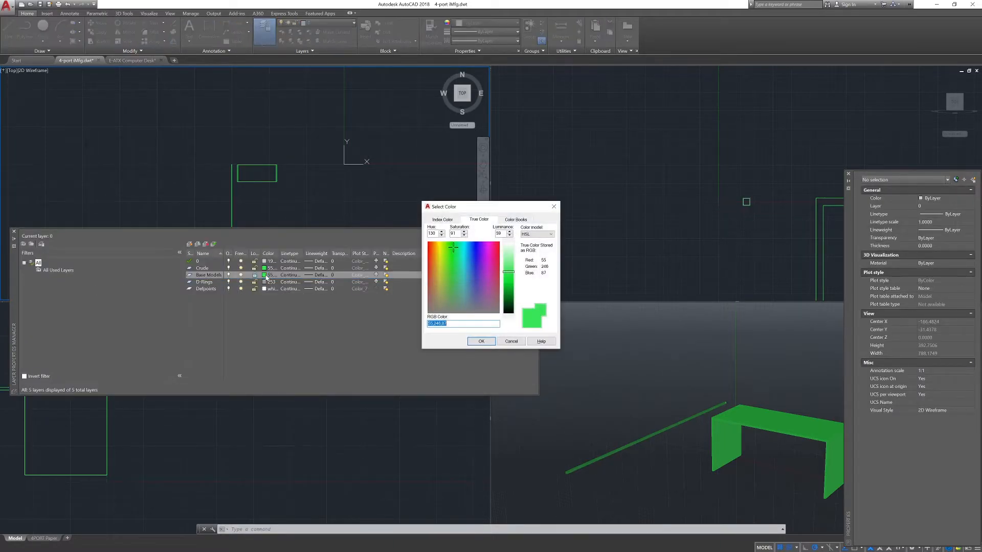
{"action": "left_click", "coordinate": [443, 220]}
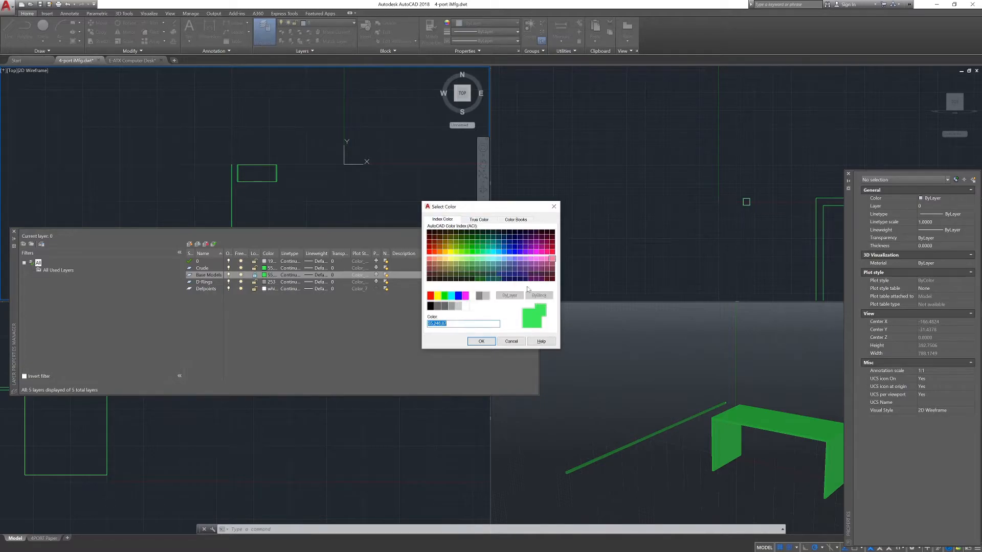
{"action": "left_click", "coordinate": [466, 295]}
{"action": "left_click", "coordinate": [482, 341]}
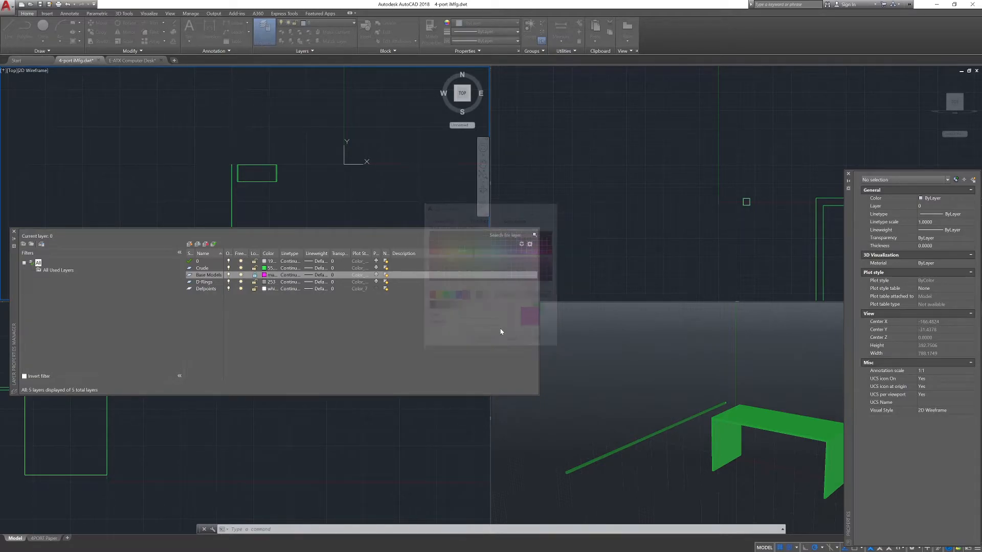
{"action": "key", "text": "Escape"}
{"action": "key", "text": "Escape"}
- Copy the magenta tube from its lower outer corner into the upper-left corner of the desk frame in the front view
{"action": "scroll", "coordinate": [249, 215], "scroll_direction": "up", "scroll_amount": 4}
{"action": "left_click", "coordinate": [208, 89]}
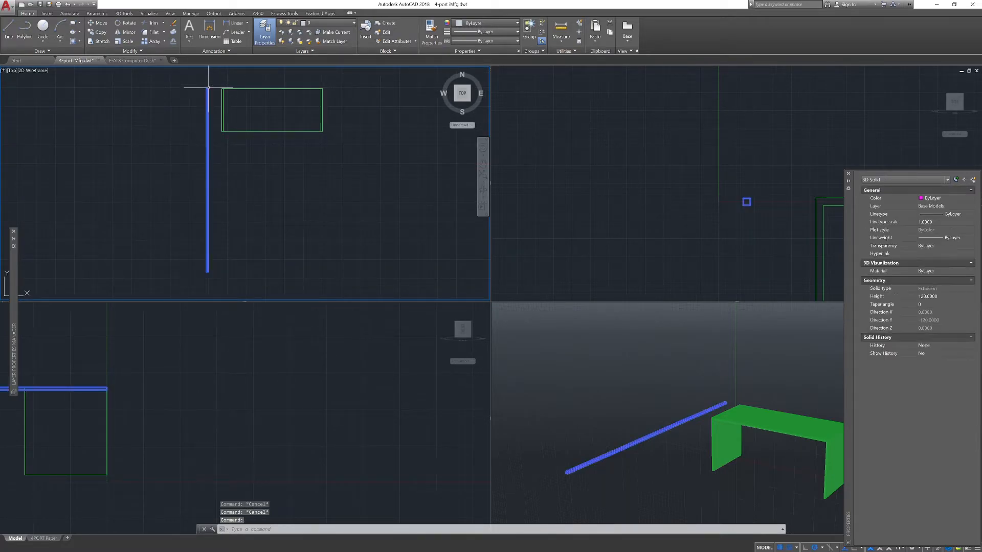
{"action": "key", "text": "Escape"}
{"action": "key", "text": "Escape"}
{"action": "left_click_drag", "start_coordinate": [197, 82], "coordinate": [212, 94]}
{"action": "left_click_drag", "start_coordinate": [214, 81], "coordinate": [192, 100]}
{"action": "left_click", "coordinate": [216, 80]}
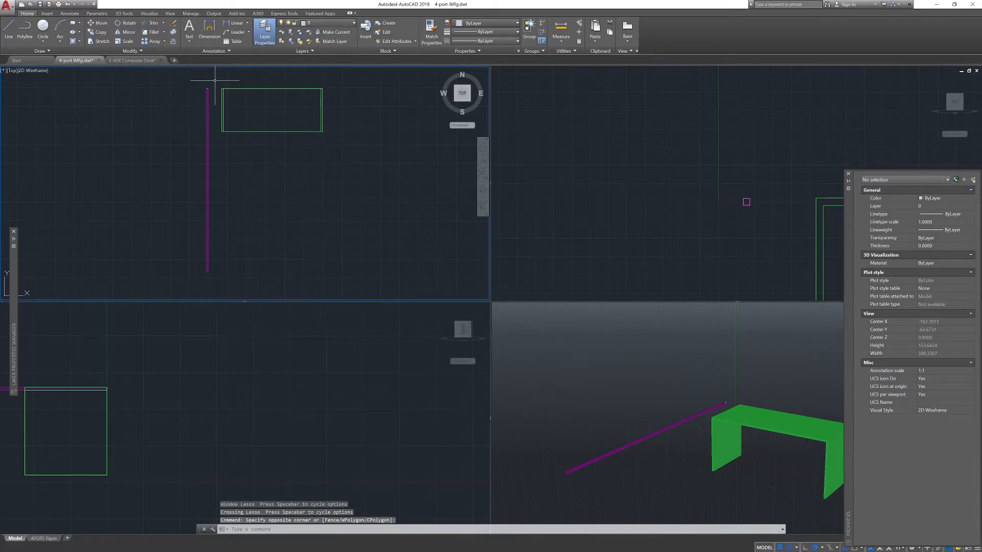
{"action": "left_click", "coordinate": [196, 98]}
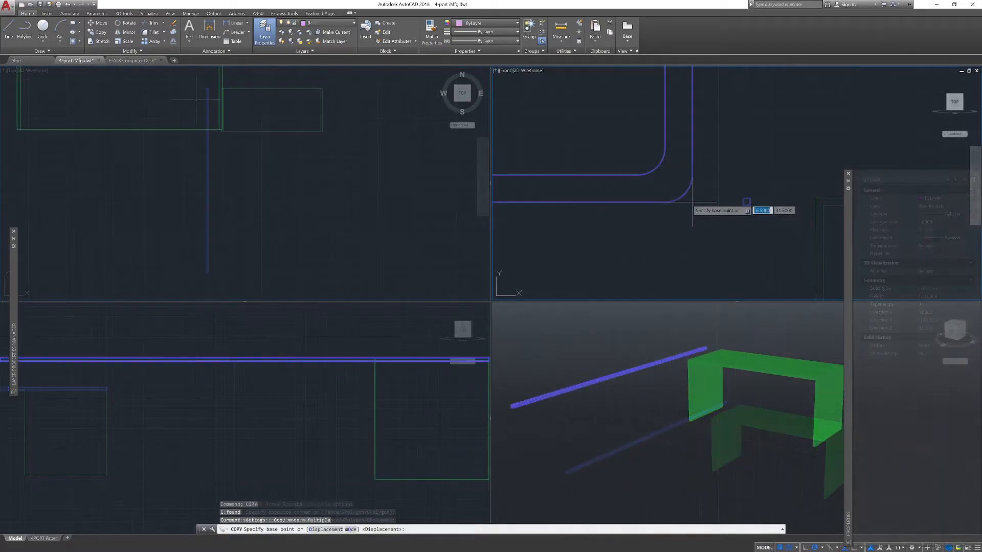
{"action": "scroll", "coordinate": [758, 220], "scroll_direction": "down", "scroll_amount": 5}
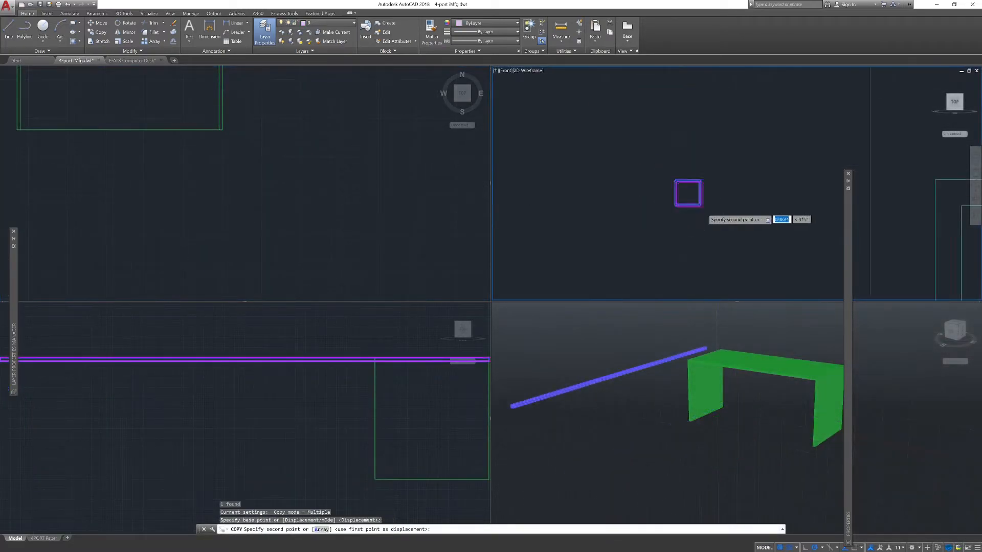
{"action": "middle_click_drag", "start_coordinate": [757, 220], "coordinate": [665, 234]}
{"action": "scroll", "coordinate": [710, 225], "scroll_direction": "up", "scroll_amount": 3}
{"action": "scroll", "coordinate": [713, 210], "scroll_direction": "up", "scroll_amount": 2}
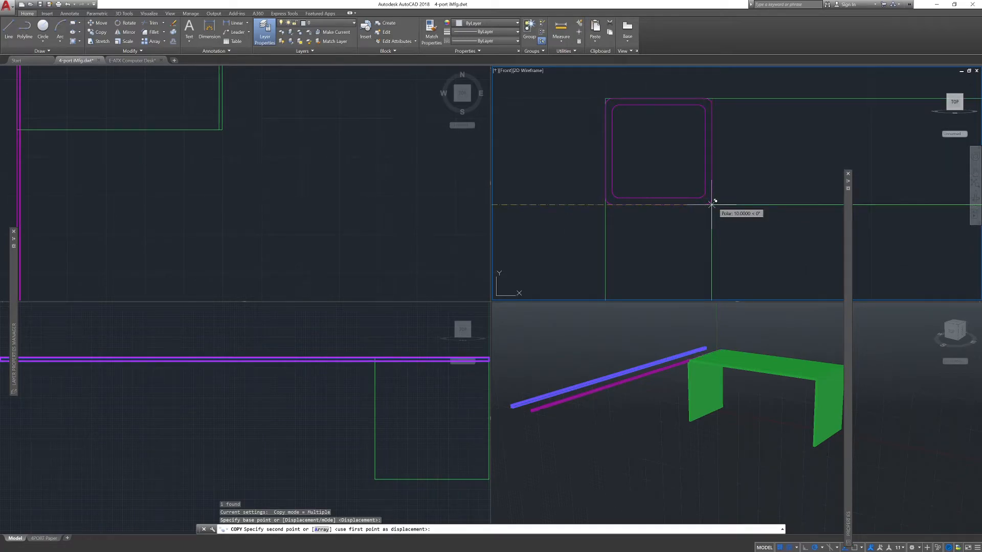
{"action": "left_click", "coordinate": [711, 205]}
- Place a second copy of the tube in the upper-right corner of the desk frame
{"action": "scroll", "coordinate": [711, 210], "scroll_direction": "down", "scroll_amount": 7}
{"action": "middle_click_drag", "start_coordinate": [767, 226], "coordinate": [587, 235]}
{"action": "scroll", "coordinate": [688, 234], "scroll_direction": "up", "scroll_amount": 4}
{"action": "scroll", "coordinate": [683, 205], "scroll_direction": "up", "scroll_amount": 4}
{"action": "middle_click_drag", "start_coordinate": [684, 205], "coordinate": [718, 274]}
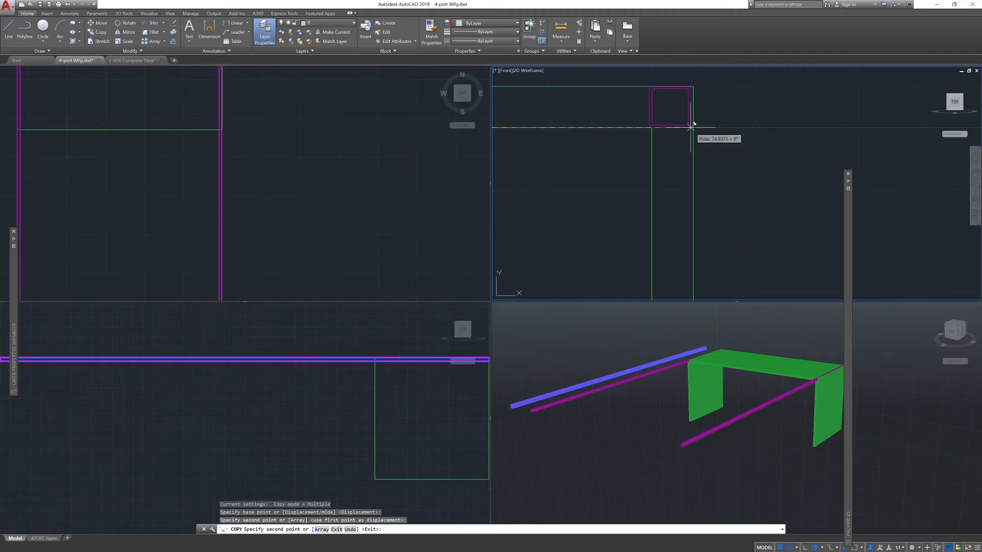
{"action": "left_click", "coordinate": [692, 126]}
{"action": "scroll", "coordinate": [665, 179], "scroll_direction": "down", "scroll_amount": 8}
{"action": "middle_click_drag", "start_coordinate": [628, 240], "coordinate": [668, 170]}
{"action": "middle_click_drag", "start_coordinate": [673, 267], "coordinate": [682, 187]}
{"action": "scroll", "coordinate": [713, 210], "scroll_direction": "up", "scroll_amount": 6}
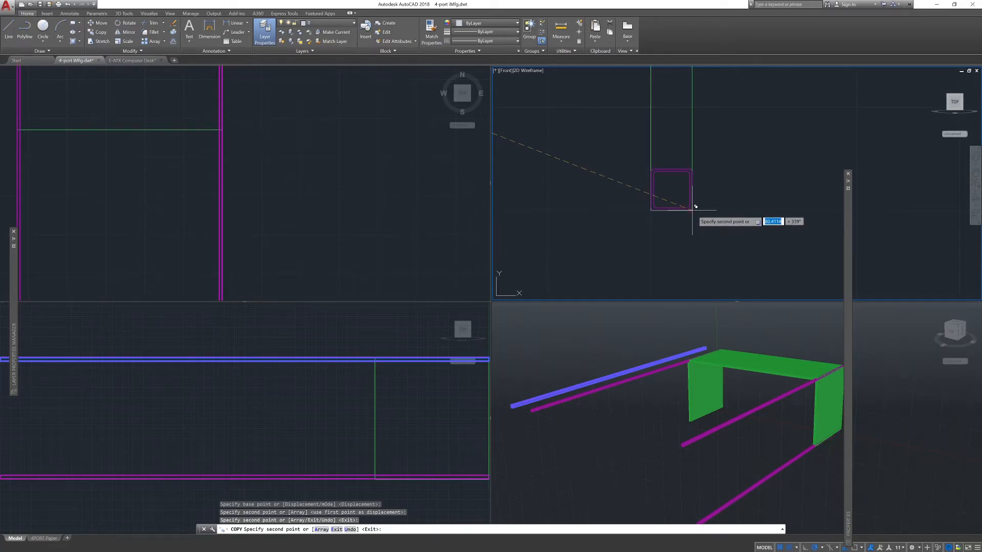
{"action": "middle_click_drag", "start_coordinate": [715, 142], "coordinate": [747, 217]}
{"action": "scroll", "coordinate": [711, 225], "scroll_direction": "down", "scroll_amount": 5}
{"action": "scroll", "coordinate": [709, 189], "scroll_direction": "up", "scroll_amount": 4}
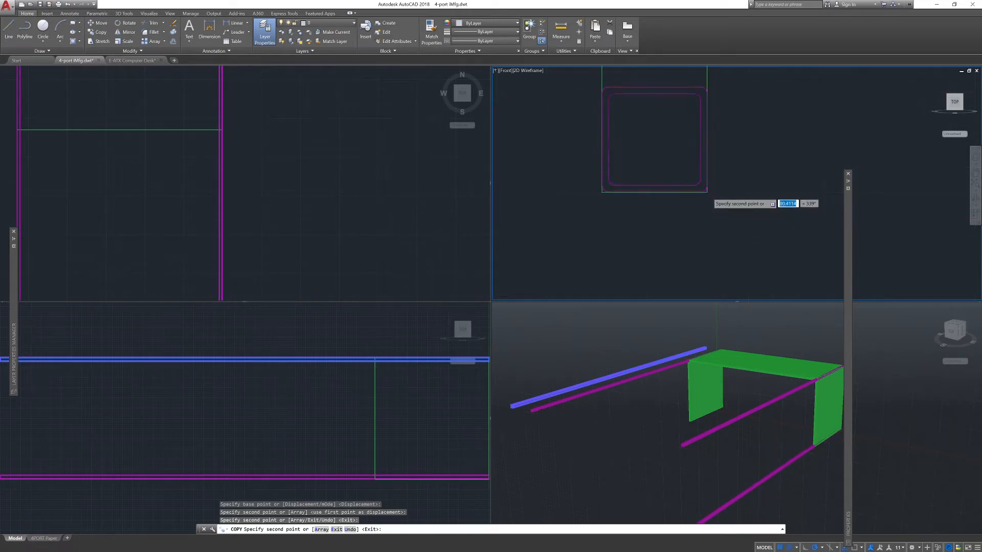
{"action": "scroll", "coordinate": [708, 187], "scroll_direction": "down", "scroll_amount": 5}
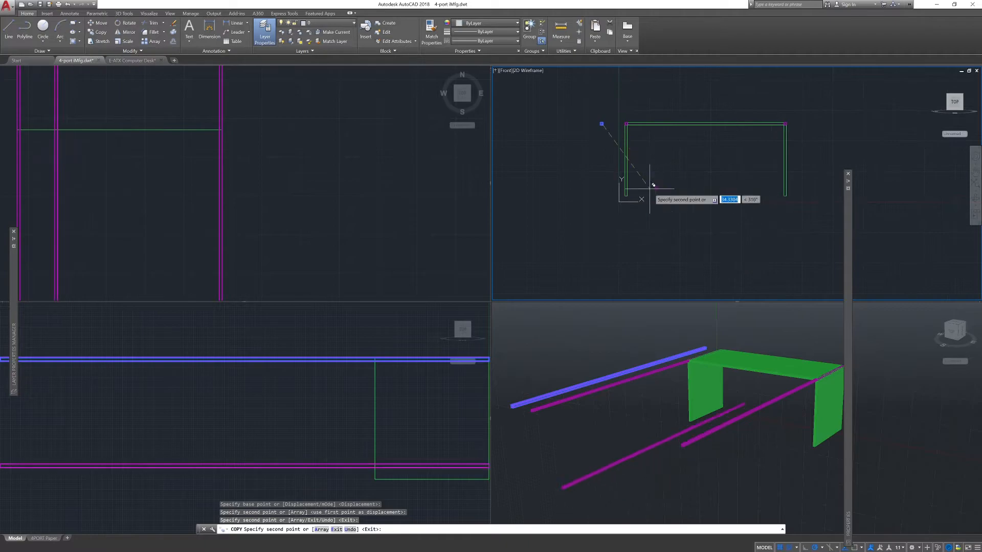
{"action": "key", "text": "Escape"}
{"action": "key", "text": "Escape"}
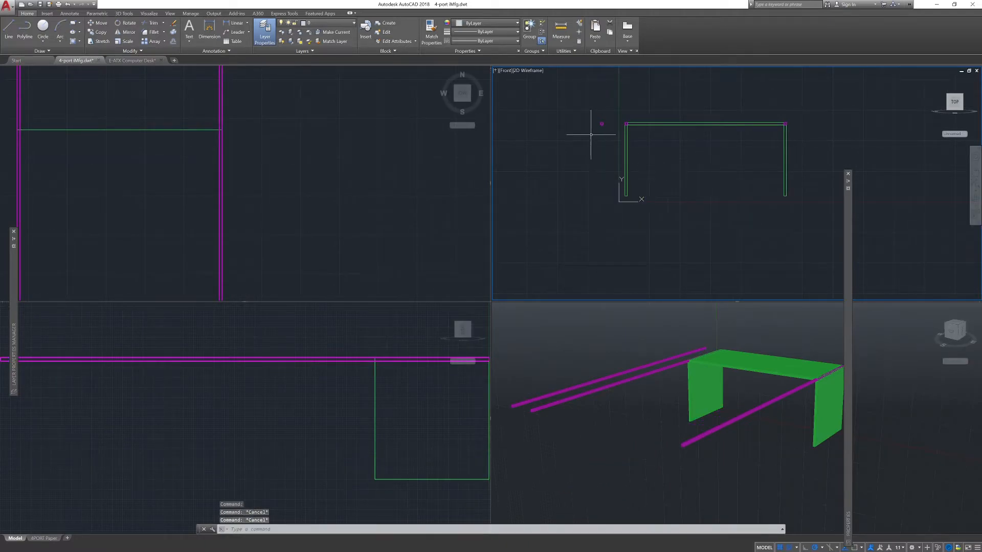
- Select the two copied tubes at the upper corners of the desk frame, leaving the original tube unselected
{"action": "left_click", "coordinate": [602, 124]}
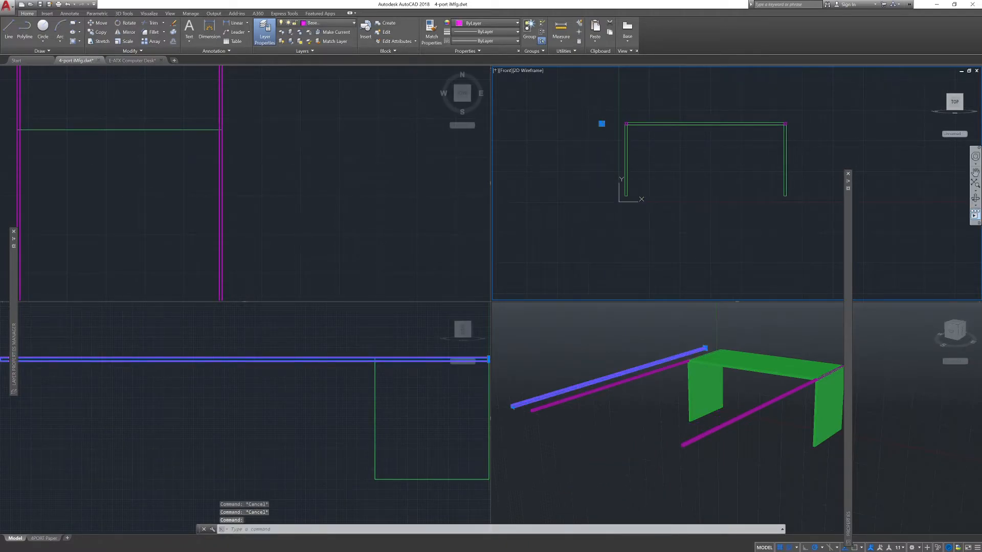
{"action": "key", "text": "Escape"}
{"action": "scroll", "coordinate": [633, 130], "scroll_direction": "up", "scroll_amount": 4}
{"action": "middle_click_drag", "start_coordinate": [641, 131], "coordinate": [680, 204]}
{"action": "left_click", "coordinate": [627, 158]}
{"action": "scroll", "coordinate": [695, 216], "scroll_direction": "down", "scroll_amount": 4}
{"action": "middle_click_drag", "start_coordinate": [816, 215], "coordinate": [707, 225]}
{"action": "left_click", "coordinate": [783, 190]}
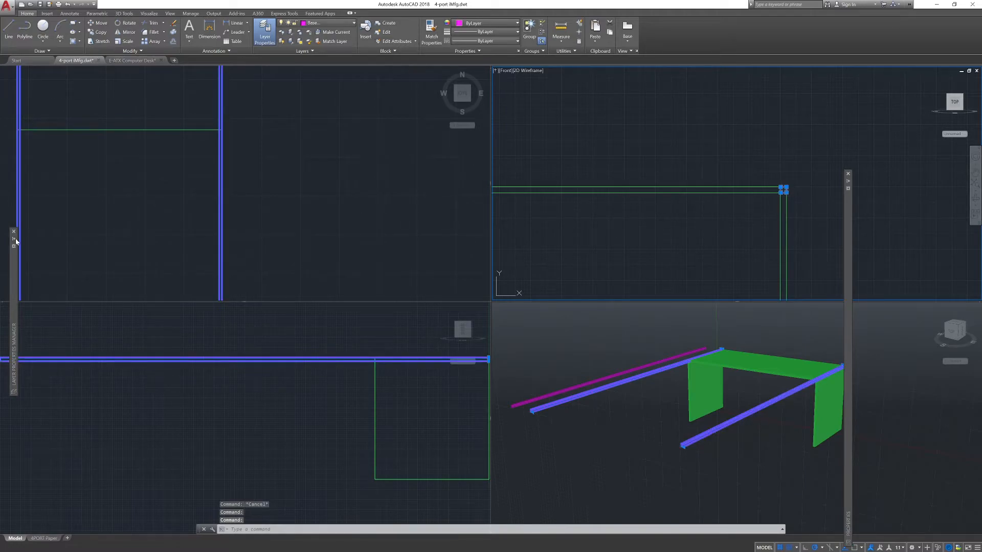
- Create a new layer named Frame and set its color to yellow
{"action": "mouse_move", "coordinate": [14, 262]}
{"action": "right_click", "coordinate": [196, 322]}
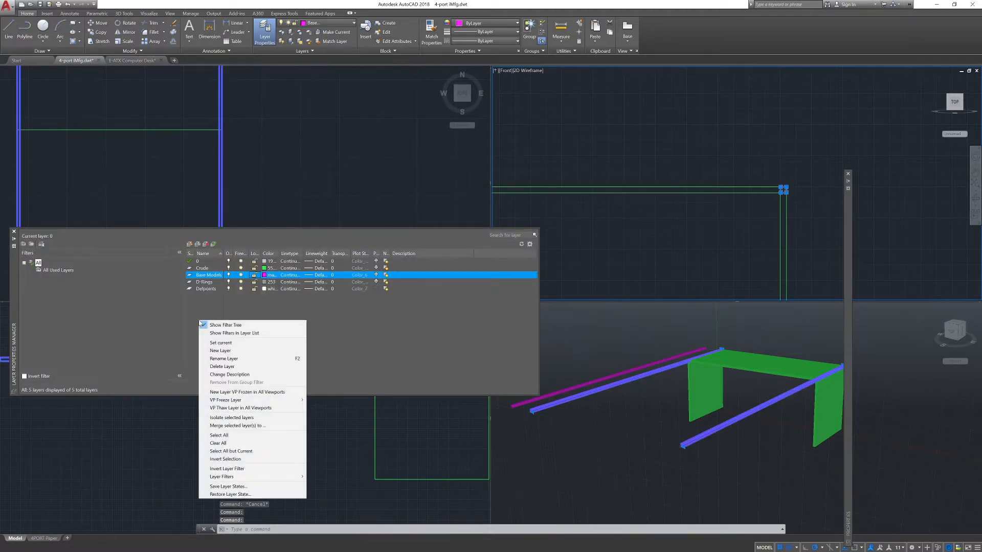
{"action": "left_click", "coordinate": [209, 350]}
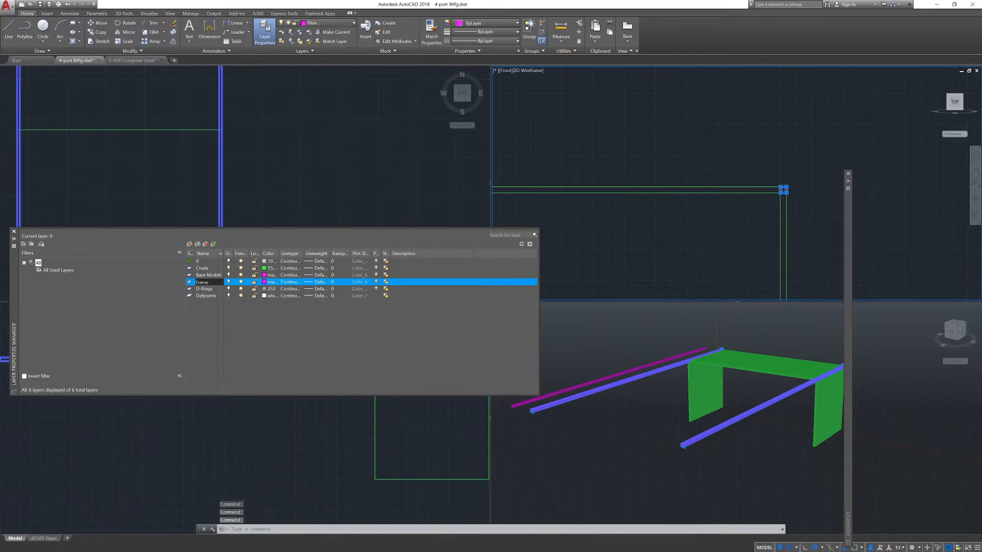
{"action": "key", "text": "Return"}
{"action": "left_click", "coordinate": [265, 282]}
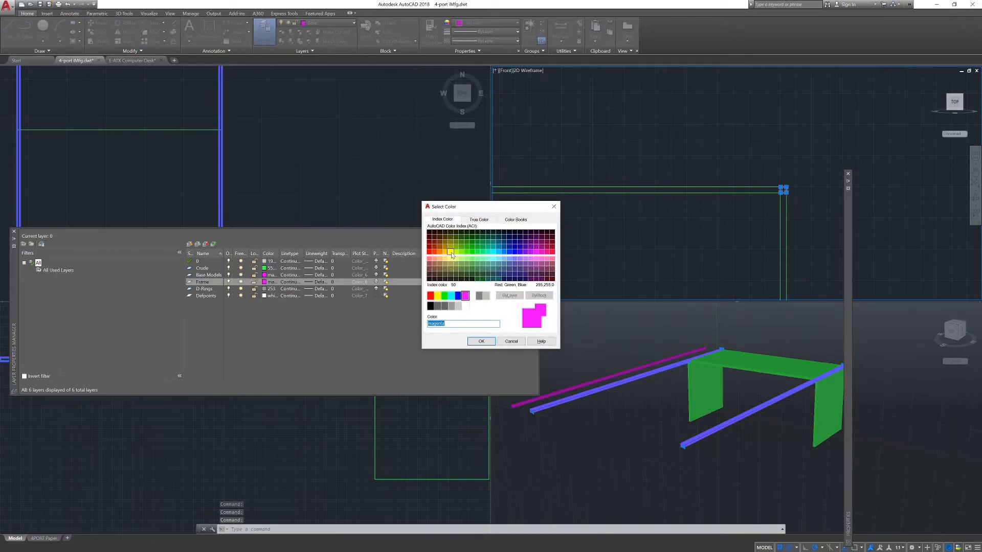
{"action": "left_click", "coordinate": [438, 296]}
{"action": "left_click", "coordinate": [500, 341]}
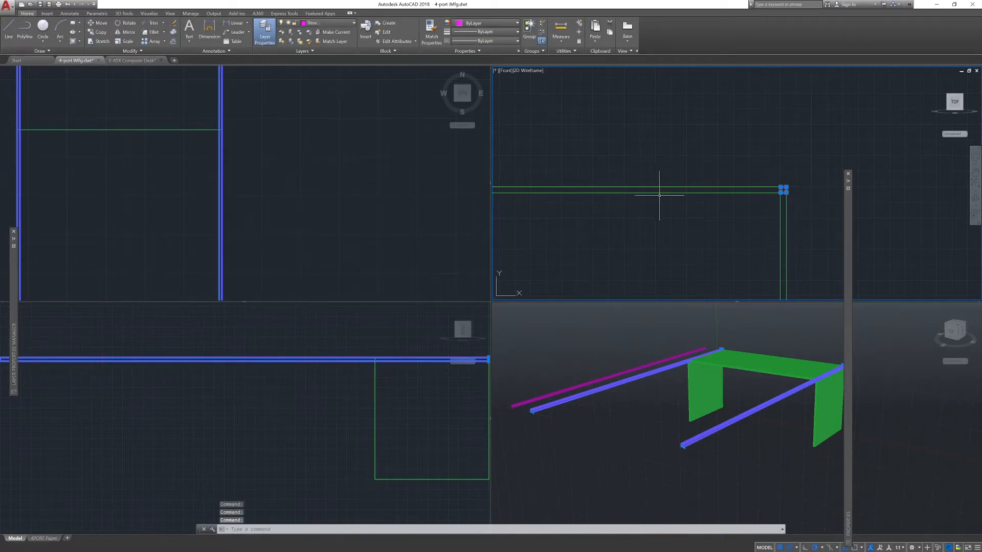
- Assign the two selected corner tubes to the Frame layer
{"action": "mouse_move", "coordinate": [847, 263]}
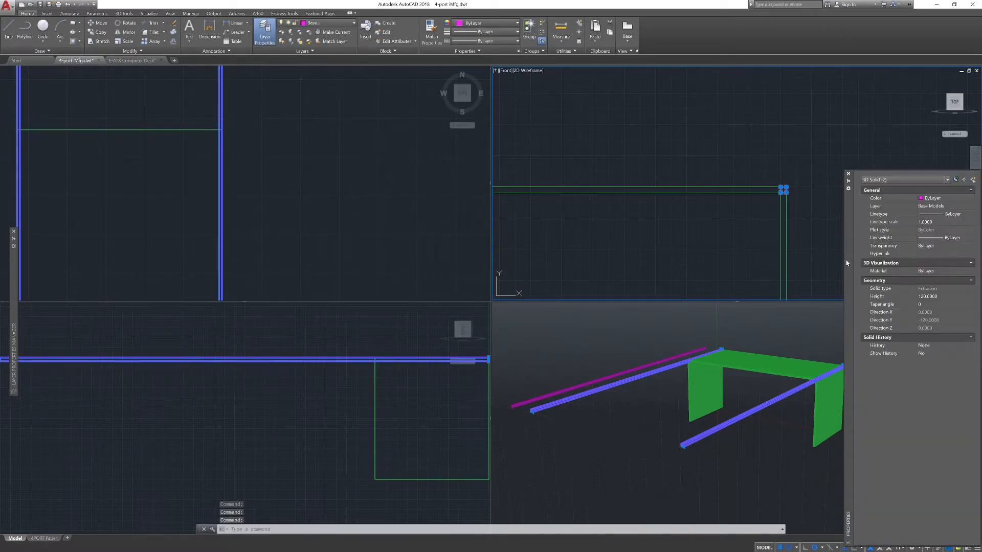
{"action": "left_click", "coordinate": [938, 207]}
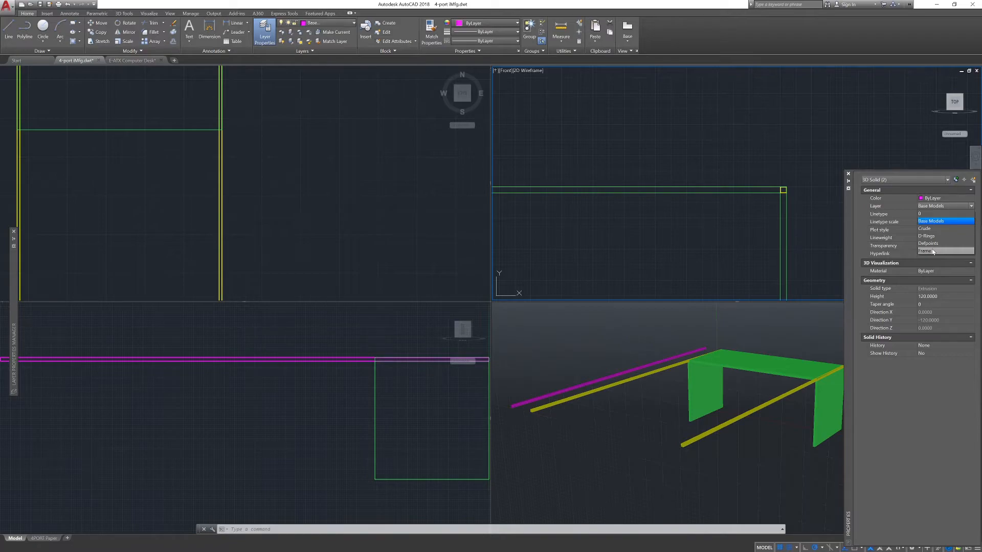
{"action": "left_click", "coordinate": [934, 251]}
{"action": "key", "text": "Escape"}
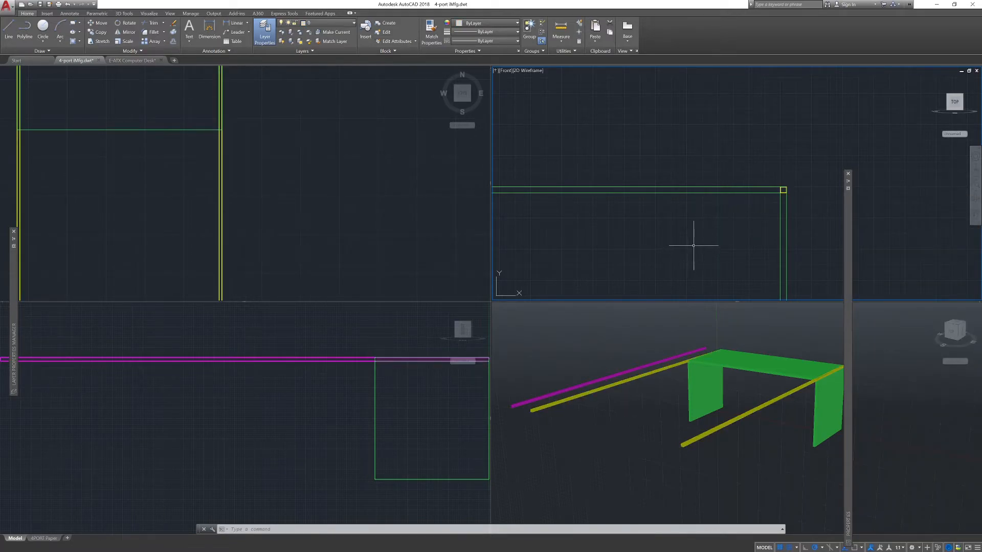
- Copy the upper-right corner tube straight down about 26 inches, placing it inside the right leg near its lower end
{"action": "left_click", "coordinate": [782, 190]}
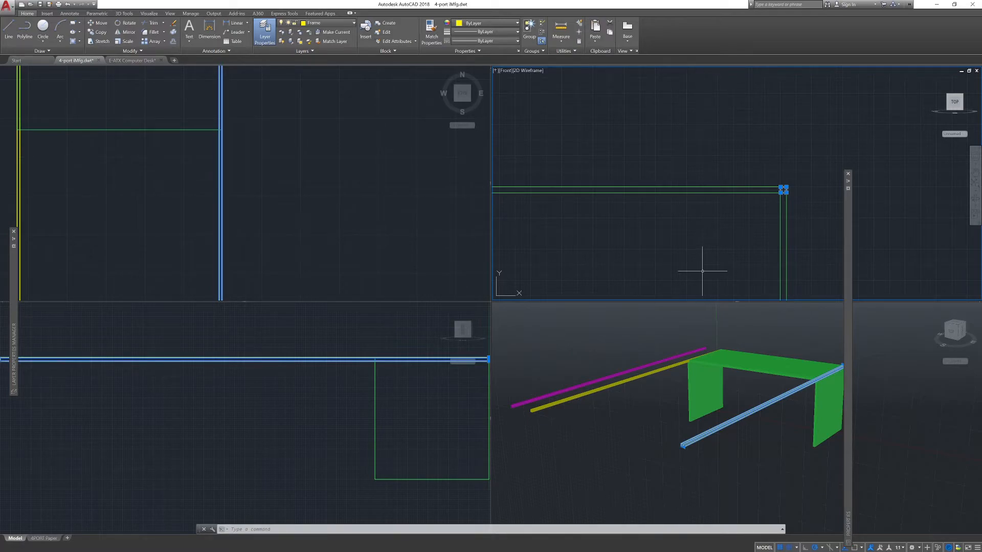
{"action": "type", "text": "cop"}
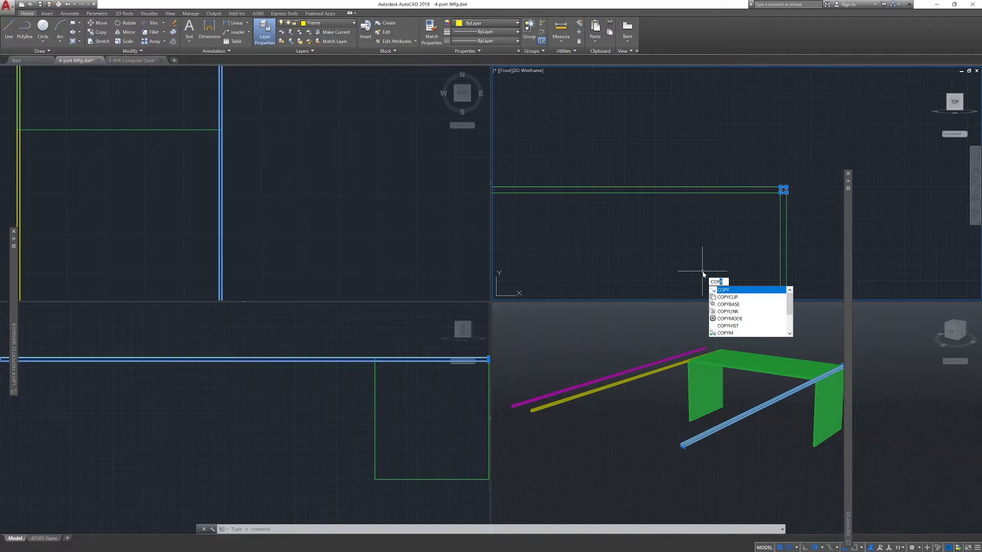
{"action": "key", "text": "Return"}
{"action": "scroll", "coordinate": [790, 205], "scroll_direction": "up", "scroll_amount": 5}
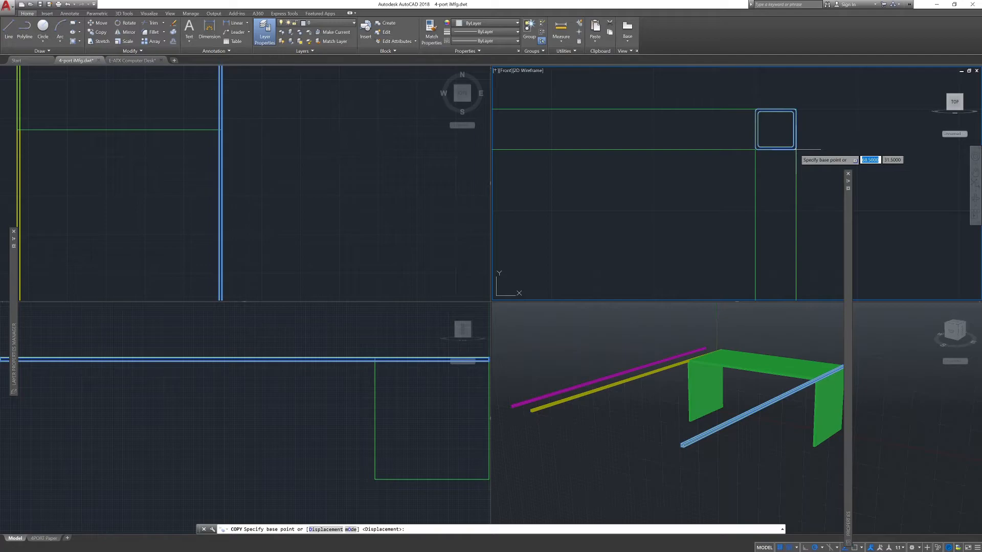
{"action": "scroll", "coordinate": [794, 149], "scroll_direction": "up", "scroll_amount": 5}
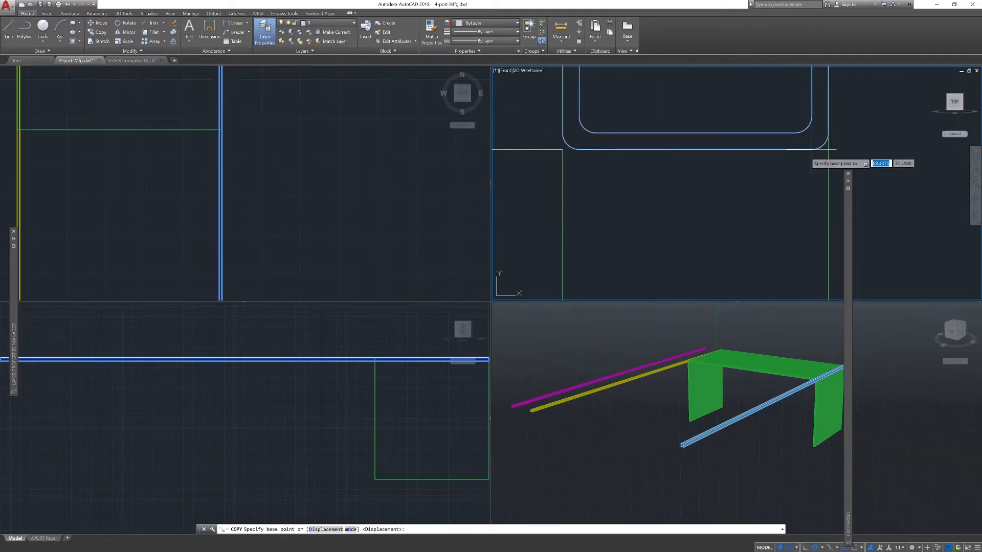
{"action": "left_click", "coordinate": [795, 150]}
{"action": "scroll", "coordinate": [795, 153], "scroll_direction": "down", "scroll_amount": 5}
{"action": "middle_click_drag", "start_coordinate": [772, 274], "coordinate": [772, 163]}
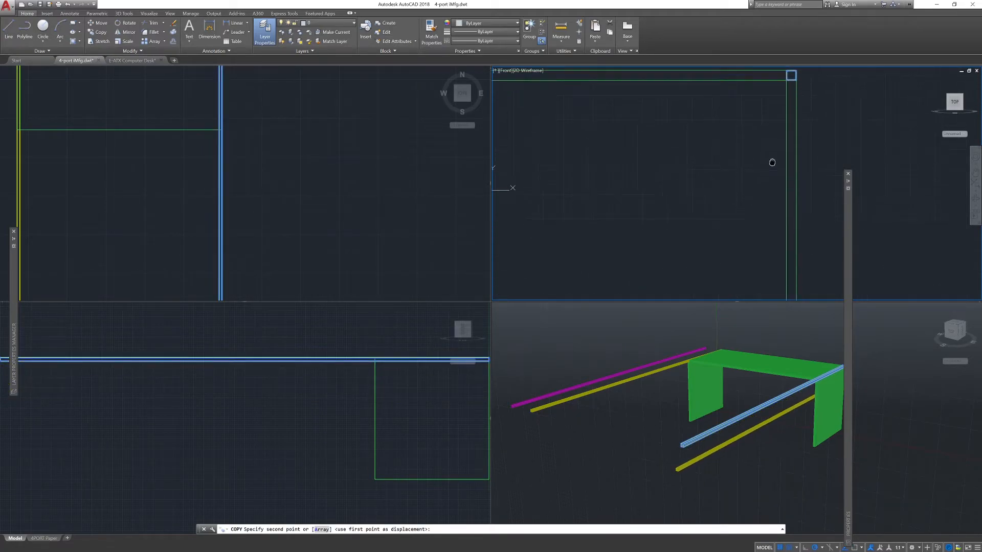
{"action": "middle_click_drag", "start_coordinate": [812, 264], "coordinate": [811, 171]}
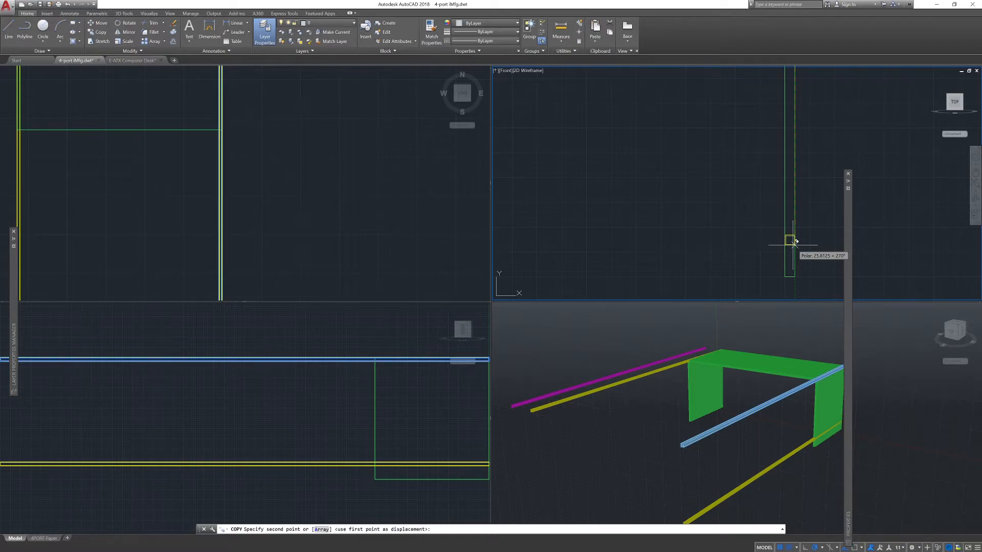
{"action": "left_click", "coordinate": [794, 242]}
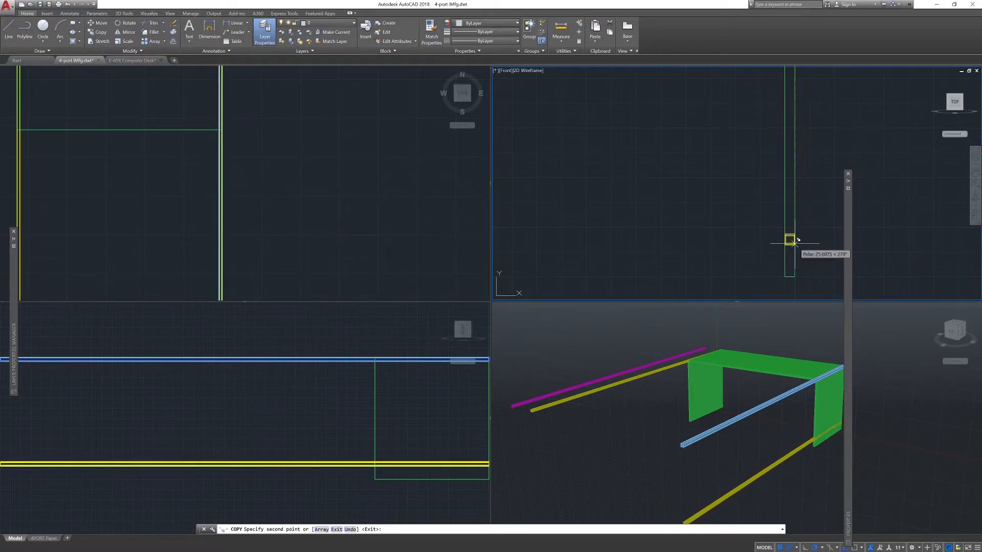
{"action": "scroll", "coordinate": [794, 245], "scroll_direction": "up", "scroll_amount": 4}
{"action": "scroll", "coordinate": [662, 244], "scroll_direction": "down", "scroll_amount": 6}
{"action": "middle_click_drag", "start_coordinate": [554, 243], "coordinate": [853, 239]}
{"action": "scroll", "coordinate": [737, 238], "scroll_direction": "up", "scroll_amount": 6}
{"action": "middle_click_drag", "start_coordinate": [753, 243], "coordinate": [768, 218]}
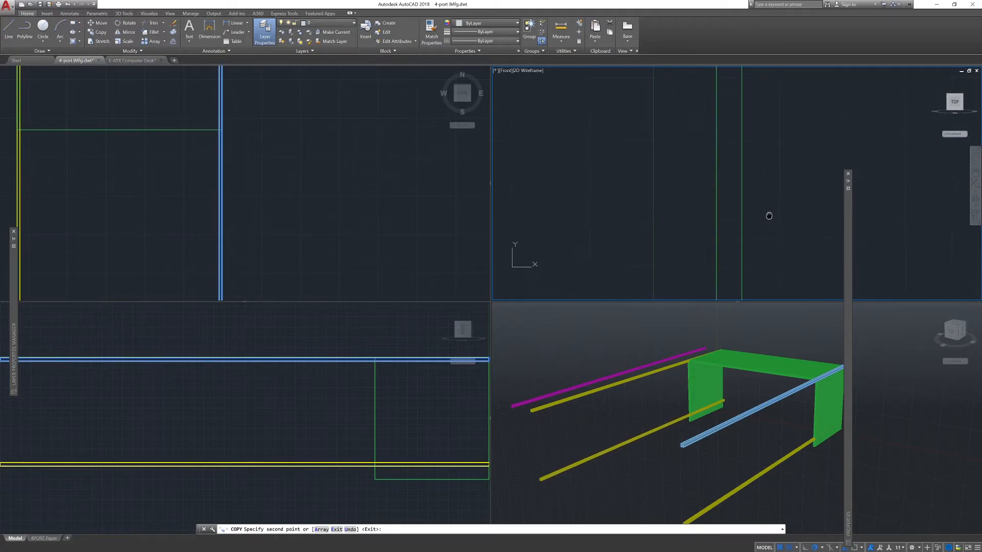
{"action": "middle_click_drag", "start_coordinate": [758, 256], "coordinate": [775, 216]}
{"action": "key", "text": "Escape"}
- Copy the upper-left corner tube straight down inside the left leg, placing it near the leg's lower end
{"action": "scroll", "coordinate": [785, 199], "scroll_direction": "down", "scroll_amount": 3}
{"action": "scroll", "coordinate": [784, 200], "scroll_direction": "down", "scroll_amount": 1}
{"action": "middle_click_drag", "start_coordinate": [786, 153], "coordinate": [781, 209]}
{"action": "scroll", "coordinate": [775, 149], "scroll_direction": "up", "scroll_amount": 4}
{"action": "left_click", "coordinate": [748, 150]}
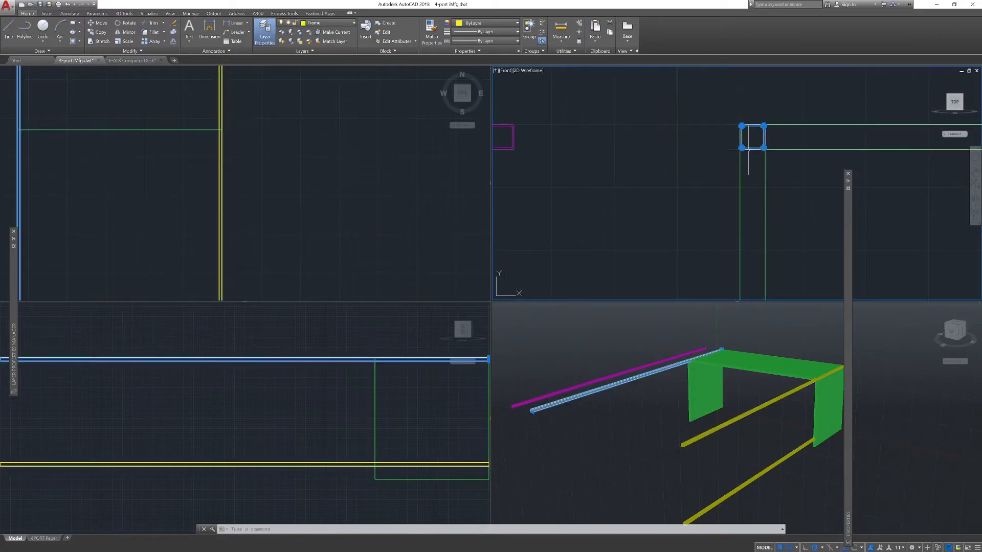
{"action": "key", "text": "Return"}
{"action": "scroll", "coordinate": [750, 149], "scroll_direction": "up", "scroll_amount": 6}
{"action": "scroll", "coordinate": [627, 165], "scroll_direction": "down", "scroll_amount": 3}
{"action": "left_click", "coordinate": [575, 164]}
{"action": "scroll", "coordinate": [574, 169], "scroll_direction": "down", "scroll_amount": 5}
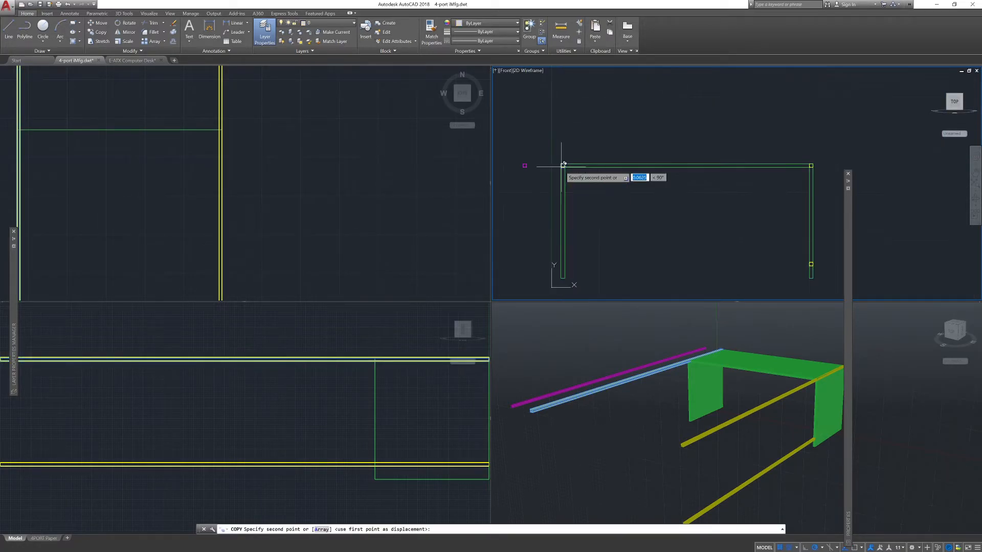
{"action": "middle_click_drag", "start_coordinate": [582, 264], "coordinate": [620, 200]}
{"action": "scroll", "coordinate": [614, 200], "scroll_direction": "up", "scroll_amount": 5}
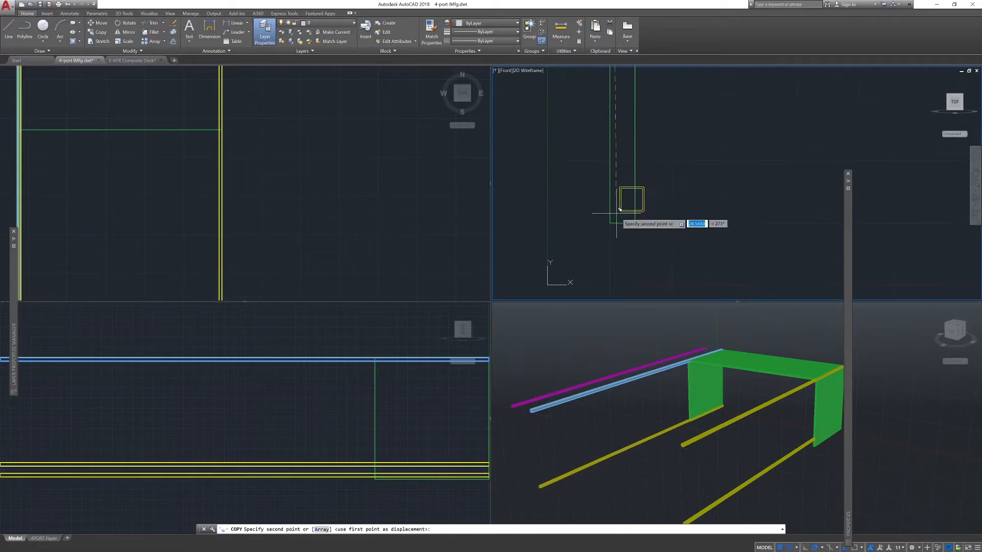
{"action": "left_click", "coordinate": [610, 148]}
{"action": "key", "text": "Escape"}
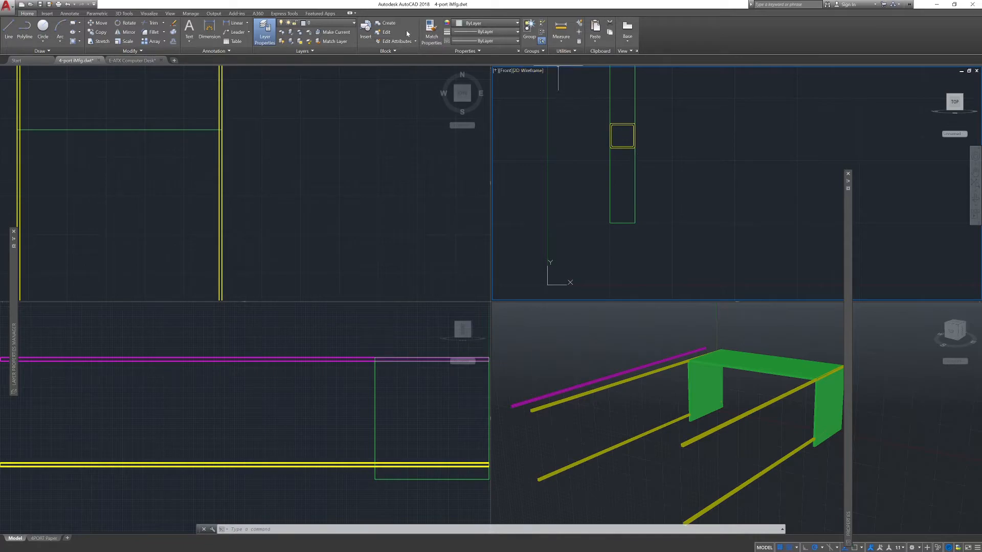
- Measure the distance from the lower-left tube's bottom edge to the leg's lower end with a linear dimension, and delete the dimension
{"action": "left_click", "coordinate": [211, 32]}
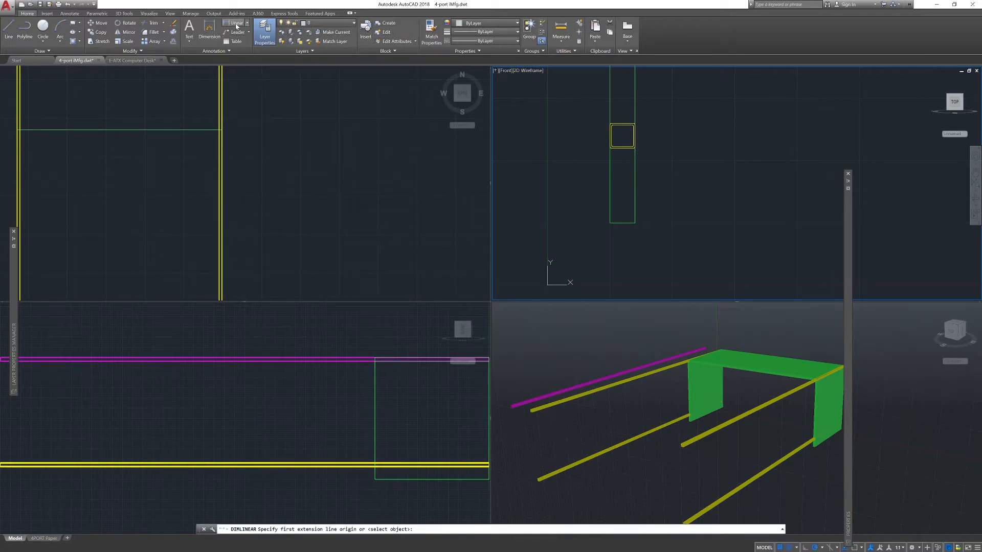
{"action": "scroll", "coordinate": [633, 224], "scroll_direction": "up", "scroll_amount": 3}
{"action": "scroll", "coordinate": [620, 167], "scroll_direction": "down", "scroll_amount": 3}
{"action": "scroll", "coordinate": [629, 170], "scroll_direction": "up", "scroll_amount": 4}
{"action": "left_click", "coordinate": [633, 171]}
{"action": "left_click", "coordinate": [634, 170]}
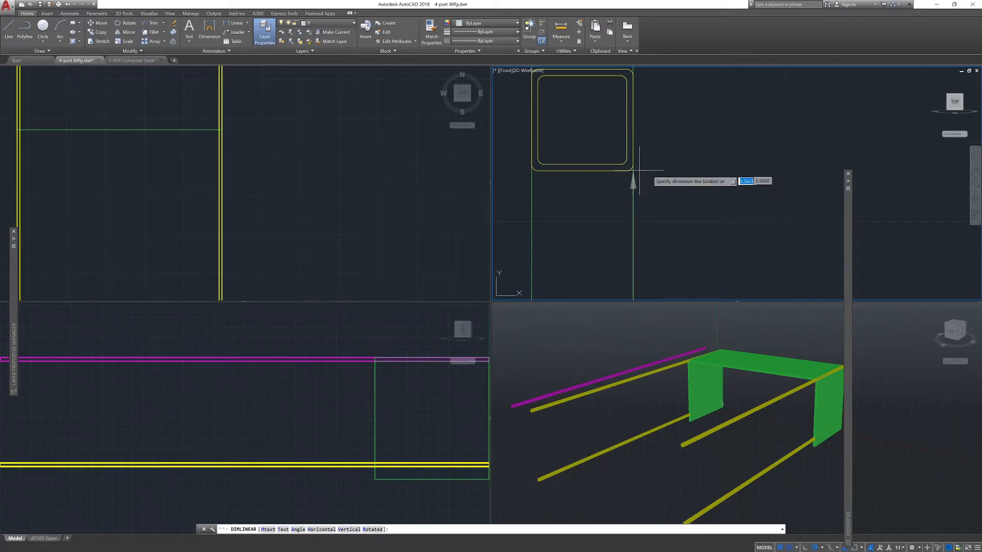
{"action": "left_click", "coordinate": [739, 180]}
{"action": "scroll", "coordinate": [737, 205], "scroll_direction": "down", "scroll_amount": 4}
{"action": "middle_click_drag", "start_coordinate": [756, 220], "coordinate": [758, 188]}
{"action": "left_click", "coordinate": [741, 193]}
{"action": "key", "text": "Delete"}
- Move both lower leg tubes straight up by one tube height, from bottom corner to top corner, in the front view
{"action": "left_click", "coordinate": [716, 162]}
{"action": "scroll", "coordinate": [783, 208], "scroll_direction": "down", "scroll_amount": 3}
{"action": "middle_click_drag", "start_coordinate": [798, 211], "coordinate": [603, 219]}
{"action": "scroll", "coordinate": [723, 209], "scroll_direction": "down", "scroll_amount": 5}
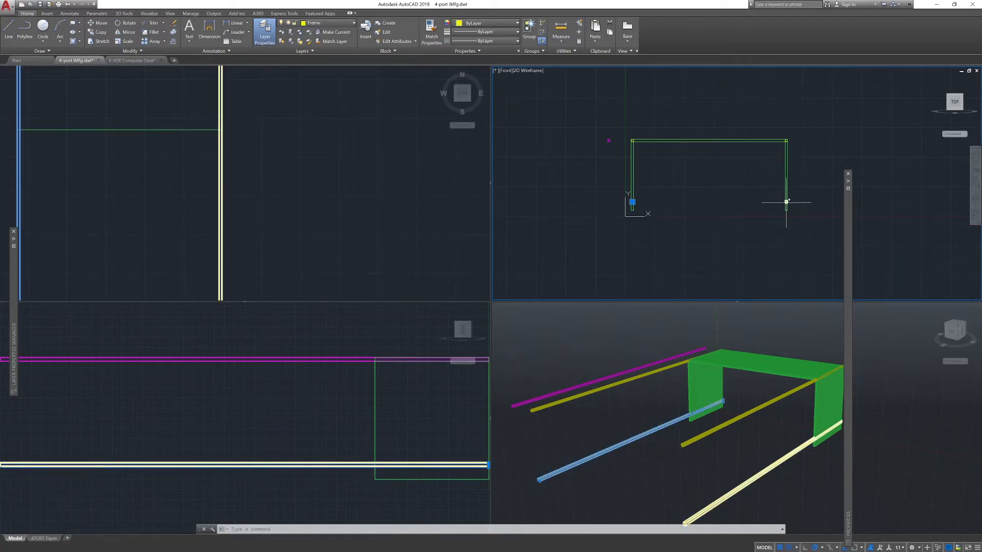
{"action": "left_click", "coordinate": [786, 202]}
{"action": "scroll", "coordinate": [630, 200], "scroll_direction": "up", "scroll_amount": 5}
{"action": "middle_click_drag", "start_coordinate": [627, 191], "coordinate": [646, 175]}
{"action": "scroll", "coordinate": [646, 176], "scroll_direction": "down", "scroll_amount": 3}
{"action": "middle_click_drag", "start_coordinate": [684, 222], "coordinate": [665, 176]}
{"action": "scroll", "coordinate": [679, 201], "scroll_direction": "up", "scroll_amount": 4}
{"action": "middle_click_drag", "start_coordinate": [697, 235], "coordinate": [655, 156]}
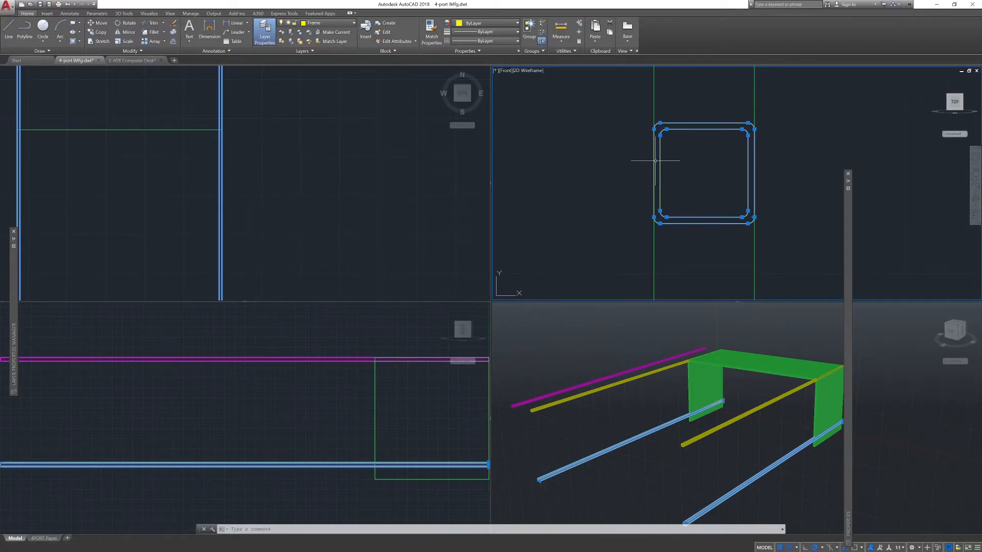
{"action": "type", "text": "mo"}
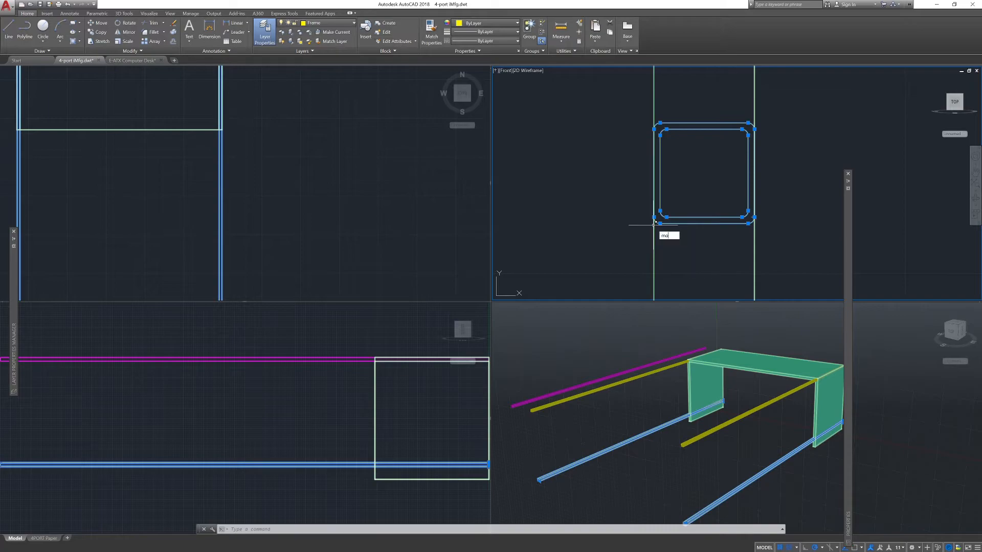
{"action": "type", "text": "ve"}
{"action": "key", "text": "Return"}
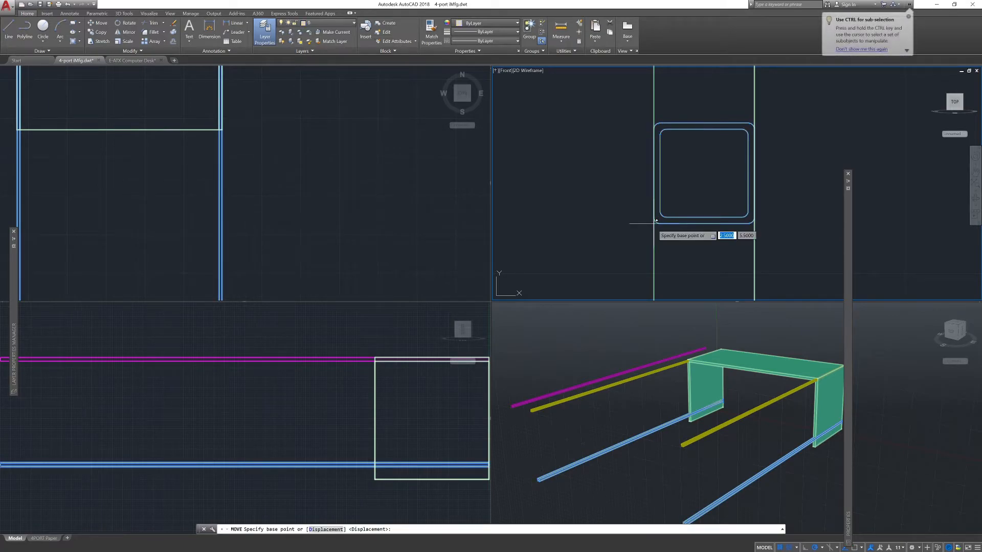
{"action": "left_click", "coordinate": [654, 223]}
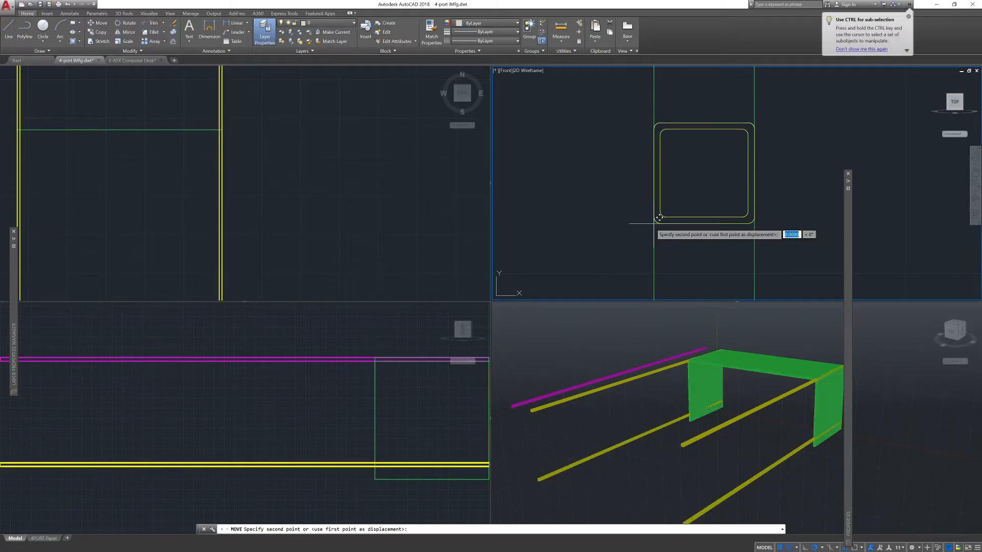
{"action": "left_click", "coordinate": [654, 123]}
{"action": "scroll", "coordinate": [691, 214], "scroll_direction": "down", "scroll_amount": 5}
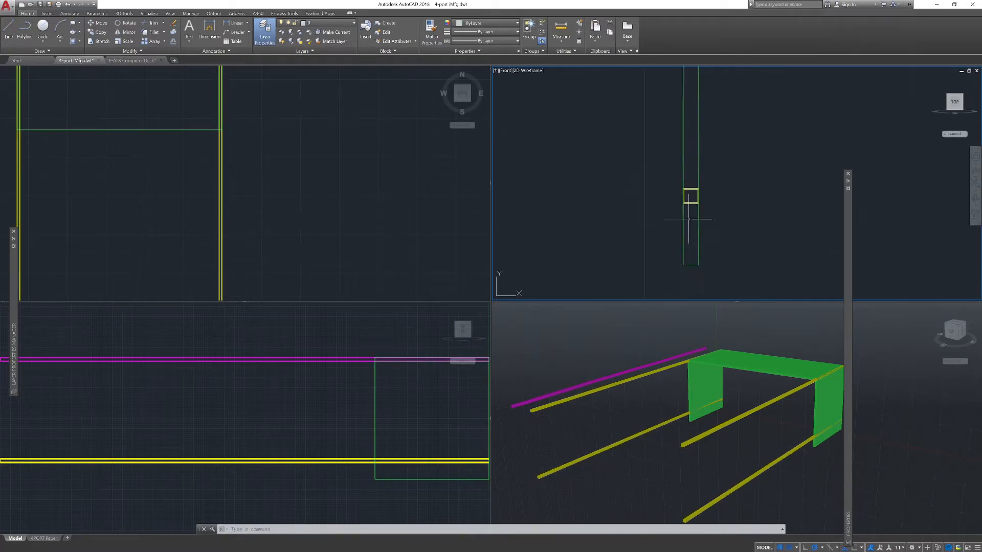
{"action": "middle_click_drag", "start_coordinate": [783, 229], "coordinate": [679, 241]}
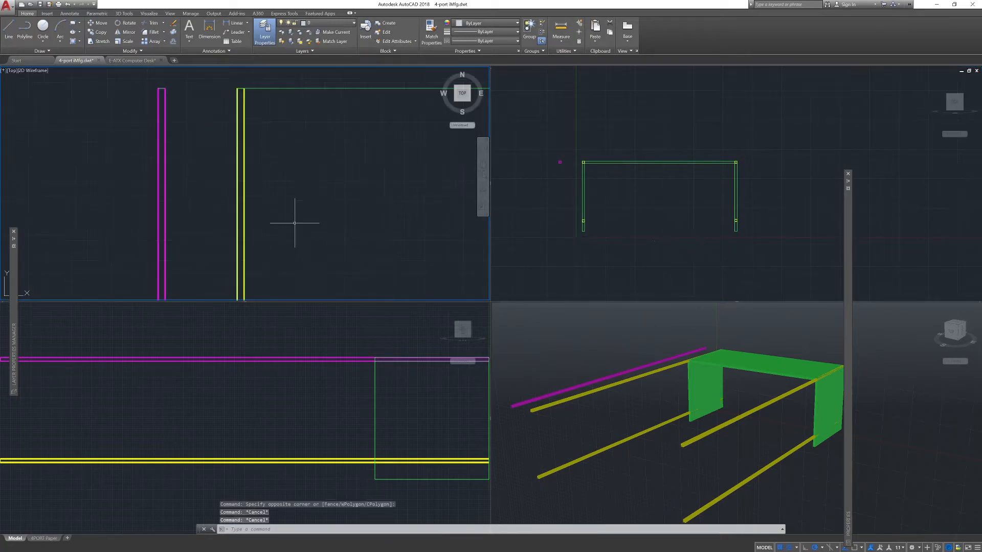
- Try rotating the upper-left corner tube 90 degrees about its rear outer corner in the top view, and undo the rotation
{"action": "middle_click_drag", "start_coordinate": [280, 161], "coordinate": [302, 229]}
{"action": "scroll", "coordinate": [283, 174], "scroll_direction": "up", "scroll_amount": 2}
{"action": "left_click", "coordinate": [658, 186]}
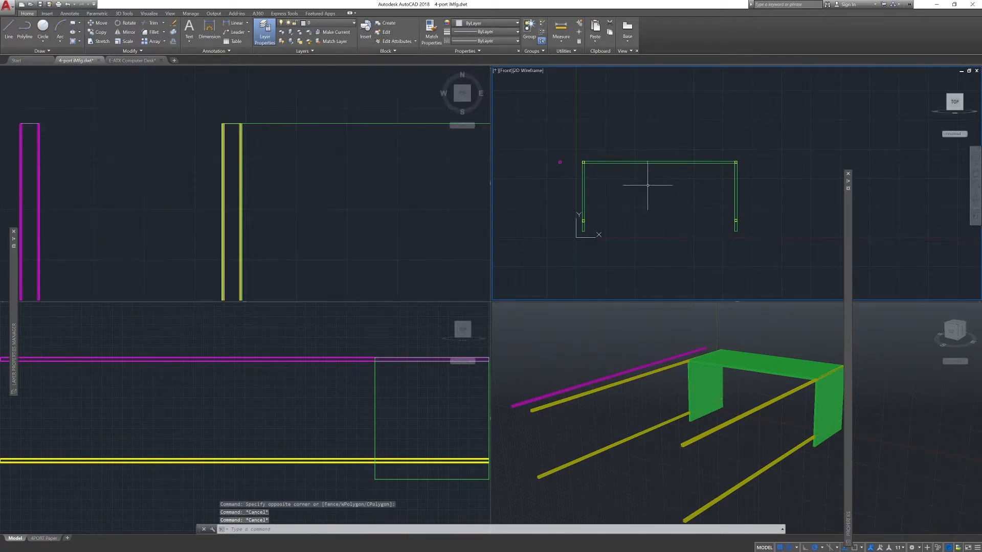
{"action": "left_click", "coordinate": [583, 163]}
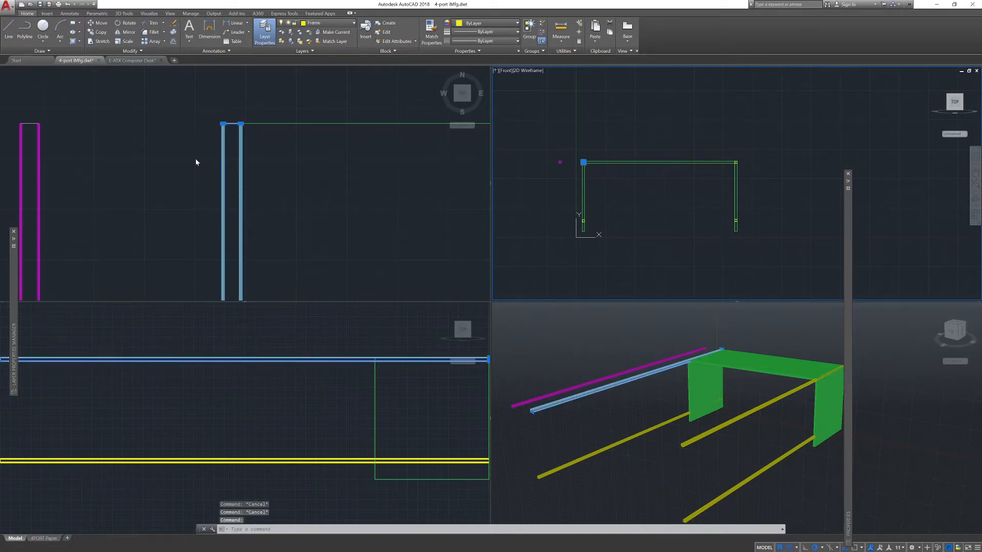
{"action": "left_click", "coordinate": [322, 159]}
{"action": "scroll", "coordinate": [266, 152], "scroll_direction": "up", "scroll_amount": 3}
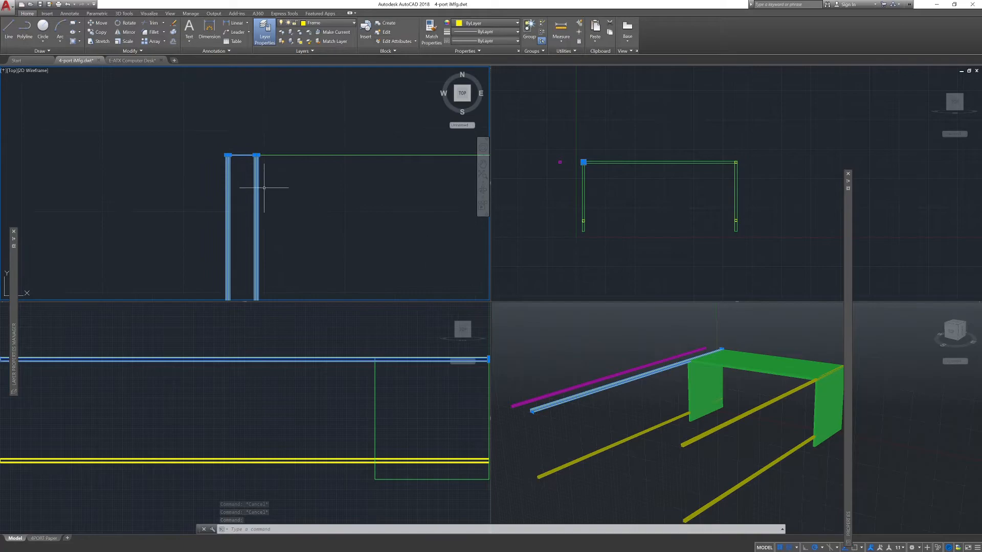
{"action": "scroll", "coordinate": [281, 189], "scroll_direction": "down", "scroll_amount": 4}
{"action": "scroll", "coordinate": [286, 176], "scroll_direction": "down", "scroll_amount": 4}
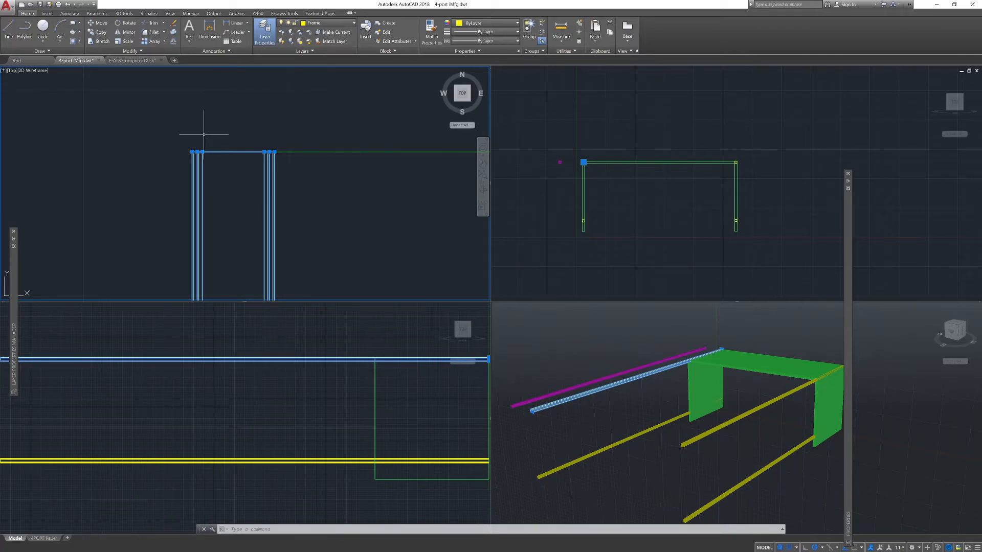
{"action": "key", "text": "Return"}
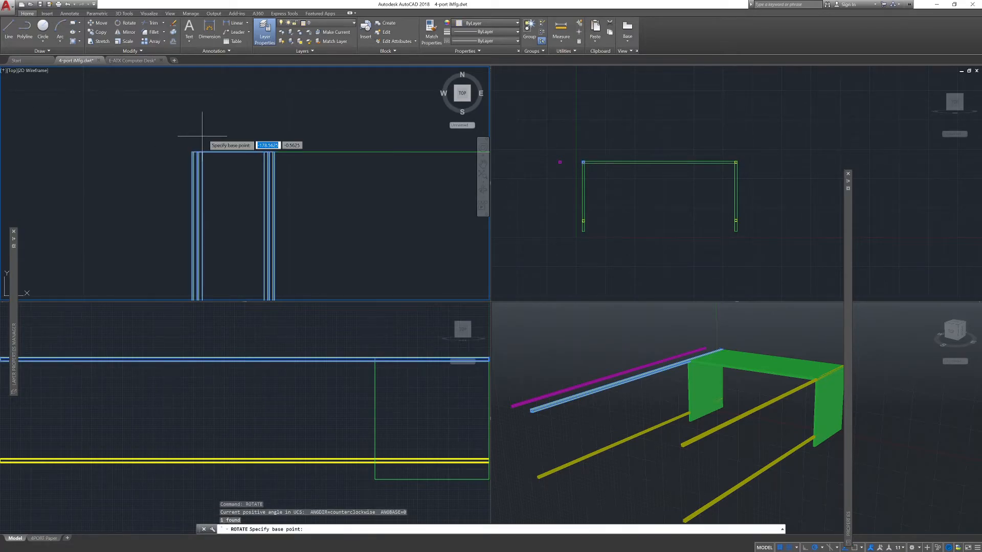
{"action": "left_click", "coordinate": [193, 152]}
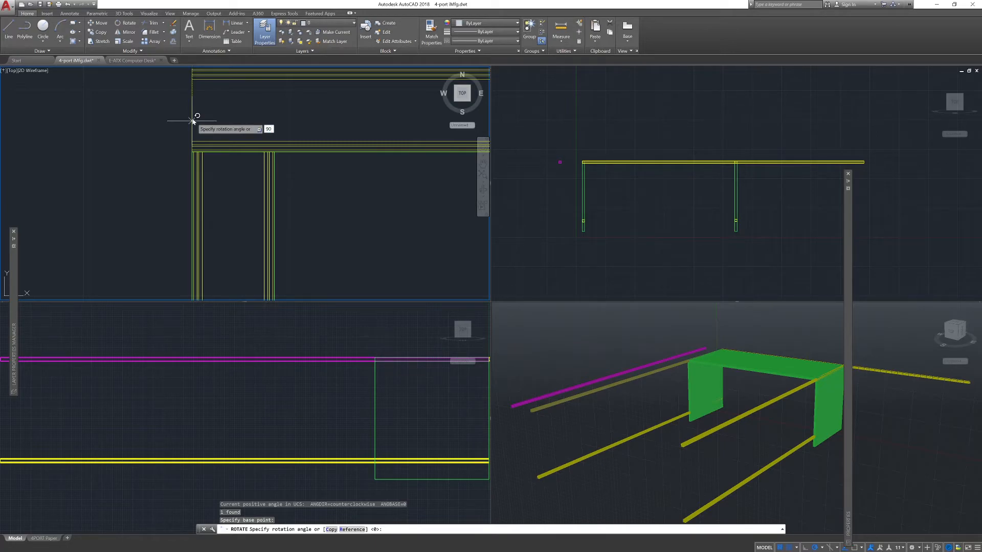
{"action": "key", "text": "Return"}
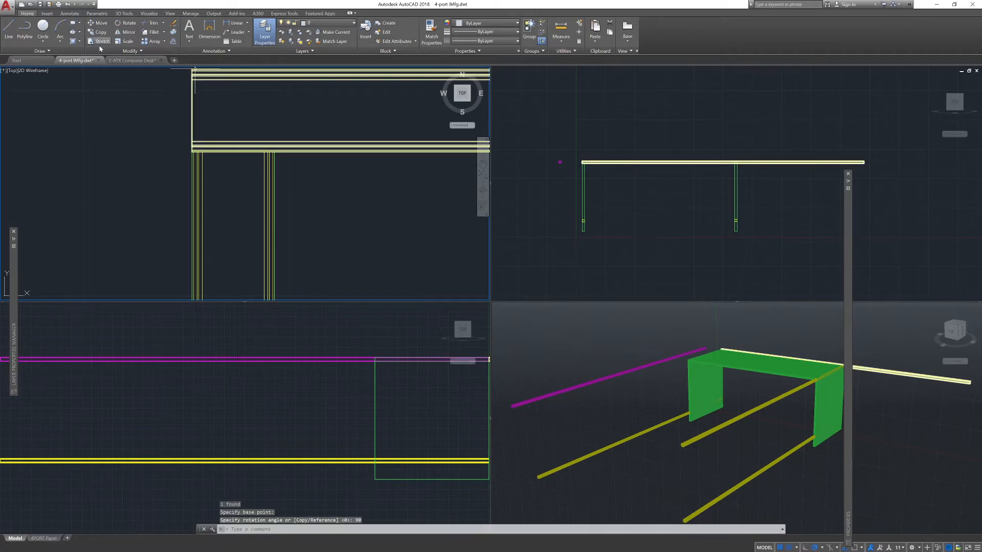
{"action": "left_click", "coordinate": [68, 5]}
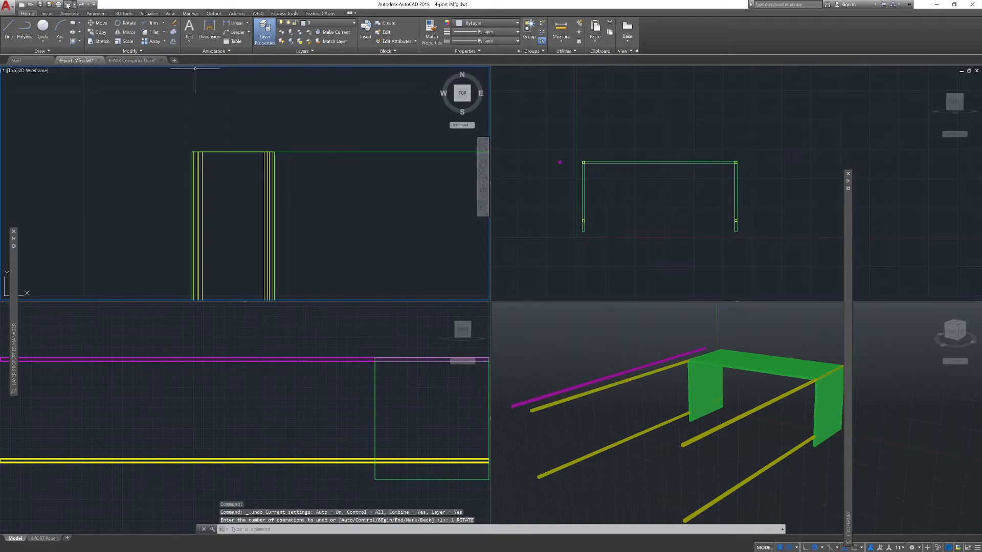
{"action": "left_click", "coordinate": [198, 165]}
{"action": "key", "text": "Escape"}
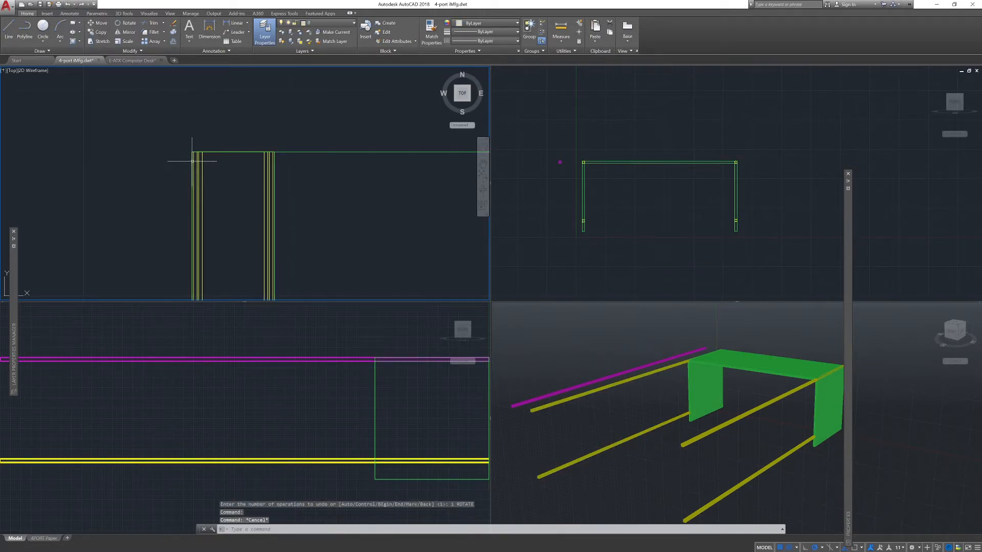
- Copy the lower-left tube 1 inch toward the front at 270 degrees in the top view, starting from its rear outer corner
{"action": "type", "text": "copy"}
{"action": "key", "text": "Return"}
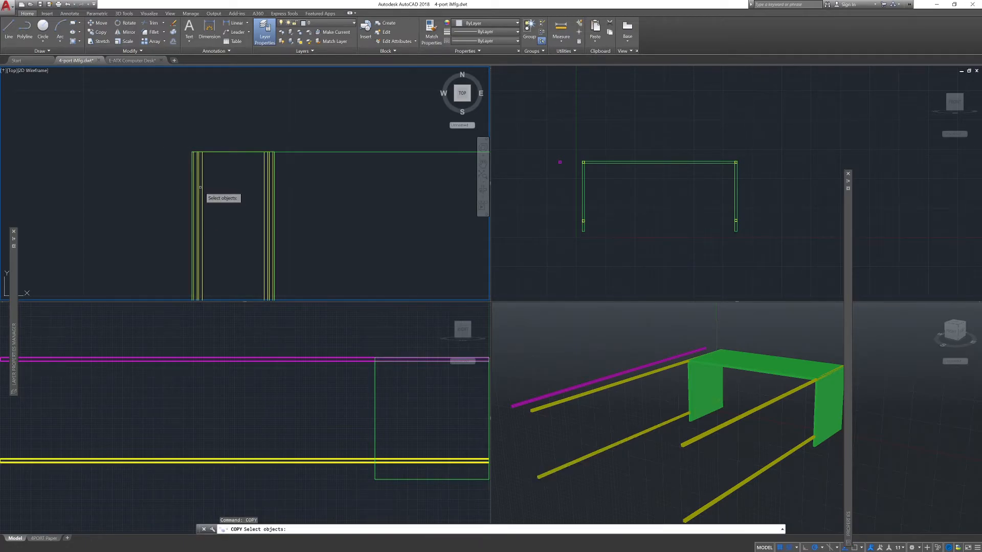
{"action": "left_click", "coordinate": [200, 187]}
{"action": "key", "text": "Return"}
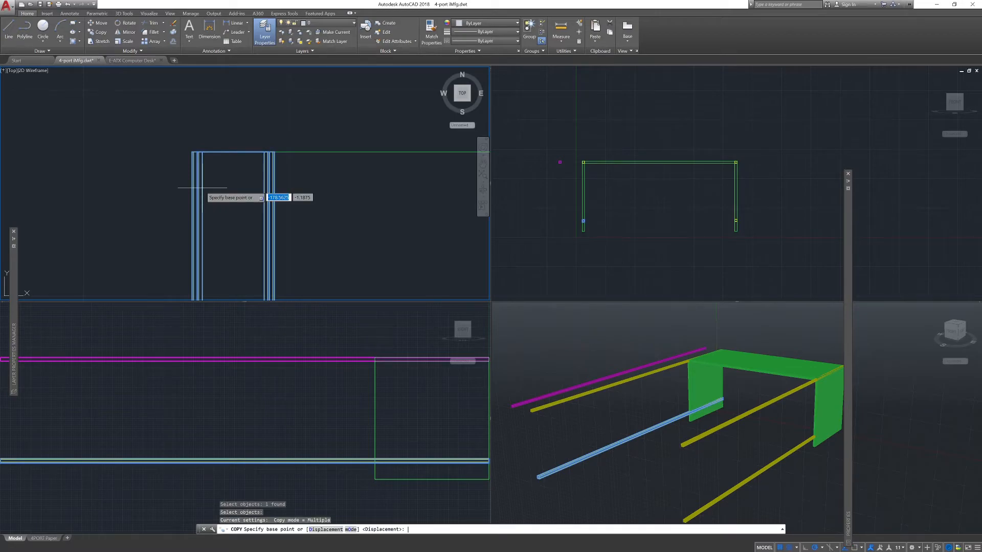
{"action": "scroll", "coordinate": [203, 188], "scroll_direction": "up", "scroll_amount": 3}
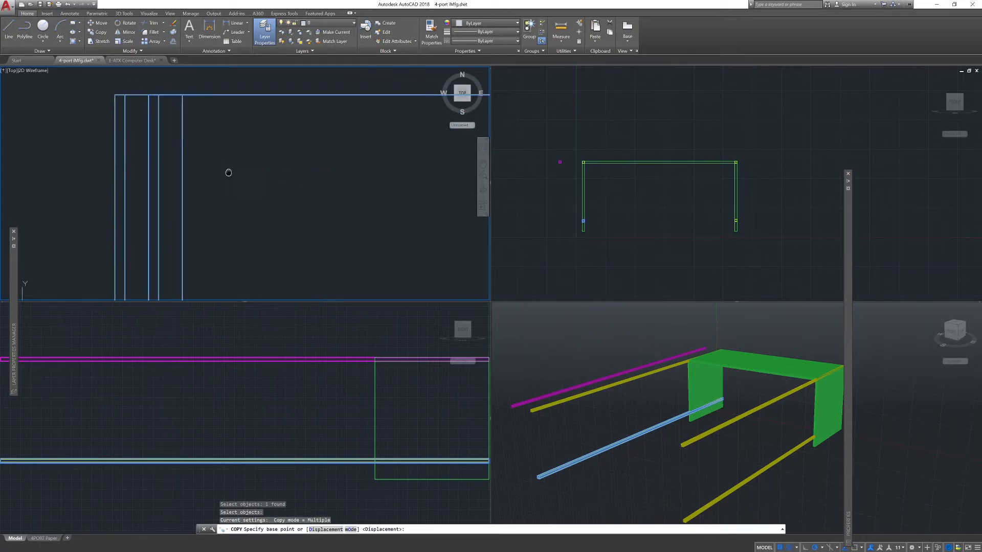
{"action": "left_click", "coordinate": [173, 145]}
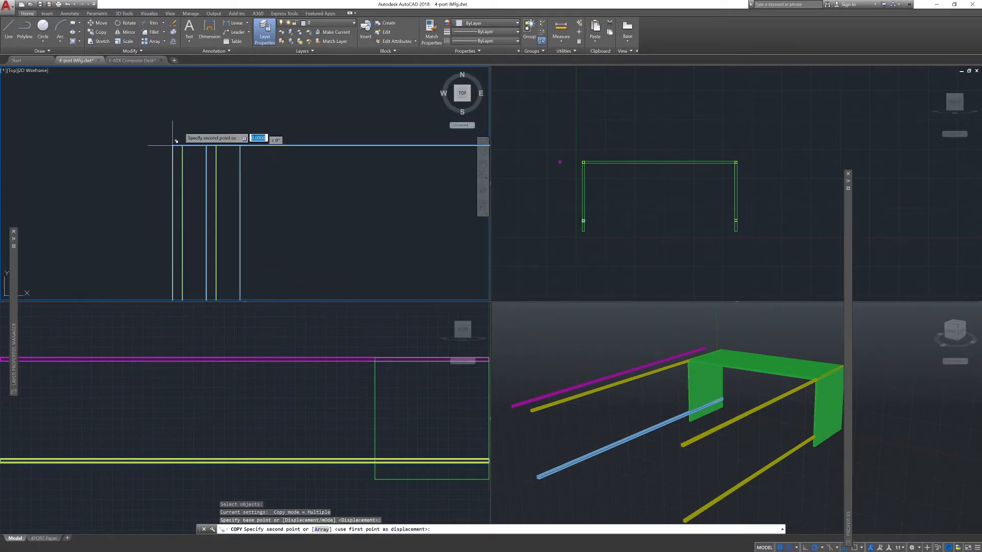
{"action": "scroll", "coordinate": [178, 130], "scroll_direction": "down", "scroll_amount": 2}
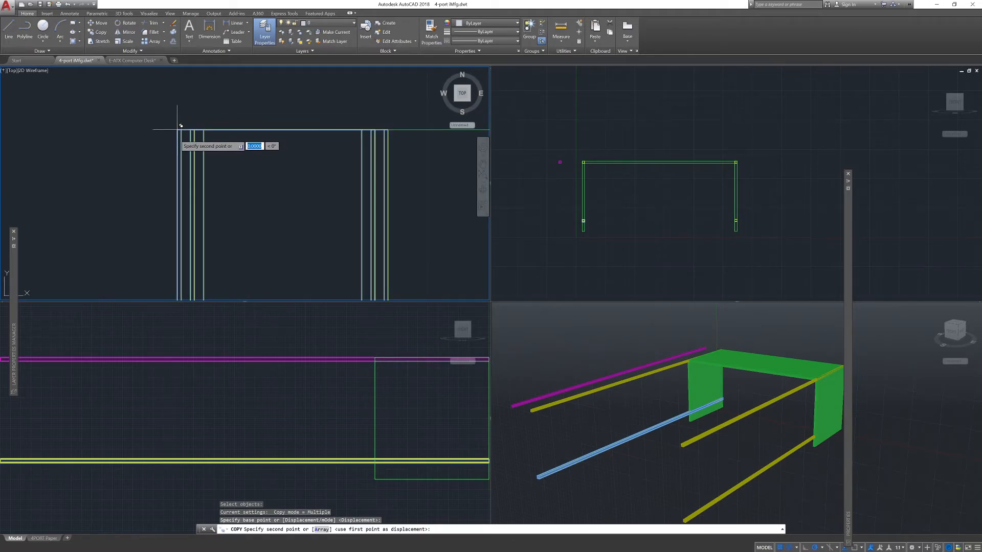
{"action": "scroll", "coordinate": [178, 197], "scroll_direction": "down", "scroll_amount": 2}
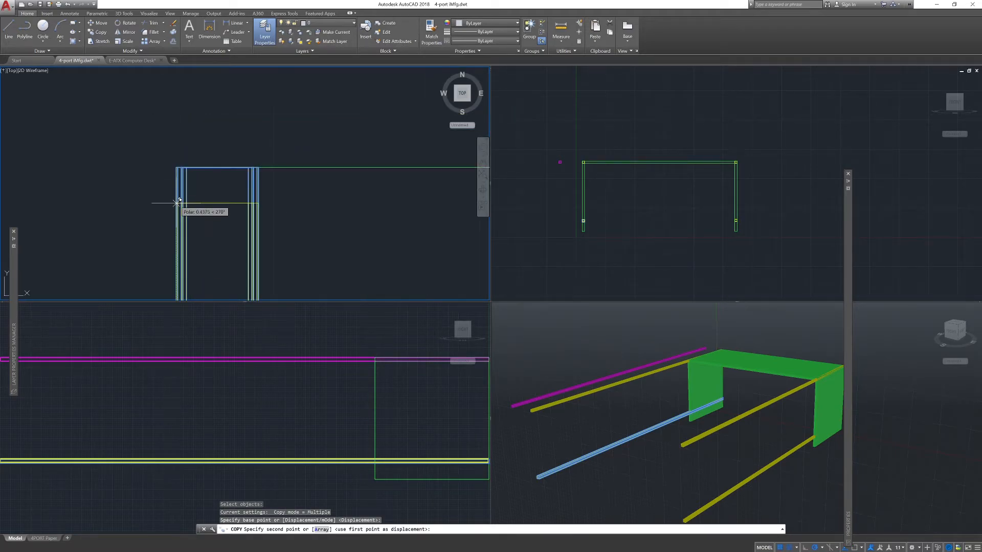
{"action": "middle_click_drag", "start_coordinate": [177, 249], "coordinate": [186, 191]}
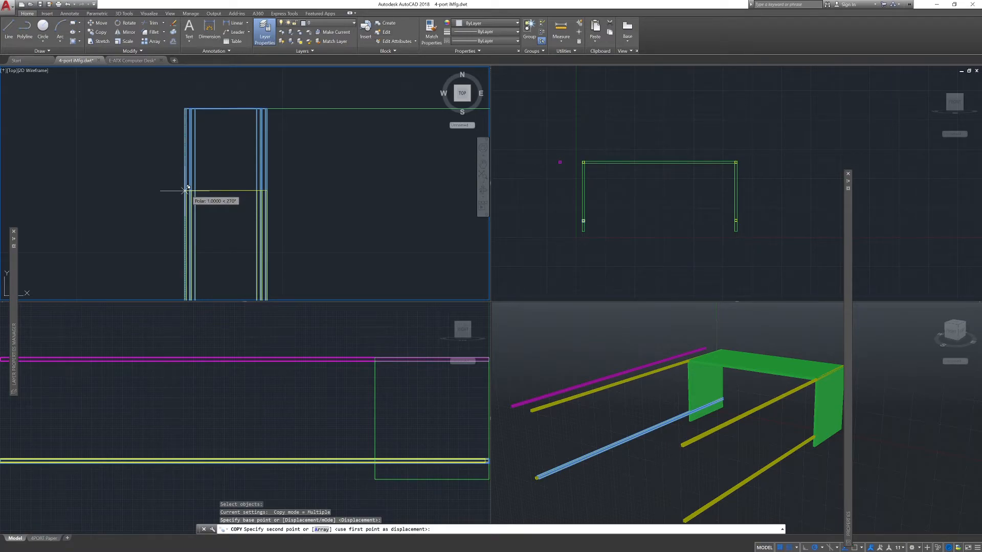
{"action": "left_click", "coordinate": [186, 191]}
{"action": "key", "text": "Escape"}
{"action": "key", "text": "Escape"}
{"action": "key", "text": "Escape"}
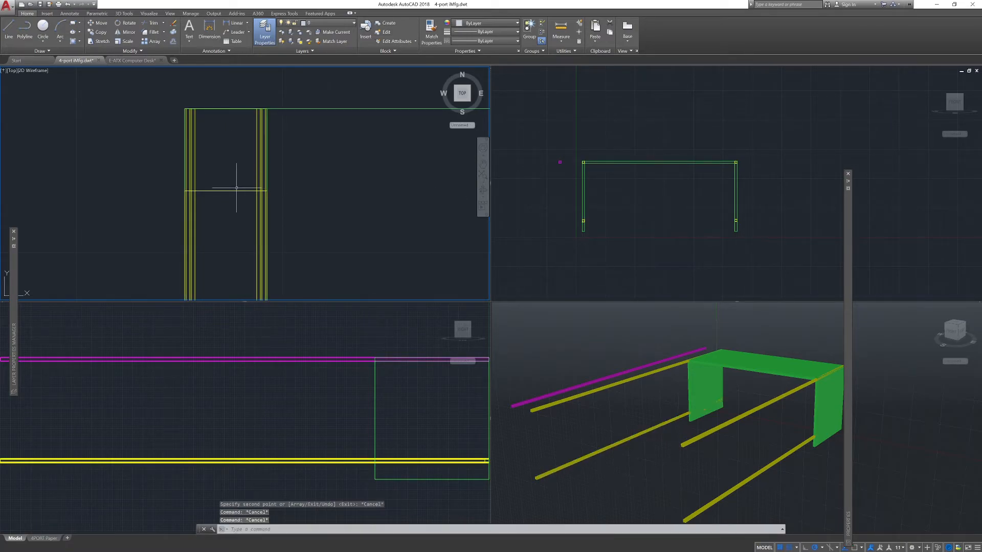
- Rotate the copied tube 90 degrees about its rear outer corner so it runs across the back between the legs
{"action": "left_click", "coordinate": [236, 190]}
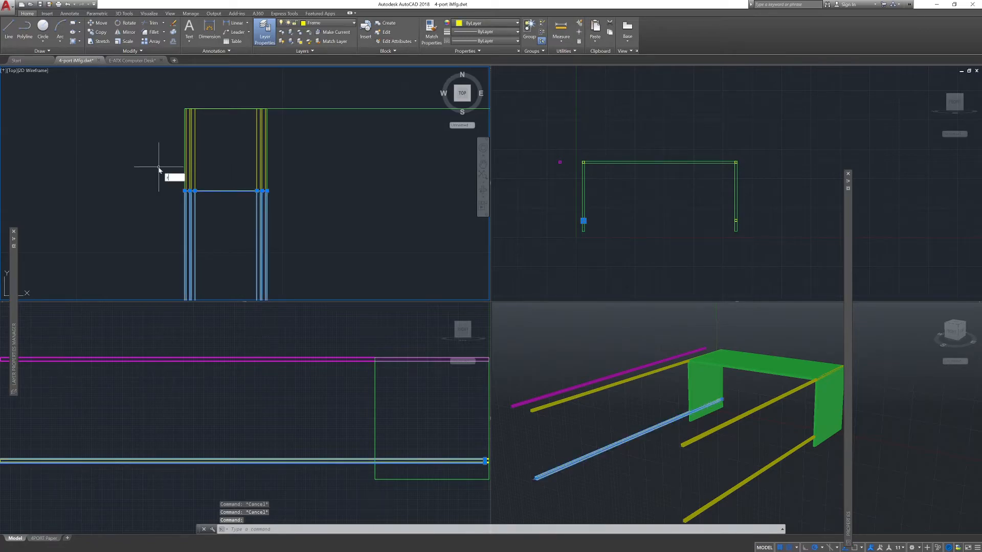
{"action": "type", "text": "ro"}
{"action": "key", "text": "Return"}
{"action": "scroll", "coordinate": [190, 186], "scroll_direction": "up", "scroll_amount": 5}
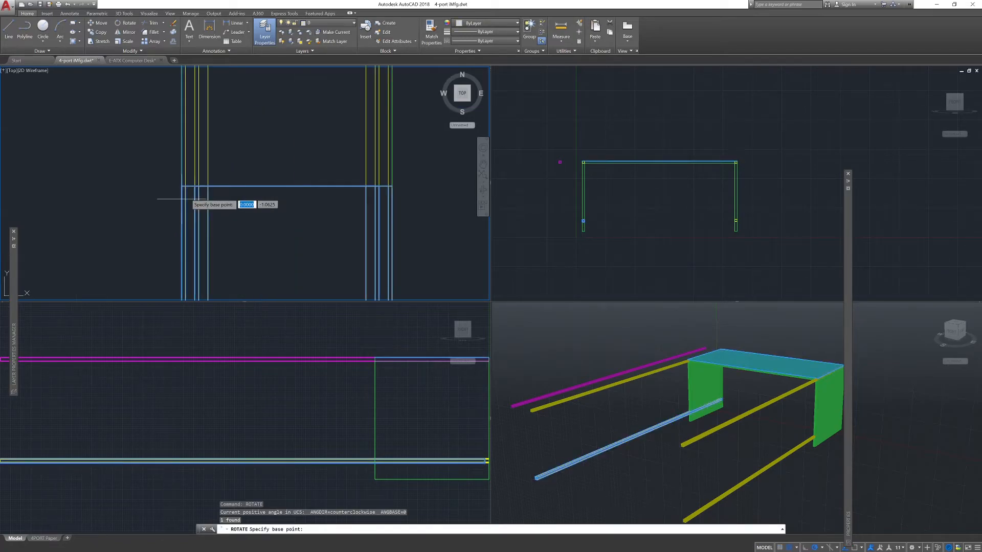
{"action": "left_click", "coordinate": [193, 185]}
{"action": "scroll", "coordinate": [228, 238], "scroll_direction": "down", "scroll_amount": 3}
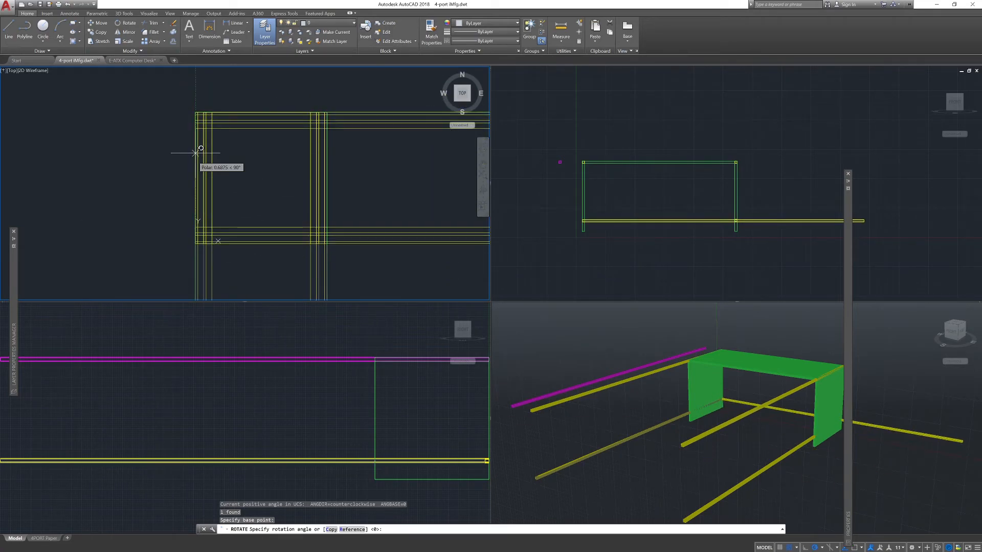
{"action": "key", "text": "Escape"}
{"action": "key", "text": "Escape"}
{"action": "key", "text": "Escape"}
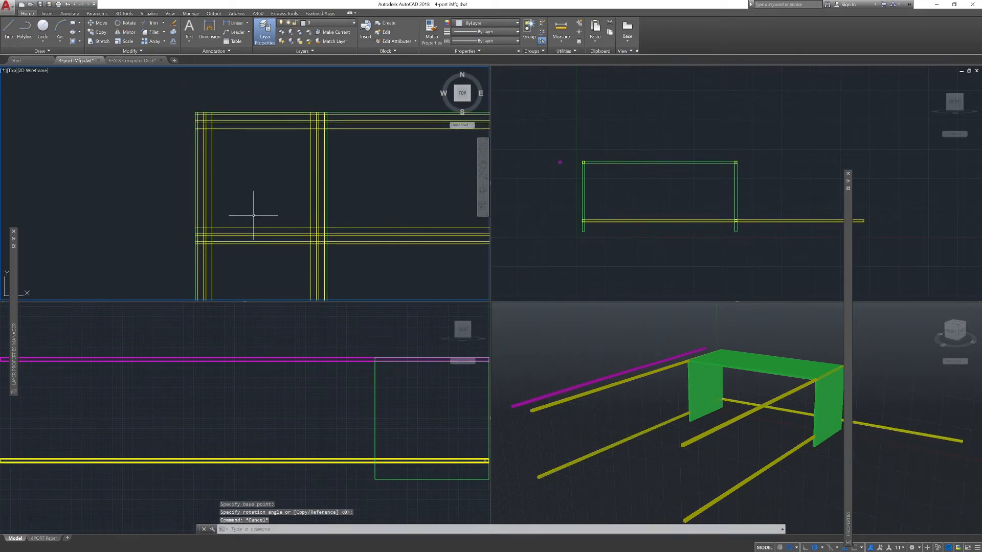
- Examine in the 3D view how the rotated cross tube meets the rear of the left leg
{"action": "scroll", "coordinate": [381, 246], "scroll_direction": "up", "scroll_amount": 3}
{"action": "left_click", "coordinate": [662, 396]}
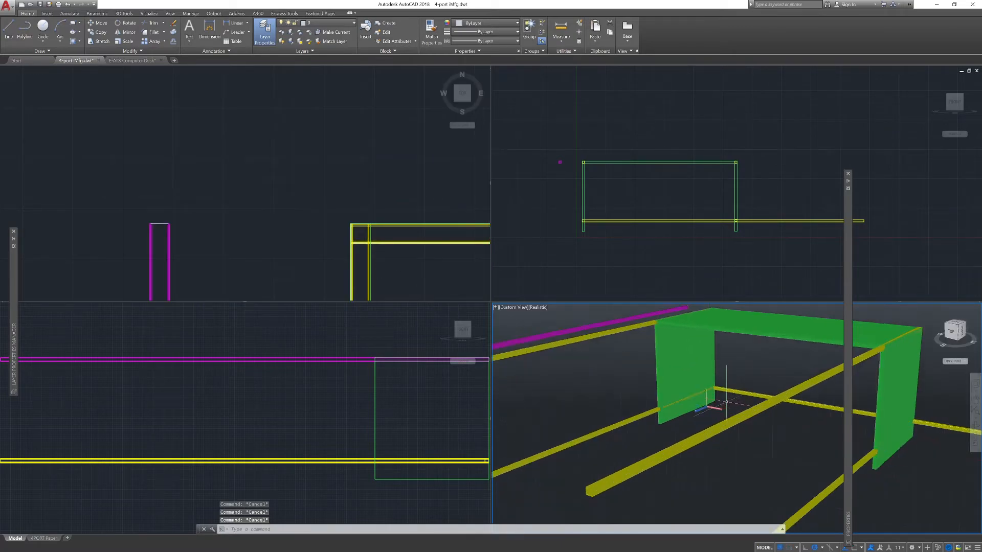
{"action": "scroll", "coordinate": [665, 397], "scroll_direction": "up", "scroll_amount": 6}
{"action": "scroll", "coordinate": [693, 361], "scroll_direction": "up", "scroll_amount": 3}
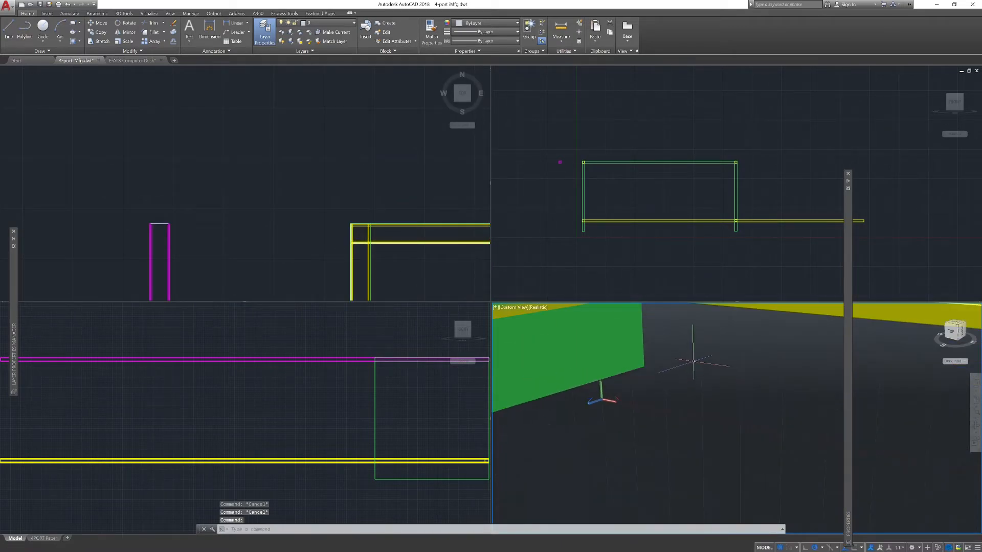
{"action": "scroll", "coordinate": [693, 362], "scroll_direction": "down", "scroll_amount": 2}
{"action": "middle_click_drag", "start_coordinate": [692, 362], "coordinate": [729, 417]}
{"action": "scroll", "coordinate": [732, 419], "scroll_direction": "up", "scroll_amount": 6}
{"action": "scroll", "coordinate": [611, 431], "scroll_direction": "down", "scroll_amount": 5}
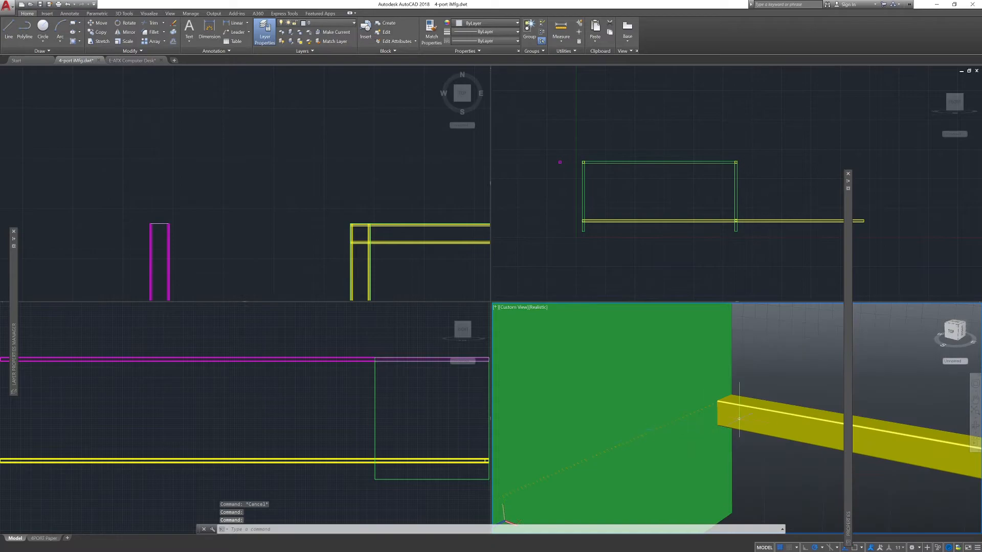
{"action": "left_click", "coordinate": [739, 420]}
{"action": "key", "text": "Escape"}
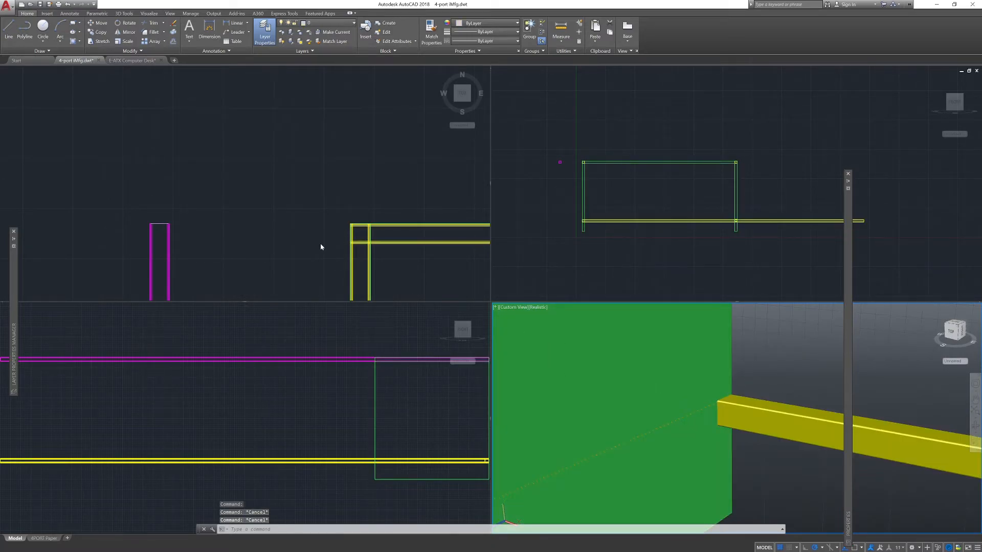
{"action": "scroll", "coordinate": [684, 384], "scroll_direction": "down", "scroll_amount": 5}
{"action": "middle_click_drag", "start_coordinate": [717, 427], "coordinate": [660, 405]}
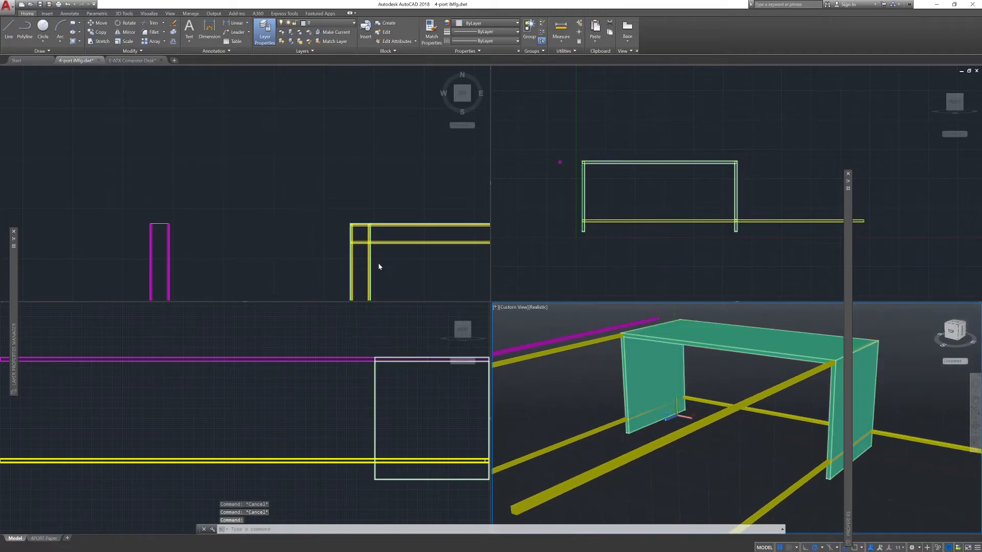
- Copy the rear cross tube 27 inches at 270 degrees in the top view, from its rear left corner, to the desk's front edge
{"action": "middle_click_drag", "start_coordinate": [758, 409], "coordinate": [819, 414], "text": "shift"}
{"action": "left_click", "coordinate": [416, 274]}
{"action": "scroll", "coordinate": [416, 281], "scroll_direction": "down", "scroll_amount": 5}
{"action": "middle_click_drag", "start_coordinate": [416, 280], "coordinate": [323, 159]}
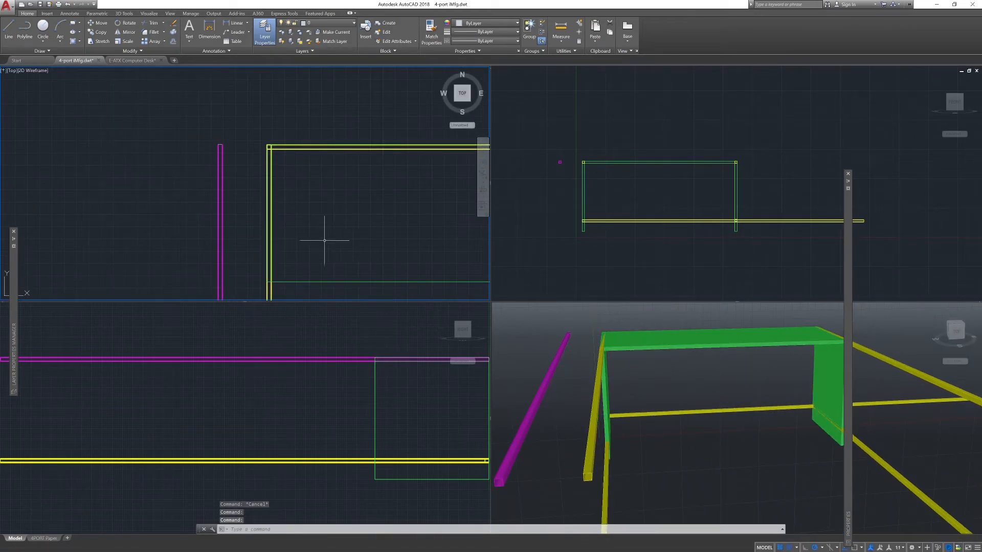
{"action": "scroll", "coordinate": [317, 240], "scroll_direction": "down", "scroll_amount": 2}
{"action": "middle_click_drag", "start_coordinate": [317, 241], "coordinate": [326, 150]}
{"action": "middle_click_drag", "start_coordinate": [378, 169], "coordinate": [297, 221]}
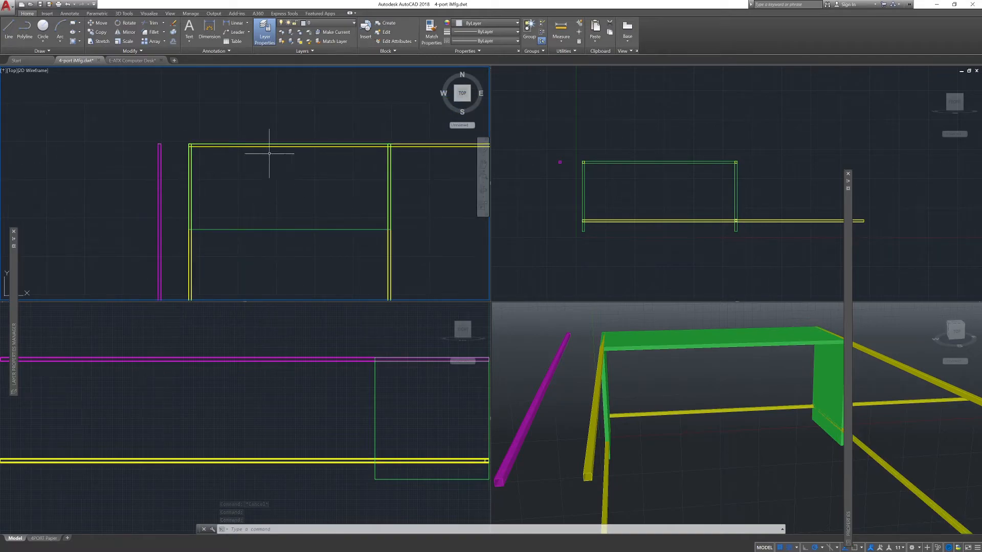
{"action": "left_click", "coordinate": [255, 146]}
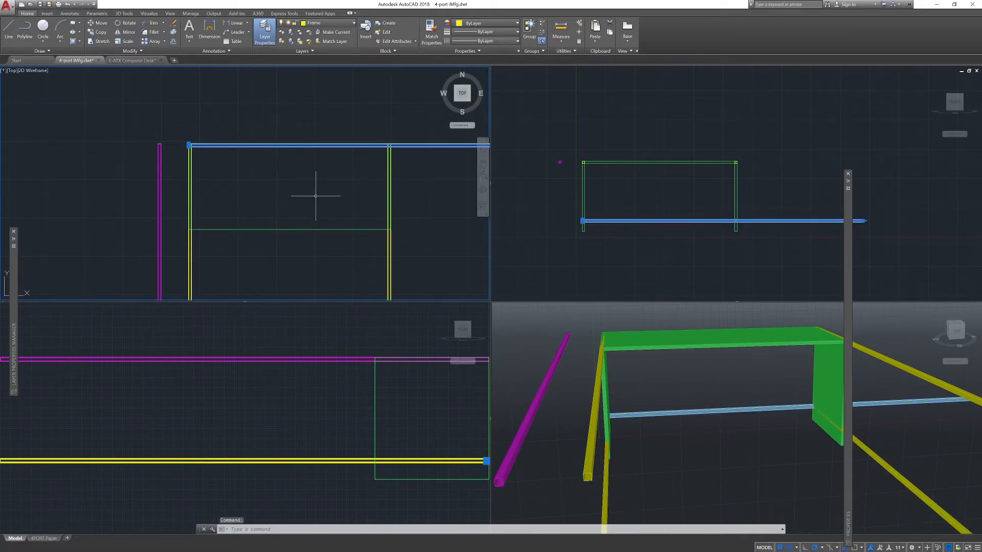
{"action": "type", "text": "y"}
{"action": "key", "text": "Return"}
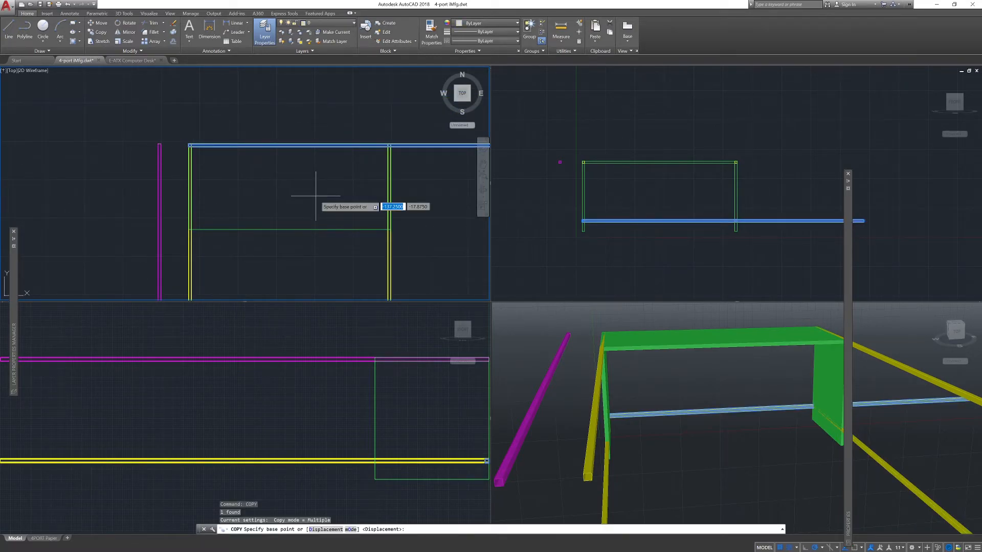
{"action": "scroll", "coordinate": [179, 144], "scroll_direction": "up", "scroll_amount": 4}
{"action": "middle_click_drag", "start_coordinate": [213, 146], "coordinate": [285, 189]}
{"action": "scroll", "coordinate": [245, 214], "scroll_direction": "up", "scroll_amount": 6}
{"action": "left_click", "coordinate": [243, 173]}
{"action": "scroll", "coordinate": [250, 259], "scroll_direction": "down", "scroll_amount": 6}
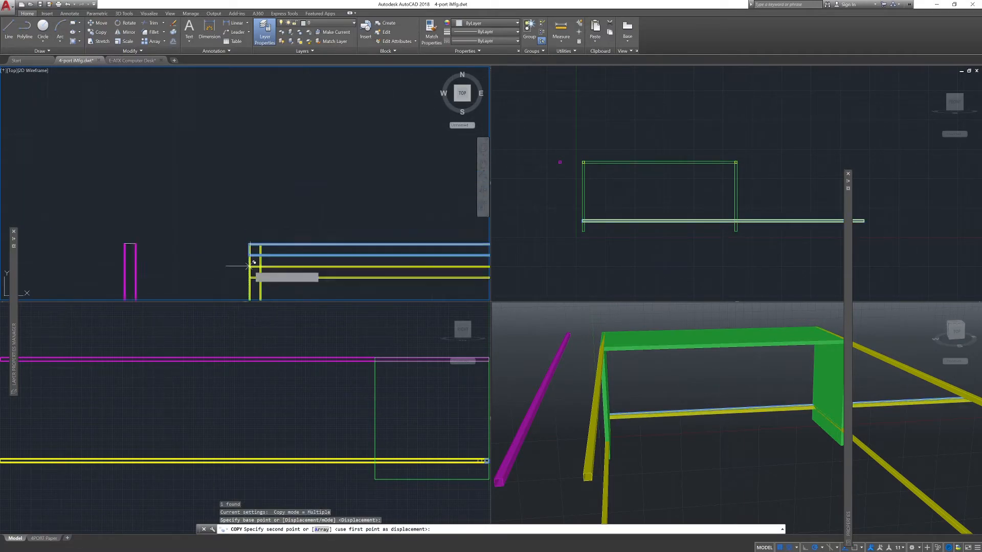
{"action": "middle_click_drag", "start_coordinate": [302, 253], "coordinate": [310, 132]}
{"action": "scroll", "coordinate": [261, 247], "scroll_direction": "up", "scroll_amount": 4}
{"action": "middle_click_drag", "start_coordinate": [261, 247], "coordinate": [300, 160]}
{"action": "scroll", "coordinate": [270, 172], "scroll_direction": "up", "scroll_amount": 4}
{"action": "middle_click_drag", "start_coordinate": [296, 196], "coordinate": [256, 103]}
{"action": "scroll", "coordinate": [217, 119], "scroll_direction": "down", "scroll_amount": 4}
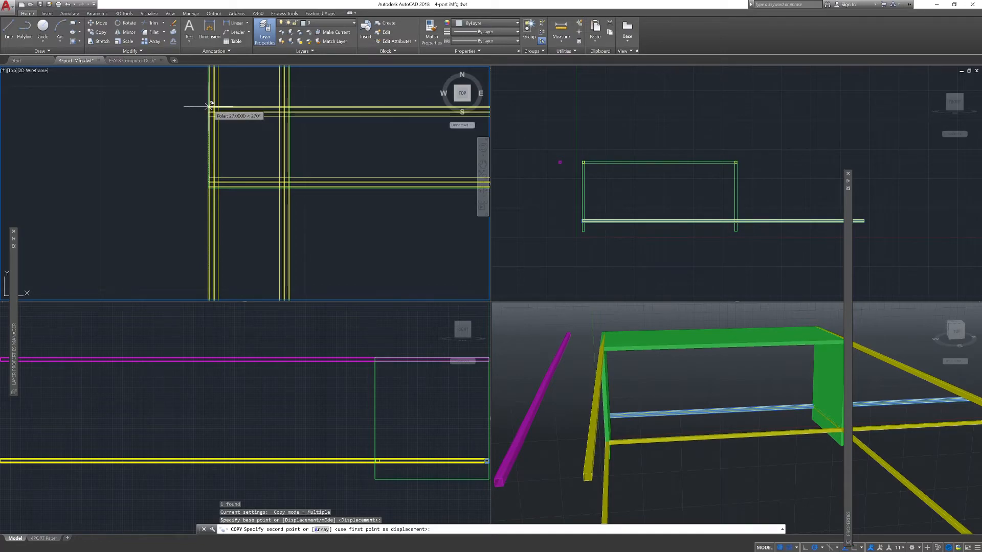
{"action": "key", "text": "Escape"}
{"action": "key", "text": "Escape"}
{"action": "key", "text": "Escape"}
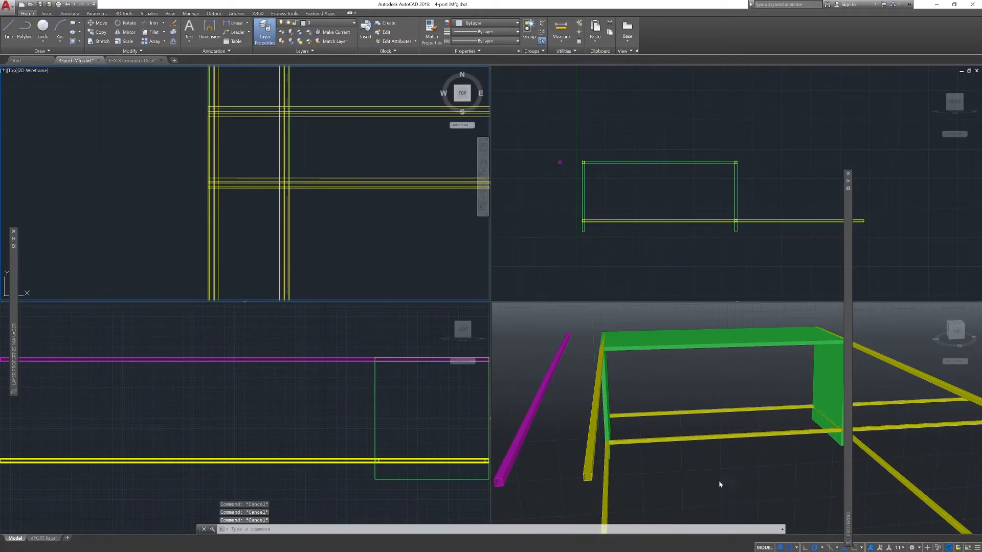
{"action": "middle_click_drag", "start_coordinate": [777, 461], "coordinate": [592, 368], "text": "shift"}
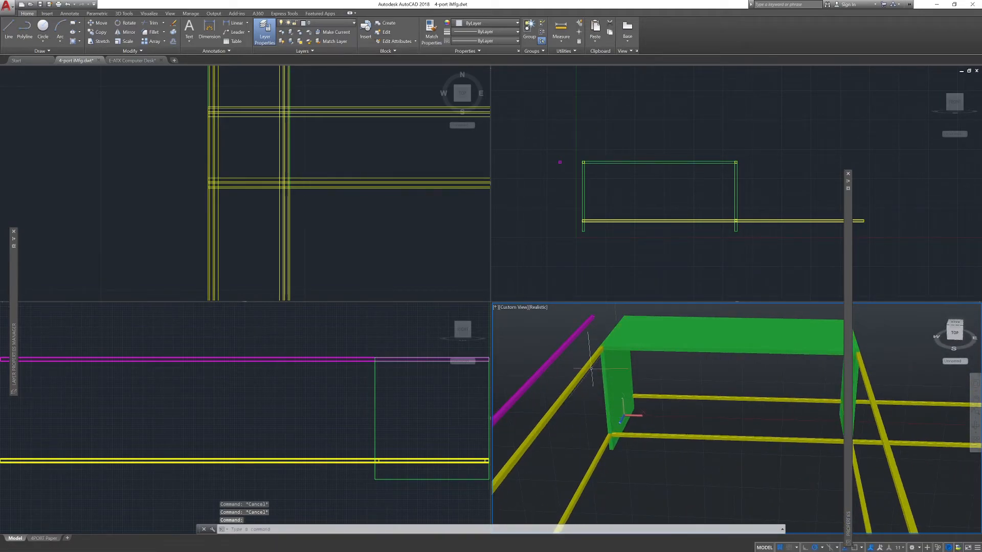
- Slice the rear cross tube along the desk's right outer edge in the top view, keeping the part between the legs
{"action": "left_click", "coordinate": [358, 241]}
{"action": "scroll", "coordinate": [360, 240], "scroll_direction": "down", "scroll_amount": 3}
{"action": "scroll", "coordinate": [423, 274], "scroll_direction": "down", "scroll_amount": 1}
{"action": "middle_click_drag", "start_coordinate": [423, 274], "coordinate": [296, 252]}
{"action": "scroll", "coordinate": [335, 230], "scroll_direction": "down", "scroll_amount": 1}
{"action": "scroll", "coordinate": [405, 256], "scroll_direction": "down", "scroll_amount": 3}
{"action": "middle_click_drag", "start_coordinate": [405, 256], "coordinate": [325, 245]}
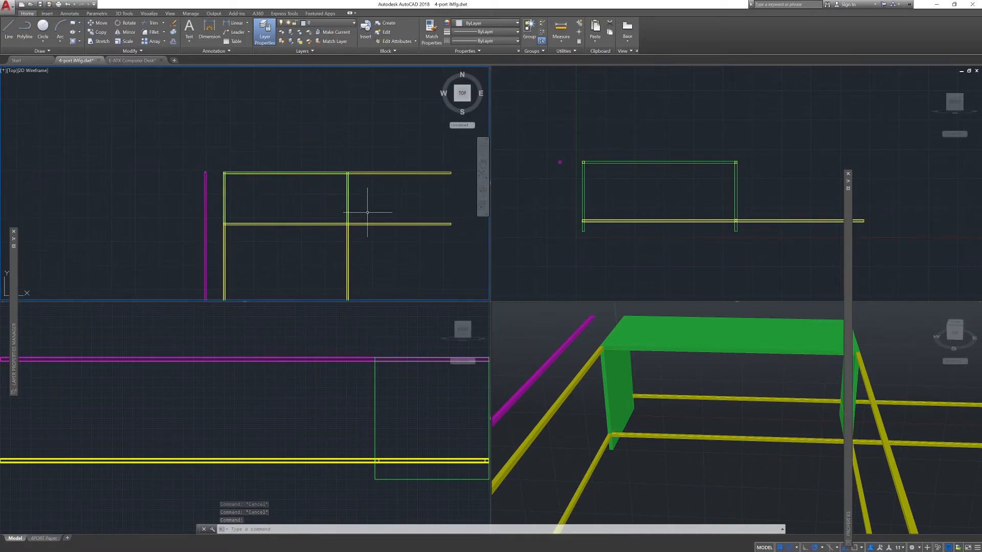
{"action": "scroll", "coordinate": [366, 207], "scroll_direction": "up", "scroll_amount": 2}
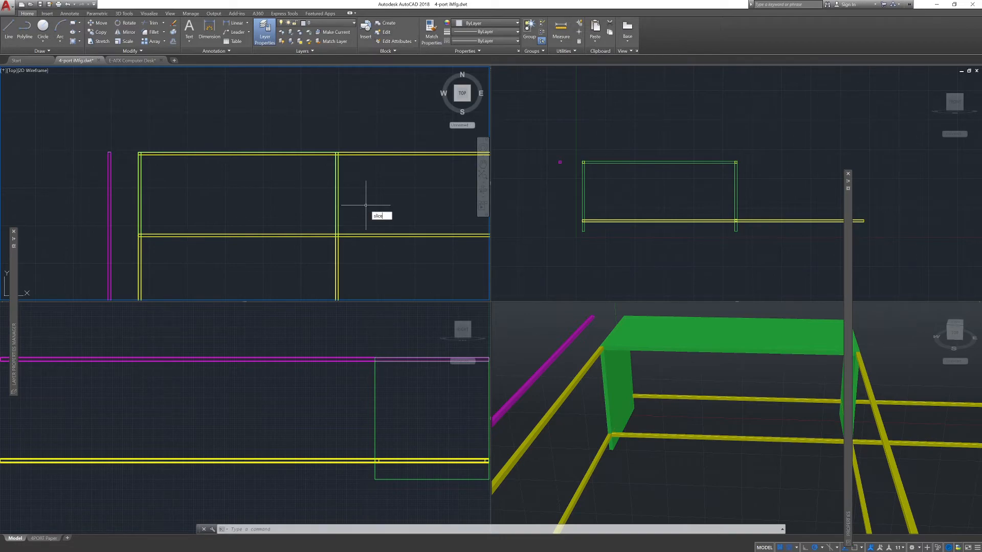
{"action": "key", "text": "Return"}
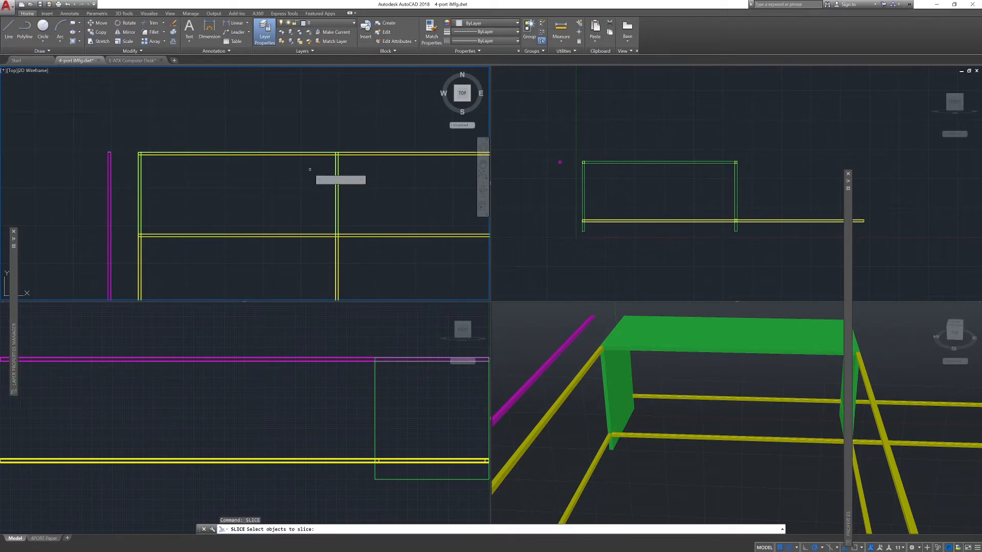
{"action": "left_click", "coordinate": [372, 155]}
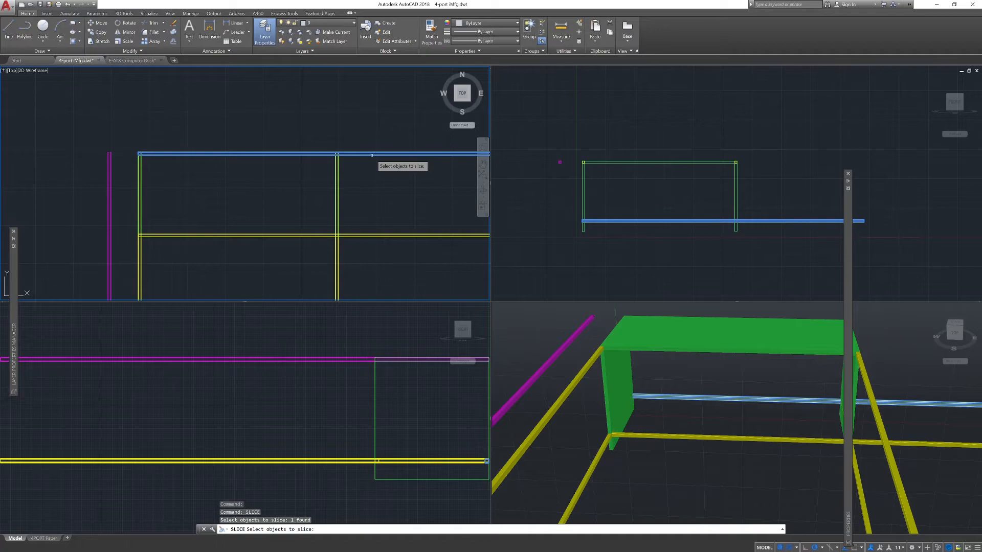
{"action": "key", "text": "Return"}
{"action": "scroll", "coordinate": [336, 152], "scroll_direction": "up", "scroll_amount": 3}
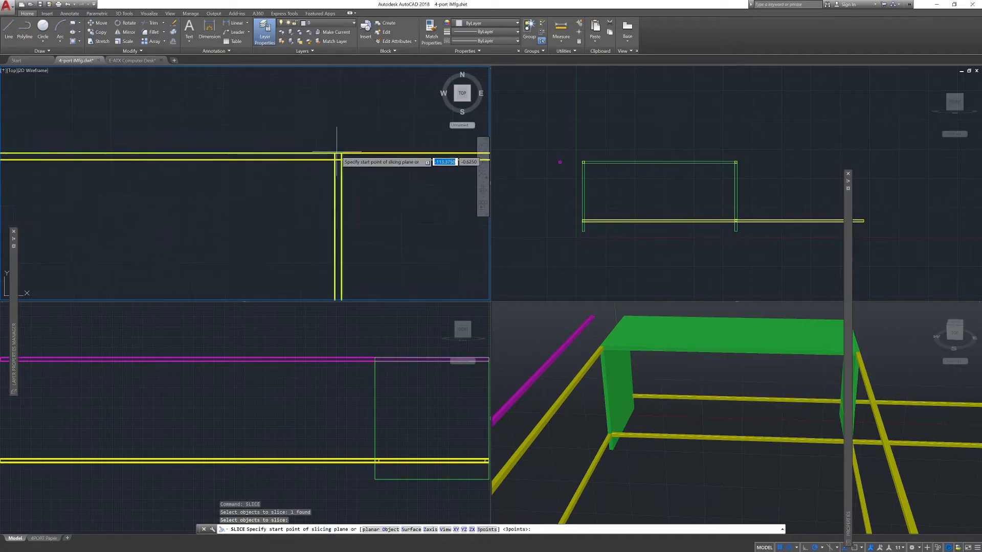
{"action": "scroll", "coordinate": [344, 151], "scroll_direction": "up", "scroll_amount": 5}
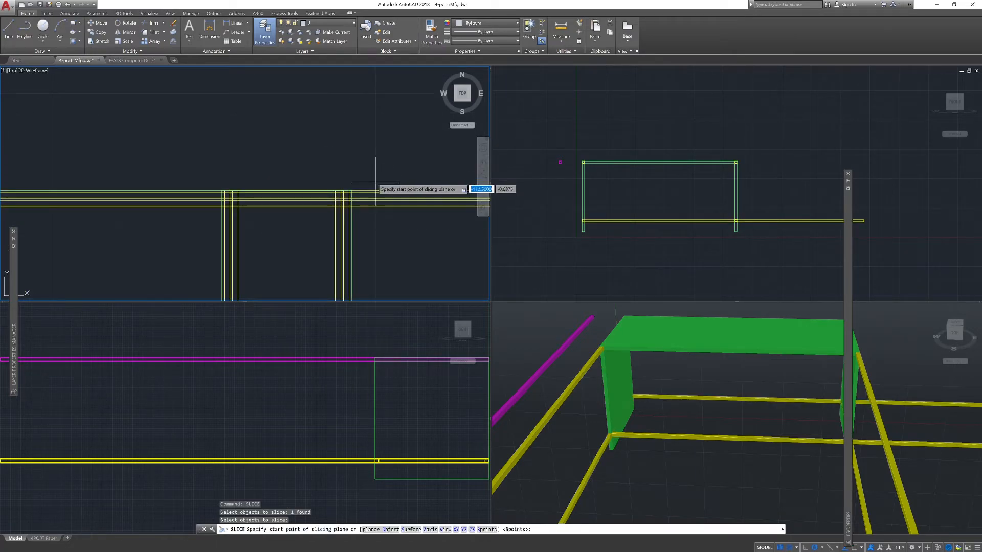
{"action": "left_click", "coordinate": [351, 166]}
{"action": "scroll", "coordinate": [351, 202], "scroll_direction": "down", "scroll_amount": 4}
{"action": "middle_click_drag", "start_coordinate": [366, 249], "coordinate": [370, 190]}
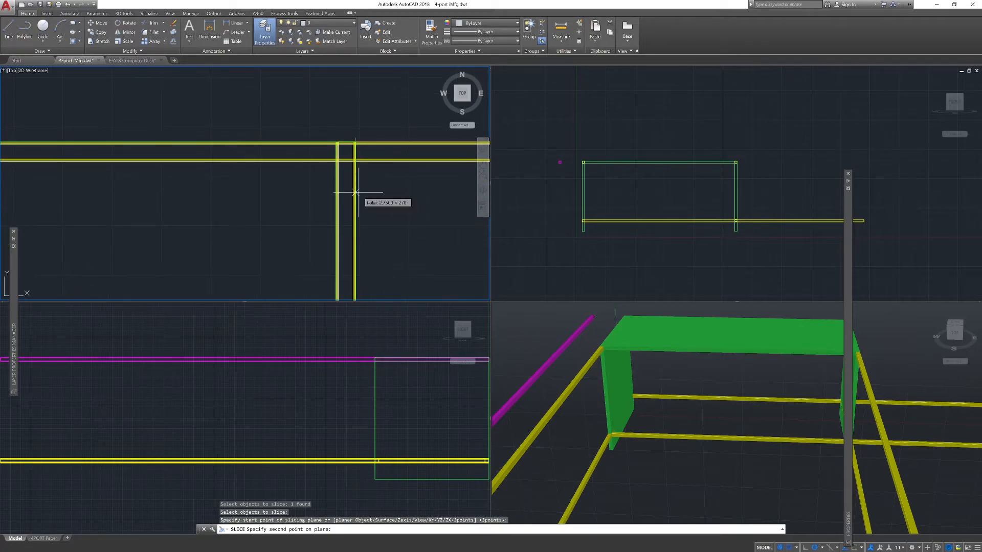
{"action": "scroll", "coordinate": [356, 193], "scroll_direction": "up", "scroll_amount": 4}
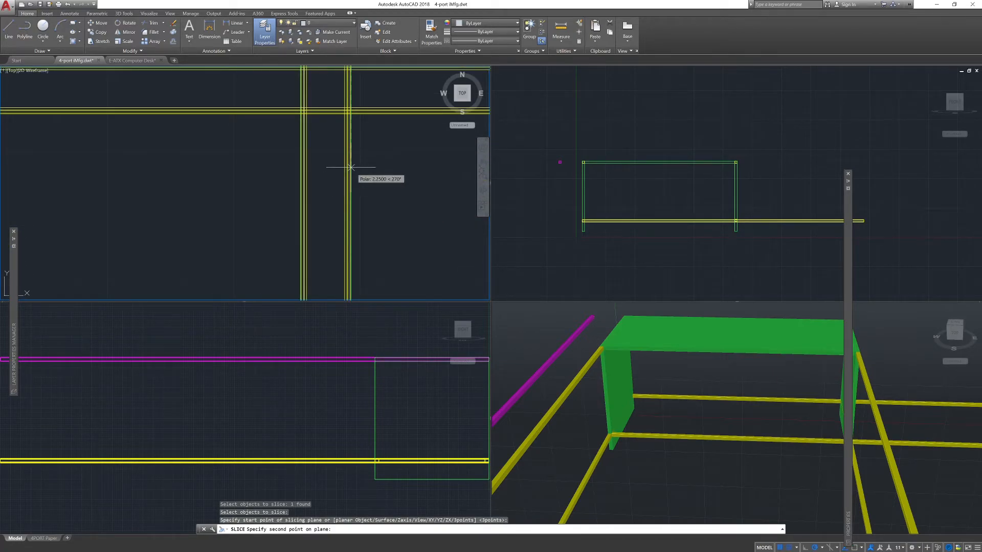
{"action": "left_click", "coordinate": [351, 167]}
{"action": "scroll", "coordinate": [217, 171], "scroll_direction": "down", "scroll_amount": 3}
{"action": "middle_click_drag", "start_coordinate": [218, 172], "coordinate": [265, 215]}
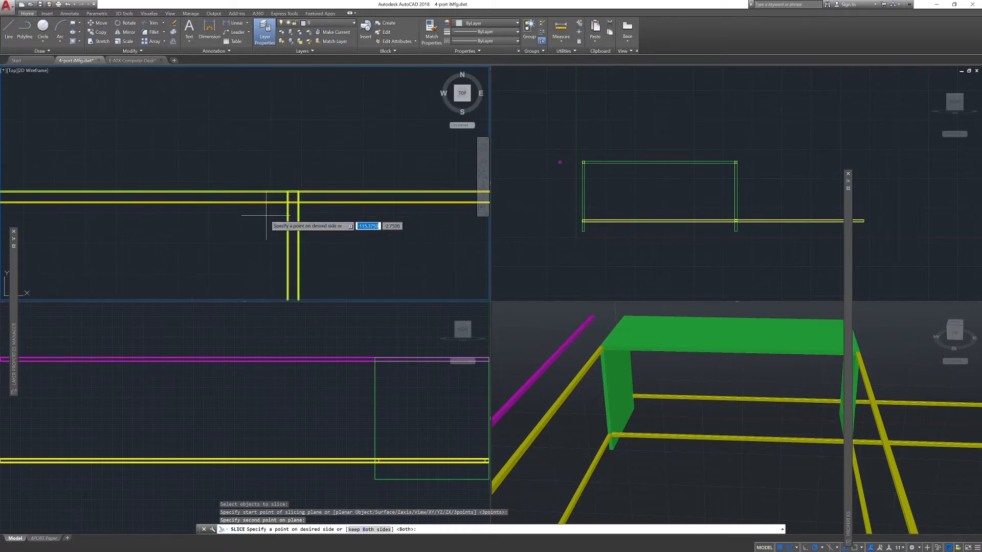
{"action": "left_click", "coordinate": [248, 197]}
- Slice the front cross tube along the desk's right outer edge in the top view, keeping the part between the legs
{"action": "middle_click_drag", "start_coordinate": [376, 262], "coordinate": [367, 148]}
{"action": "scroll", "coordinate": [353, 240], "scroll_direction": "down", "scroll_amount": 3}
{"action": "middle_click_drag", "start_coordinate": [353, 241], "coordinate": [351, 187]}
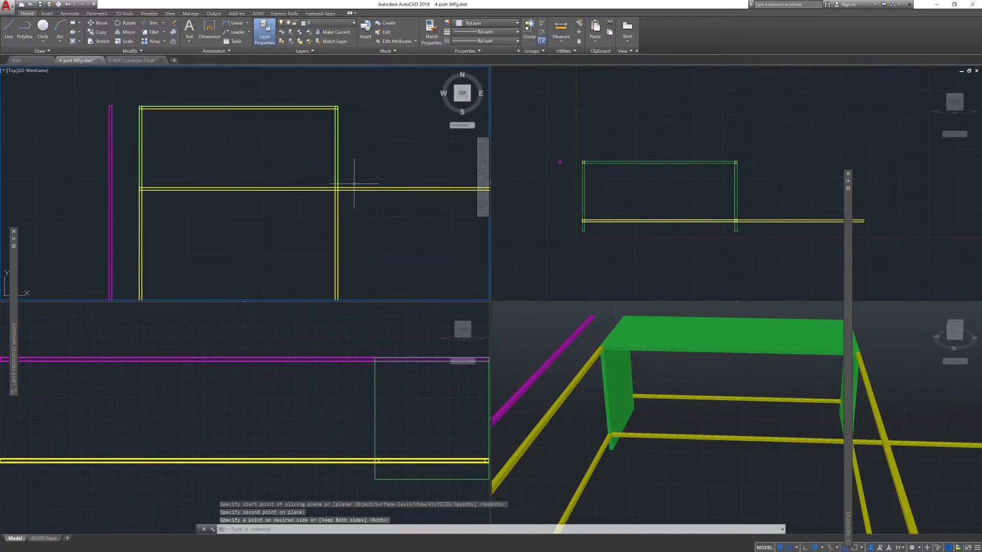
{"action": "key", "text": "Return"}
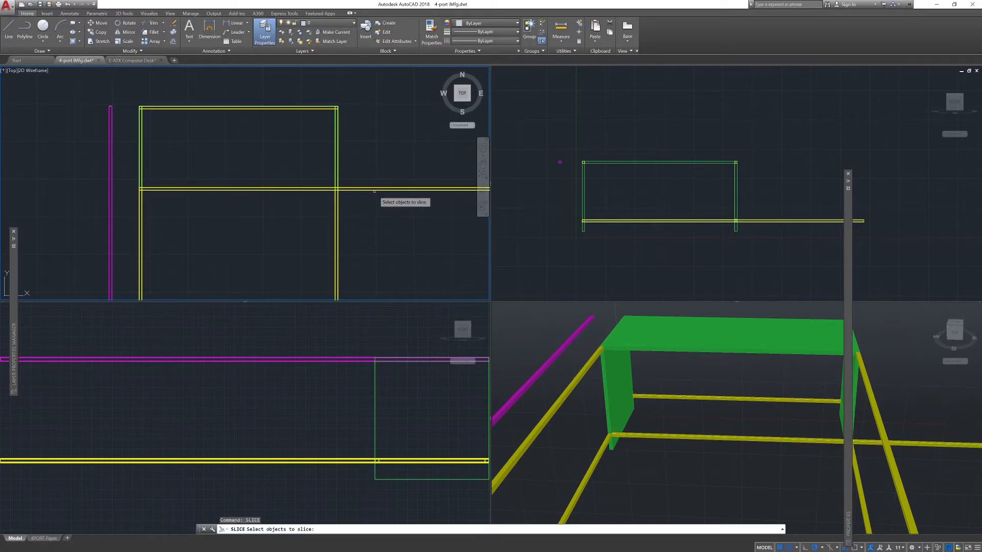
{"action": "left_click", "coordinate": [379, 190]}
{"action": "key", "text": "Return"}
{"action": "scroll", "coordinate": [160, 180], "scroll_direction": "up", "scroll_amount": 6}
{"action": "scroll", "coordinate": [142, 186], "scroll_direction": "up", "scroll_amount": 3}
{"action": "middle_click_drag", "start_coordinate": [142, 186], "coordinate": [285, 146]}
{"action": "left_click", "coordinate": [277, 244]}
{"action": "left_click", "coordinate": [312, 214]}
{"action": "left_click", "coordinate": [160, 186]}
- Slice the right side tube along the desk's front edge in the top view, keeping the part under the desktop
{"action": "scroll", "coordinate": [161, 186], "scroll_direction": "down", "scroll_amount": 5}
{"action": "middle_click_drag", "start_coordinate": [138, 231], "coordinate": [436, 226]}
{"action": "key", "text": "Return"}
{"action": "left_click", "coordinate": [474, 260]}
{"action": "middle_click_drag", "start_coordinate": [475, 260], "coordinate": [417, 260]}
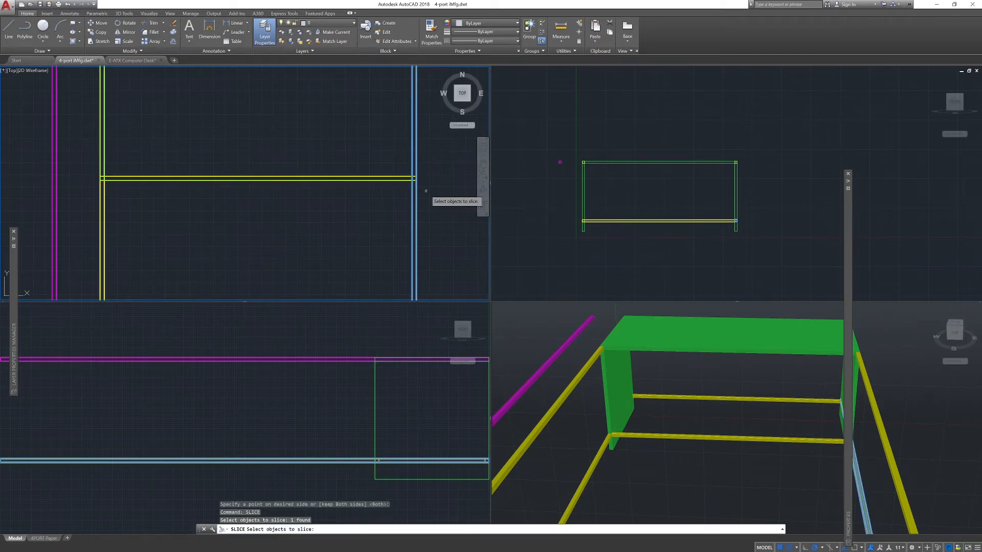
{"action": "scroll", "coordinate": [401, 182], "scroll_direction": "down", "scroll_amount": 1}
{"action": "key", "text": "Return"}
{"action": "scroll", "coordinate": [409, 177], "scroll_direction": "up", "scroll_amount": 3}
{"action": "scroll", "coordinate": [414, 192], "scroll_direction": "up", "scroll_amount": 10}
{"action": "left_click", "coordinate": [377, 193]}
{"action": "left_click", "coordinate": [254, 193]}
{"action": "left_click", "coordinate": [332, 159]}
- Slice the left side tube along the desk's front edge in the top view, keeping the part under the desktop
{"action": "scroll", "coordinate": [331, 159], "scroll_direction": "down", "scroll_amount": 10}
{"action": "key", "text": "Return"}
{"action": "left_click", "coordinate": [335, 186]}
{"action": "scroll", "coordinate": [228, 227], "scroll_direction": "down", "scroll_amount": 4}
{"action": "scroll", "coordinate": [222, 228], "scroll_direction": "down", "scroll_amount": 2}
{"action": "middle_click_drag", "start_coordinate": [121, 255], "coordinate": [241, 242]}
{"action": "left_click", "coordinate": [241, 242]}
{"action": "left_click", "coordinate": [248, 245]}
{"action": "left_click", "coordinate": [235, 252]}
{"action": "key", "text": "Return"}
{"action": "scroll", "coordinate": [375, 209], "scroll_direction": "up", "scroll_amount": 5}
{"action": "left_click", "coordinate": [250, 175]}
{"action": "scroll", "coordinate": [131, 225], "scroll_direction": "down", "scroll_amount": 10}
{"action": "scroll", "coordinate": [77, 223], "scroll_direction": "up", "scroll_amount": 10}
{"action": "left_click", "coordinate": [254, 167]}
{"action": "left_click", "coordinate": [261, 143]}
- Examine in the 3D and right views how the cross tubes line up in height with the side tubes at both ends
{"action": "scroll", "coordinate": [311, 191], "scroll_direction": "down", "scroll_amount": 10}
{"action": "middle_click_drag", "start_coordinate": [383, 232], "coordinate": [335, 231]}
{"action": "left_click", "coordinate": [702, 465]}
{"action": "middle_click_drag", "start_coordinate": [722, 477], "coordinate": [767, 465], "text": "shift"}
{"action": "left_click", "coordinate": [732, 431]}
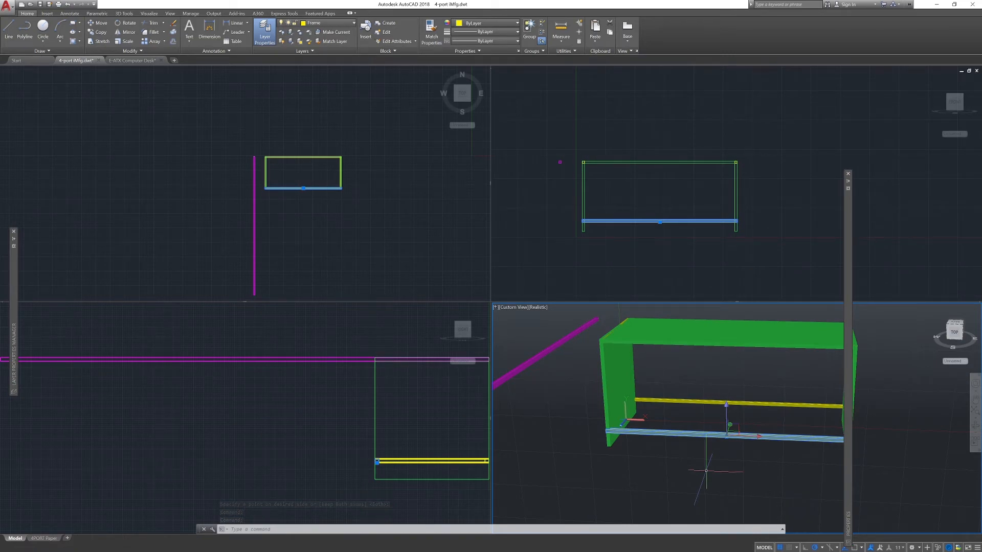
{"action": "left_click", "coordinate": [602, 261]}
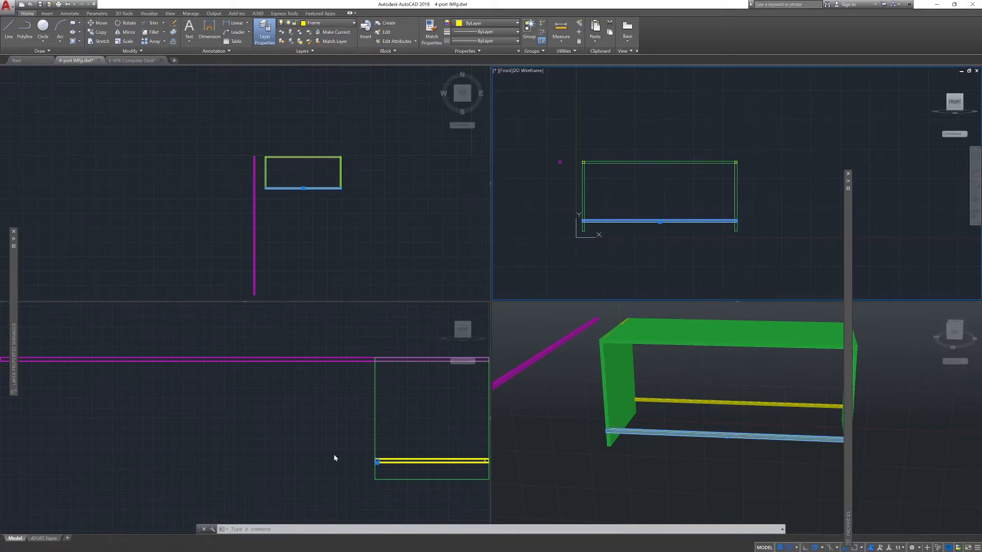
{"action": "left_click", "coordinate": [358, 463]}
{"action": "scroll", "coordinate": [401, 423], "scroll_direction": "up", "scroll_amount": 5}
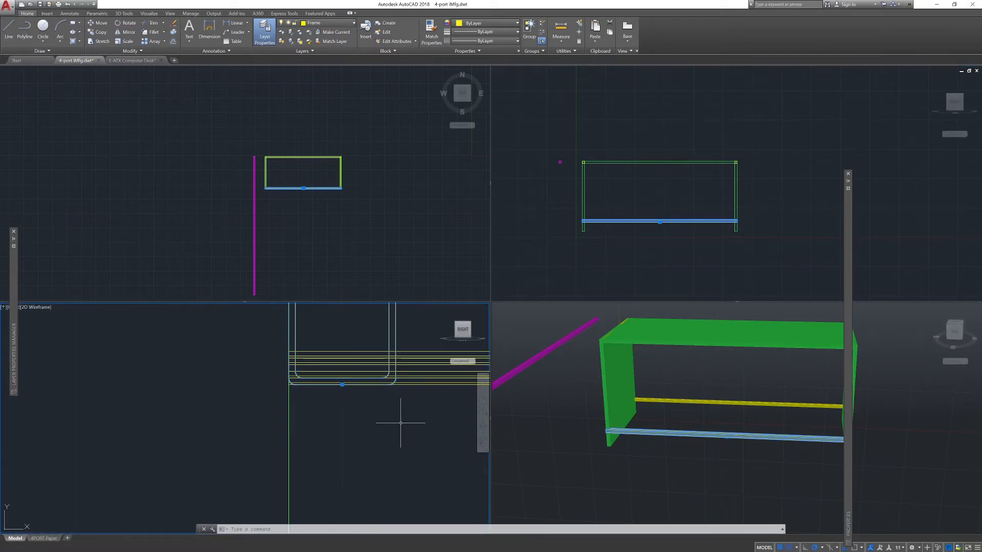
{"action": "middle_click_drag", "start_coordinate": [400, 423], "coordinate": [345, 494]}
{"action": "left_click", "coordinate": [340, 353]}
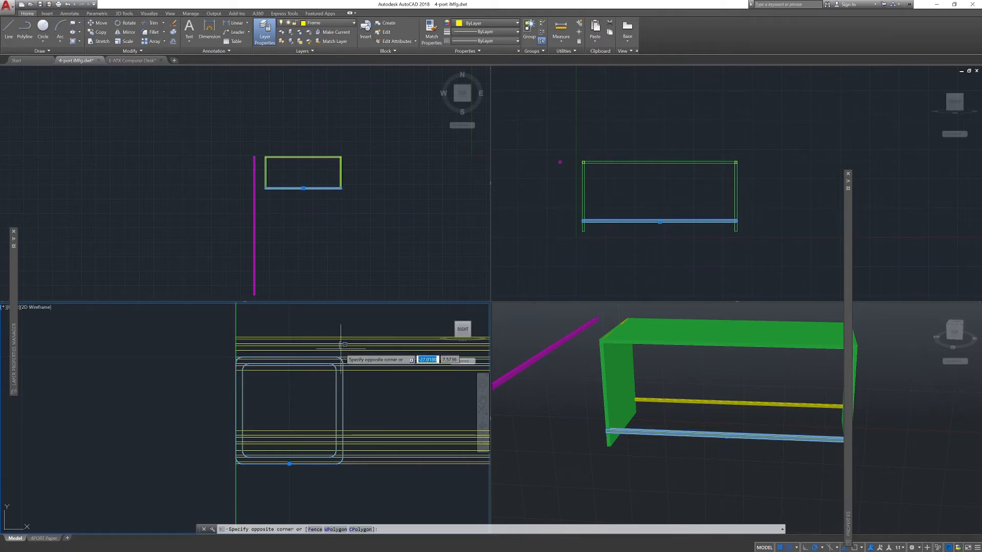
{"action": "left_click", "coordinate": [324, 343]}
{"action": "key", "text": "Escape"}
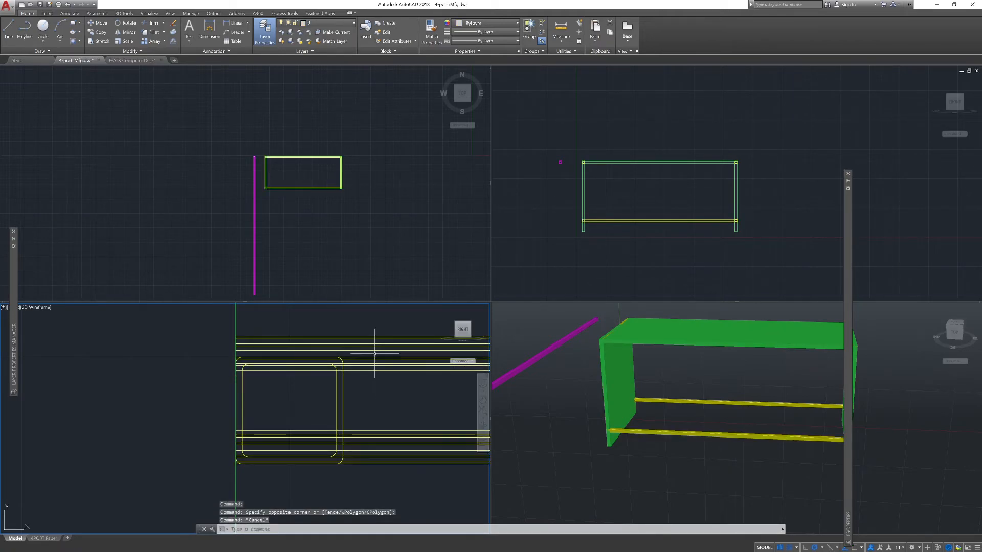
{"action": "scroll", "coordinate": [401, 402], "scroll_direction": "down", "scroll_amount": 3}
{"action": "middle_click_drag", "start_coordinate": [442, 471], "coordinate": [235, 470]}
{"action": "scroll", "coordinate": [409, 463], "scroll_direction": "down", "scroll_amount": 2}
{"action": "scroll", "coordinate": [373, 442], "scroll_direction": "up", "scroll_amount": 6}
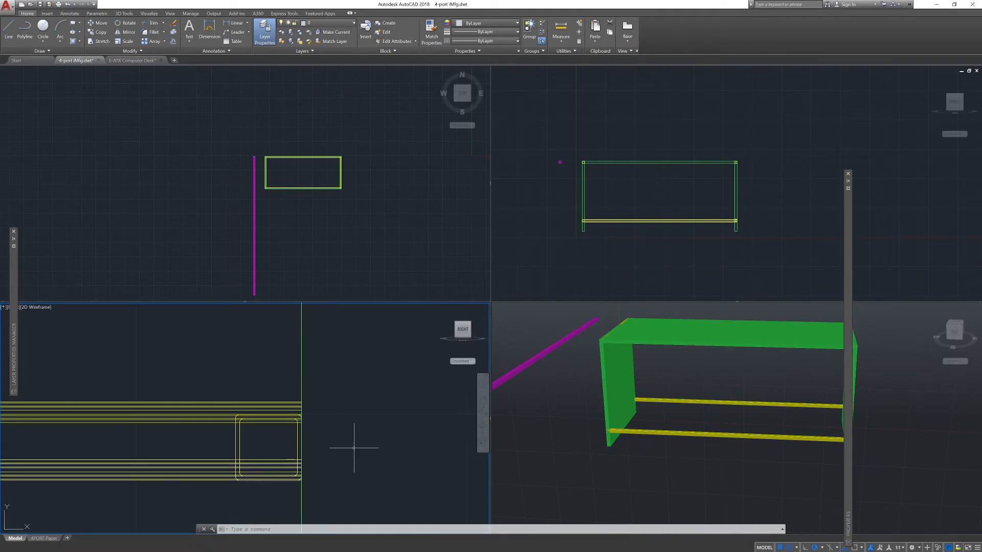
{"action": "middle_click_drag", "start_coordinate": [144, 475], "coordinate": [353, 465]}
{"action": "scroll", "coordinate": [307, 463], "scroll_direction": "down", "scroll_amount": 4}
{"action": "middle_click_drag", "start_coordinate": [205, 495], "coordinate": [451, 445]}
{"action": "middle_click_drag", "start_coordinate": [92, 445], "coordinate": [331, 447]}
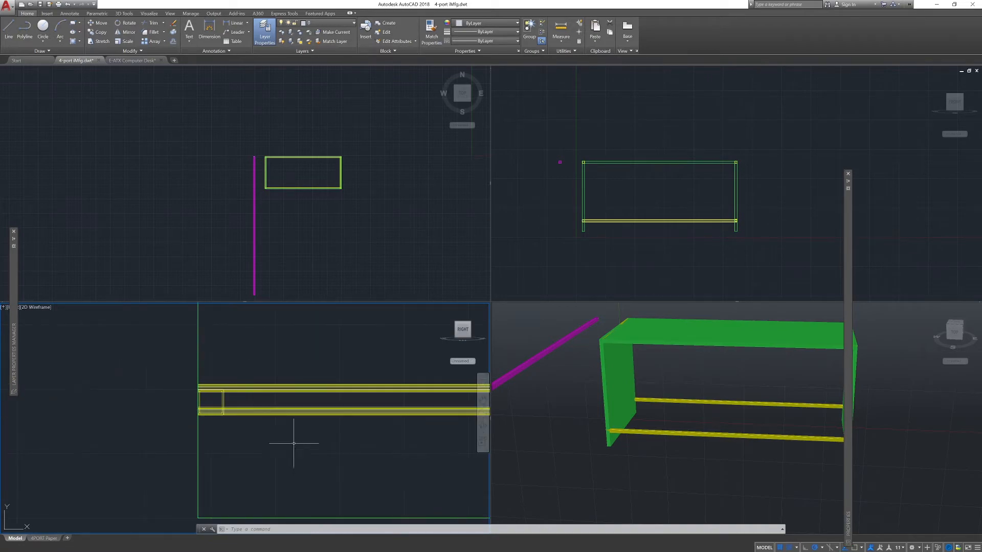
- Move the right side tube down in the right view so its upper front corner meets the front cross tube's upper front corner
{"action": "left_click", "coordinate": [266, 387]}
{"action": "scroll", "coordinate": [266, 389], "scroll_direction": "up", "scroll_amount": 3}
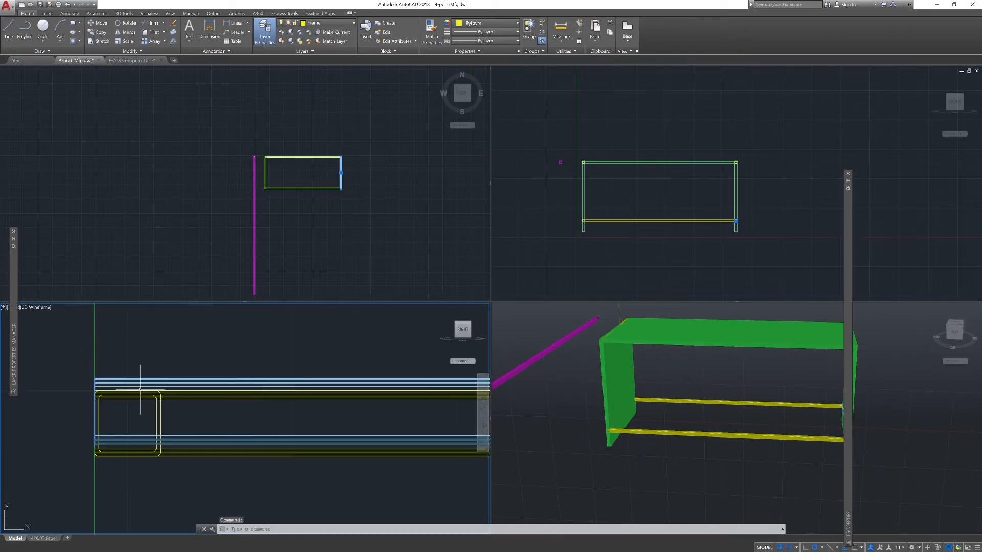
{"action": "key", "text": "Return"}
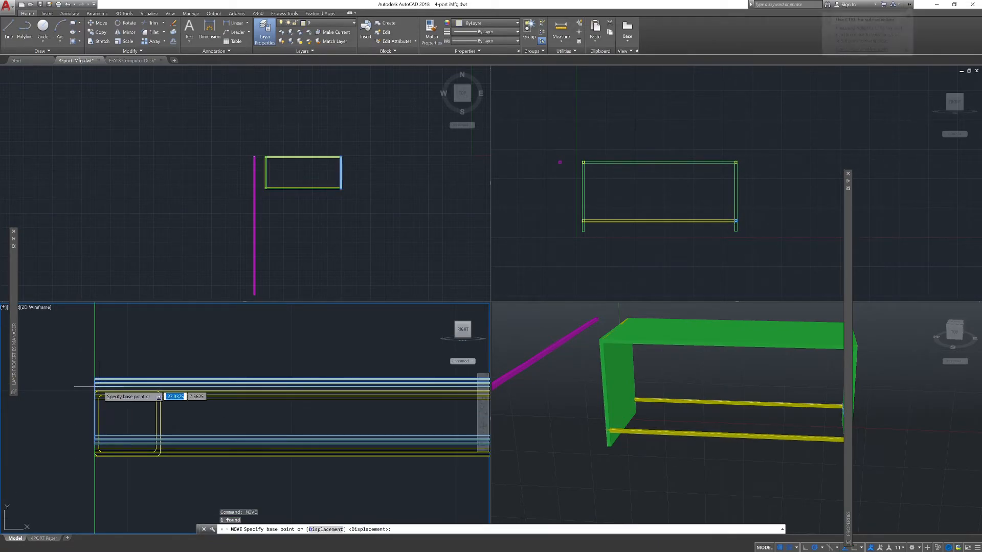
{"action": "scroll", "coordinate": [95, 381], "scroll_direction": "up", "scroll_amount": 2}
{"action": "left_click", "coordinate": [85, 349]}
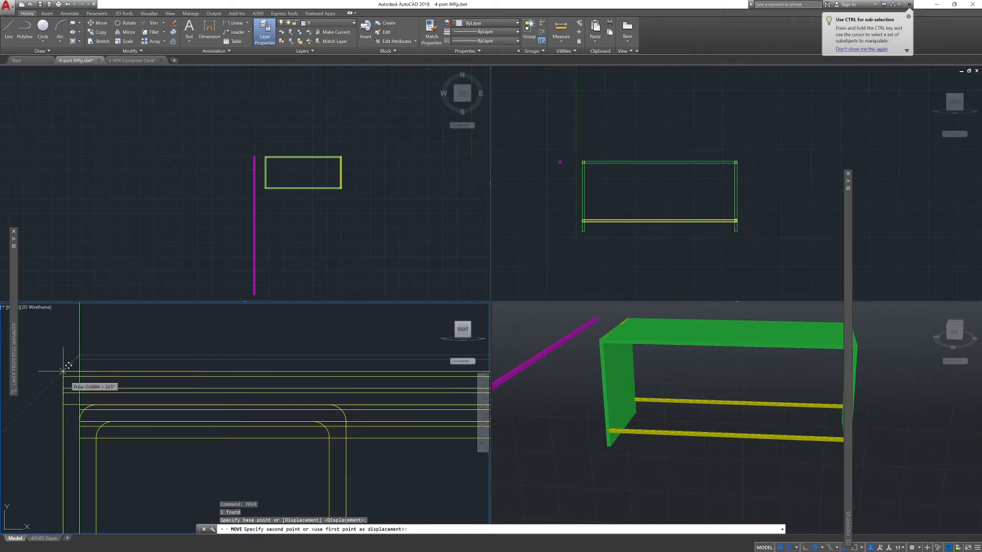
{"action": "left_click", "coordinate": [80, 405]}
{"action": "scroll", "coordinate": [208, 403], "scroll_direction": "down", "scroll_amount": 1}
{"action": "scroll", "coordinate": [209, 404], "scroll_direction": "down", "scroll_amount": 3}
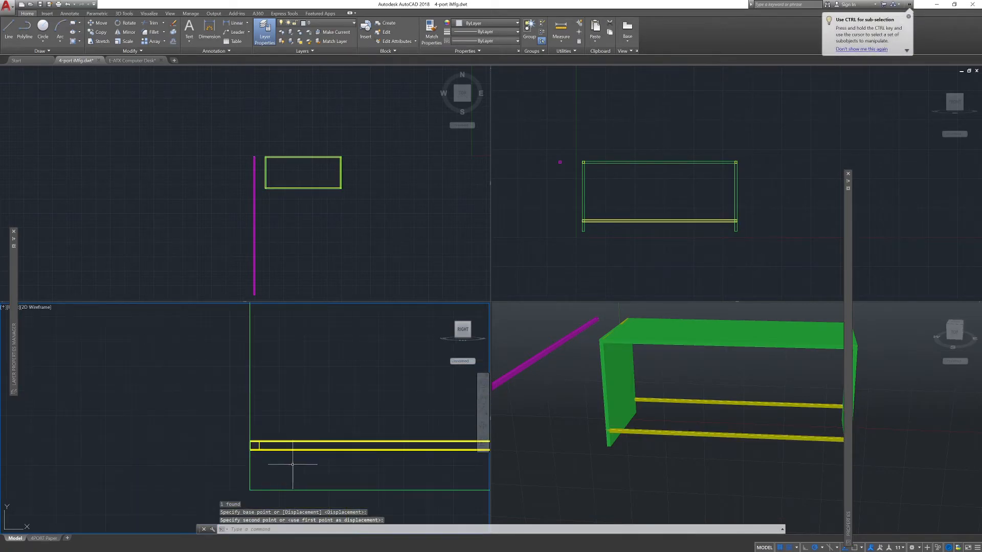
{"action": "key", "text": "Escape"}
{"action": "key", "text": "Escape"}
{"action": "key", "text": "Escape"}
- Move the lower front cross tube up in the right view so its lower front corner meets the upper side tubes' lower front corner
{"action": "scroll", "coordinate": [227, 427], "scroll_direction": "up", "scroll_amount": 2}
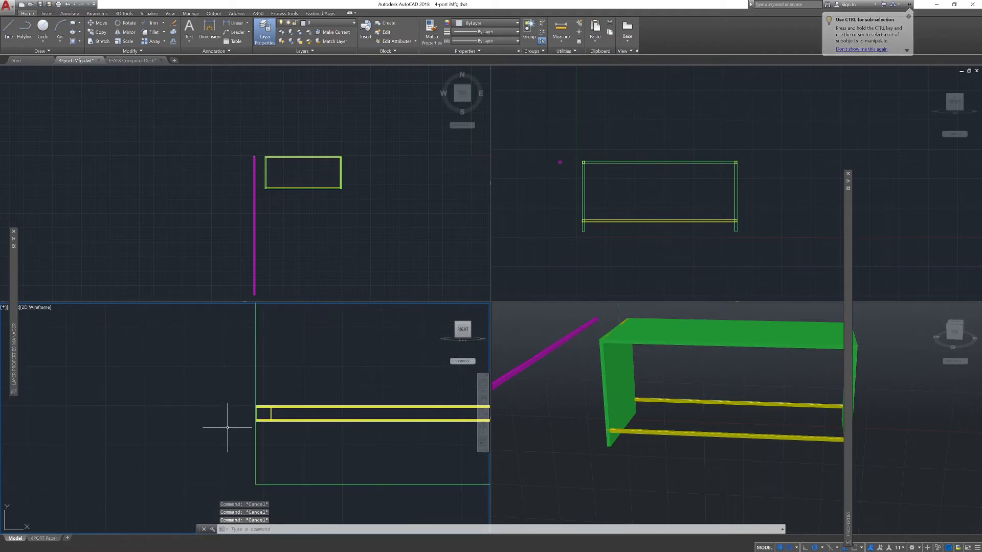
{"action": "left_click", "coordinate": [269, 411]}
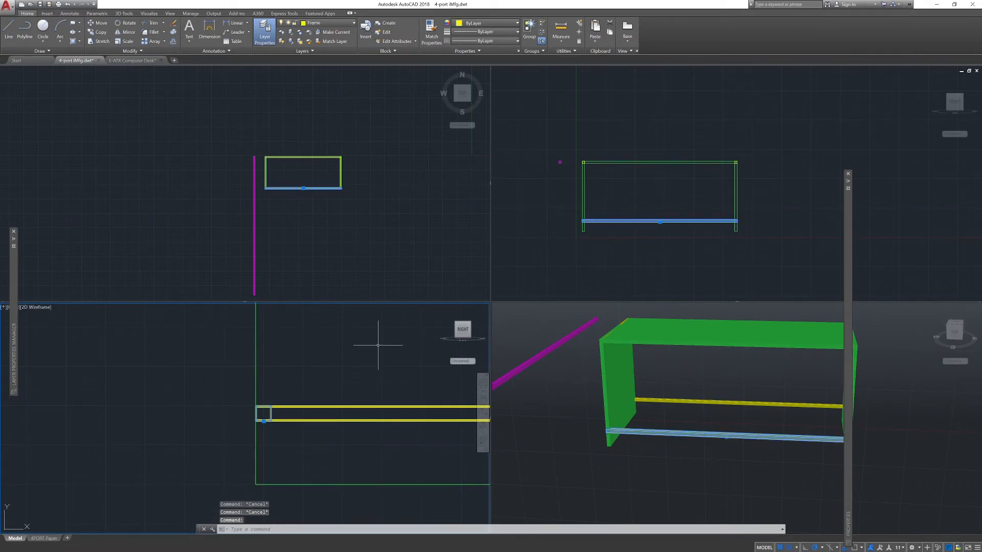
{"action": "type", "text": "move"}
{"action": "key", "text": "Return"}
{"action": "scroll", "coordinate": [285, 426], "scroll_direction": "up", "scroll_amount": 4}
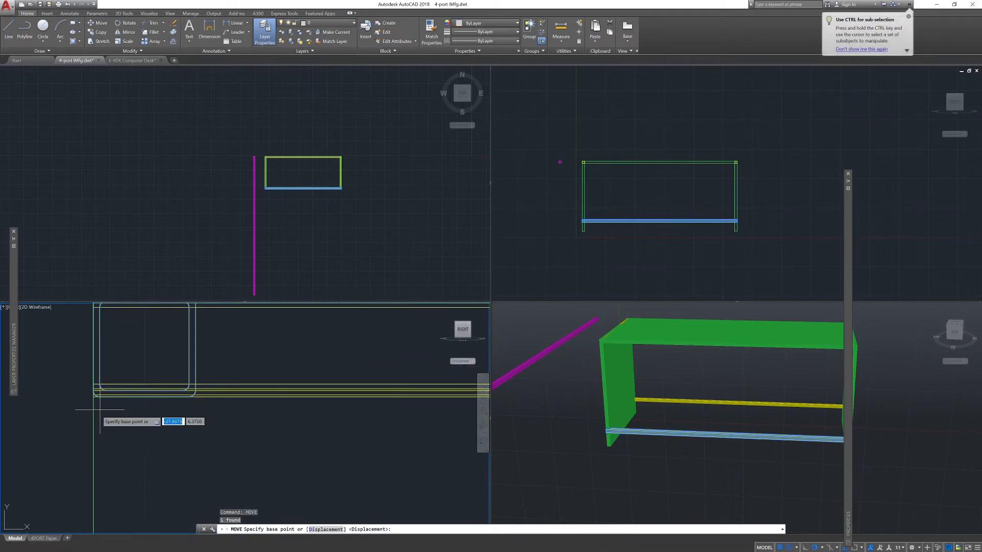
{"action": "left_click", "coordinate": [93, 391]}
{"action": "middle_click_drag", "start_coordinate": [94, 393], "coordinate": [323, 532]}
{"action": "middle_click_drag", "start_coordinate": [271, 360], "coordinate": [300, 447]}
{"action": "scroll", "coordinate": [296, 407], "scroll_direction": "up", "scroll_amount": 5}
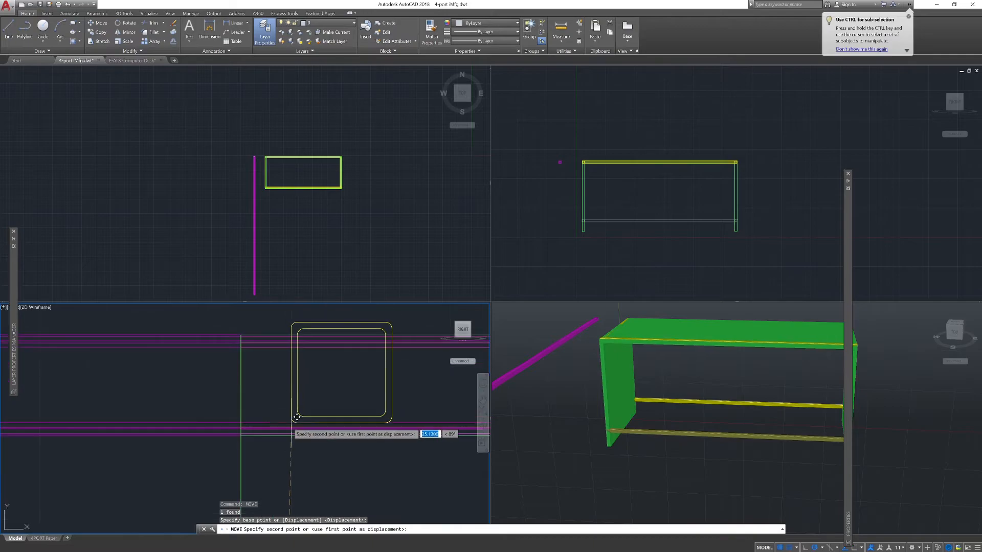
{"action": "left_click", "coordinate": [242, 435]}
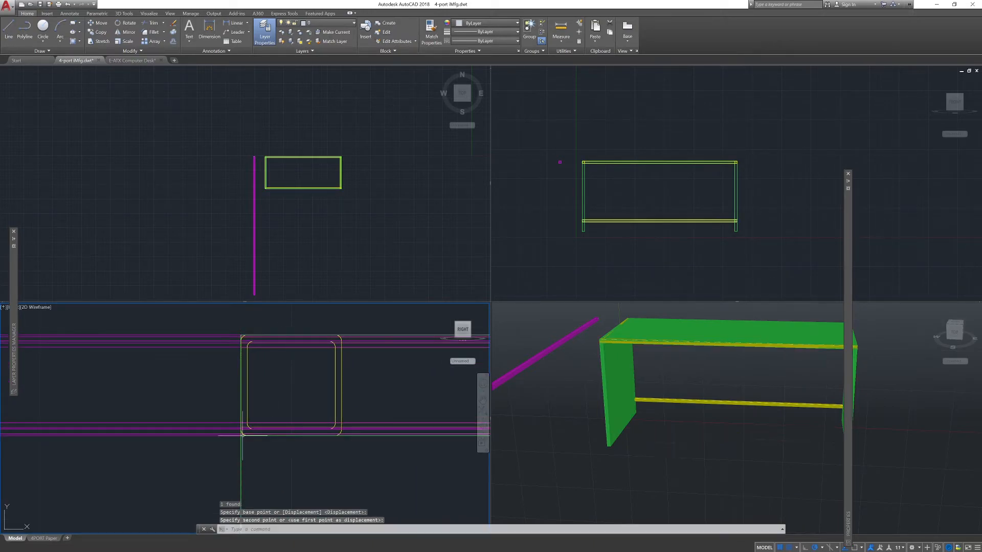
- Copy the upper front cross tube 27 inches toward the back, placing it at the rear end of the upper side tubes
{"action": "left_click", "coordinate": [335, 406]}
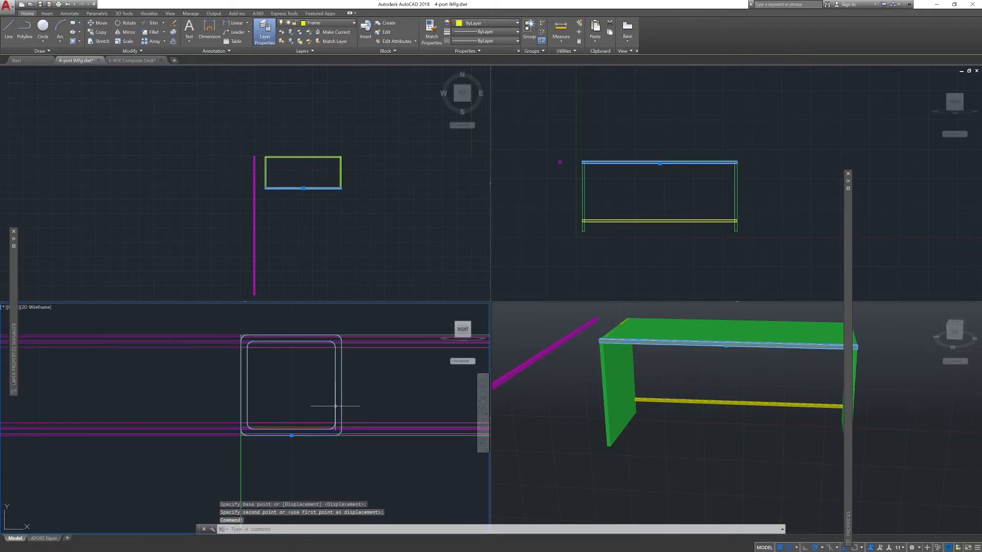
{"action": "key", "text": "Return"}
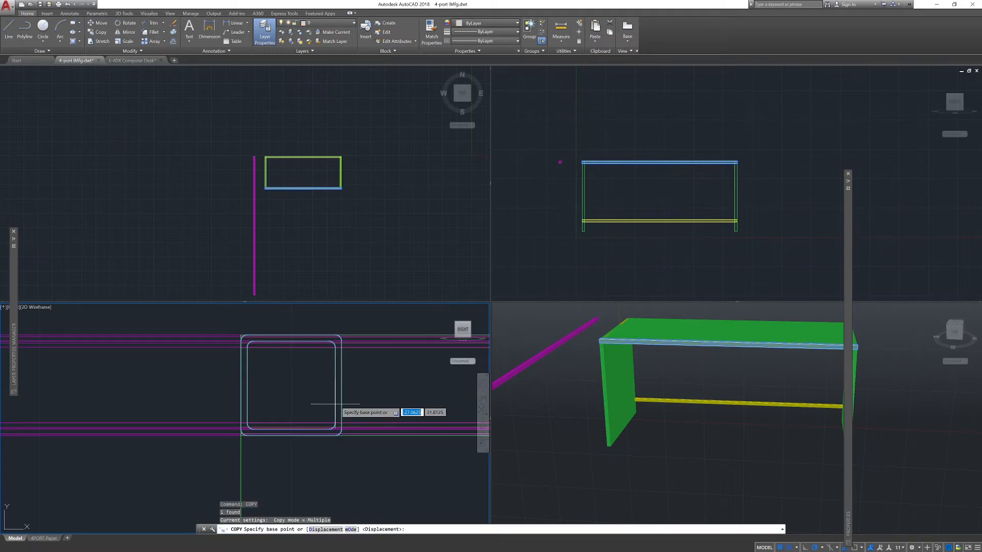
{"action": "left_click", "coordinate": [241, 436]}
{"action": "scroll", "coordinate": [341, 443], "scroll_direction": "down", "scroll_amount": 4}
{"action": "middle_click_drag", "start_coordinate": [408, 443], "coordinate": [129, 479]}
{"action": "middle_click_drag", "start_coordinate": [438, 465], "coordinate": [211, 396]}
{"action": "scroll", "coordinate": [265, 408], "scroll_direction": "up", "scroll_amount": 5}
{"action": "middle_click_drag", "start_coordinate": [333, 393], "coordinate": [205, 495]}
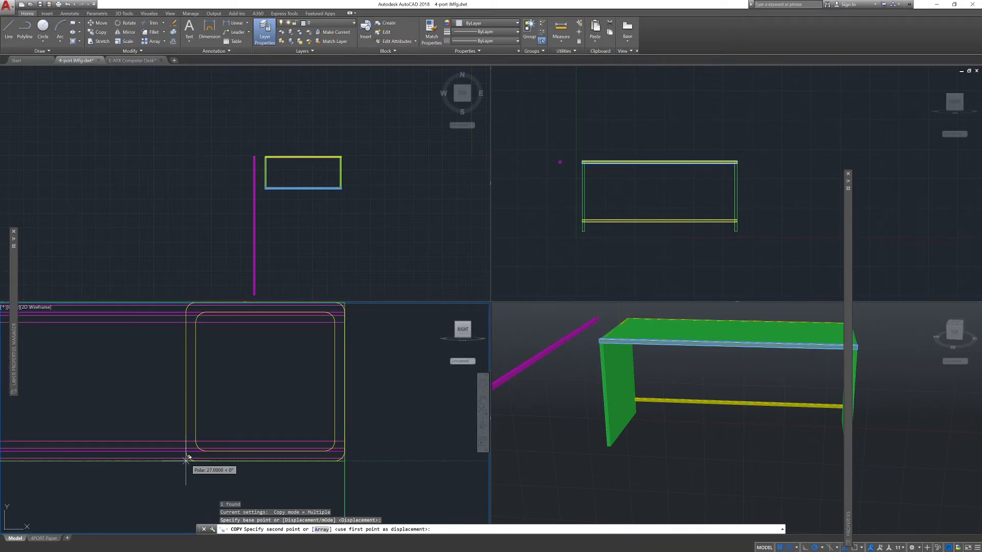
{"action": "left_click", "coordinate": [185, 461]}
{"action": "scroll", "coordinate": [348, 412], "scroll_direction": "down", "scroll_amount": 3}
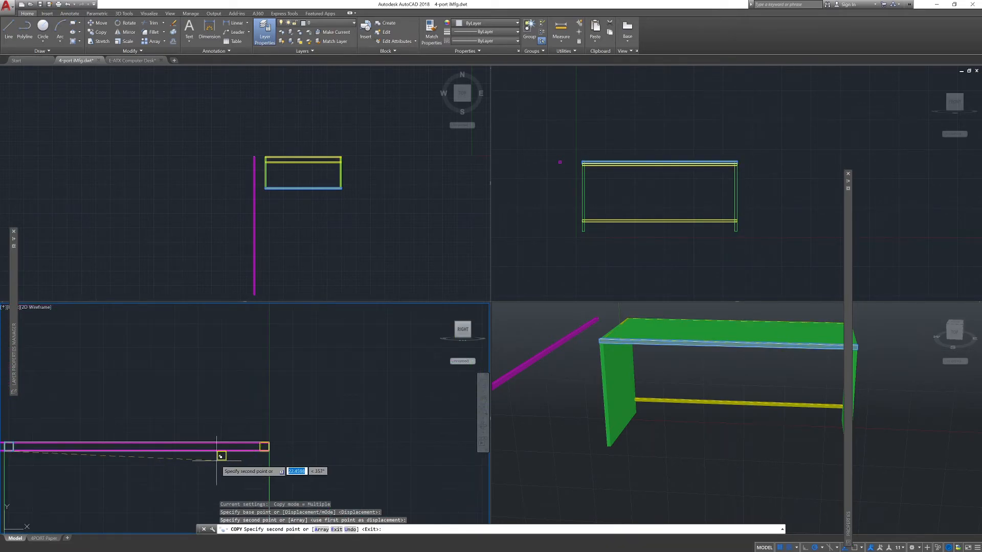
{"action": "key", "text": "Escape"}
{"action": "middle_click_drag", "start_coordinate": [220, 458], "coordinate": [263, 400]}
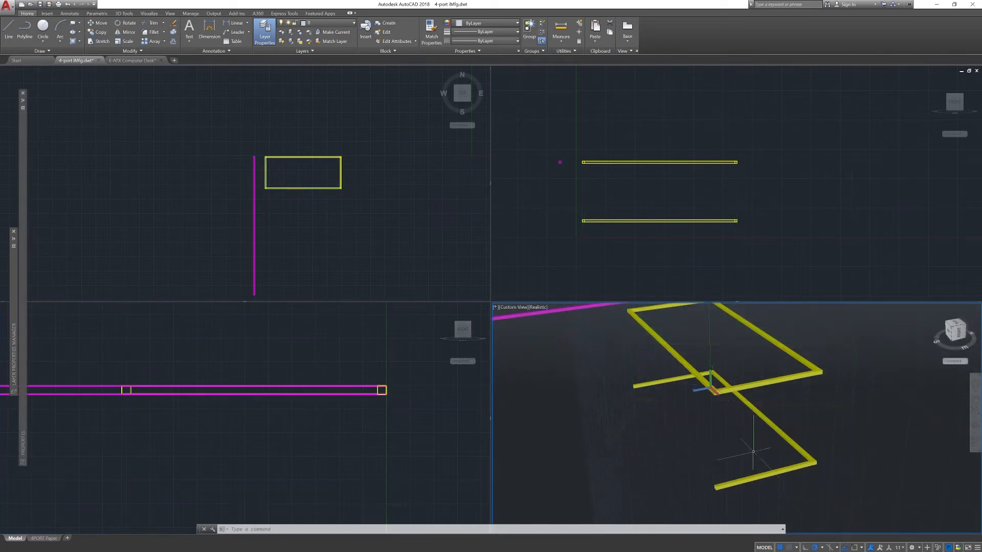
- Examine the upper and lower frame tubes in the 3D, front and top views
{"action": "middle_click_drag", "start_coordinate": [707, 383], "coordinate": [703, 443], "text": "shift"}
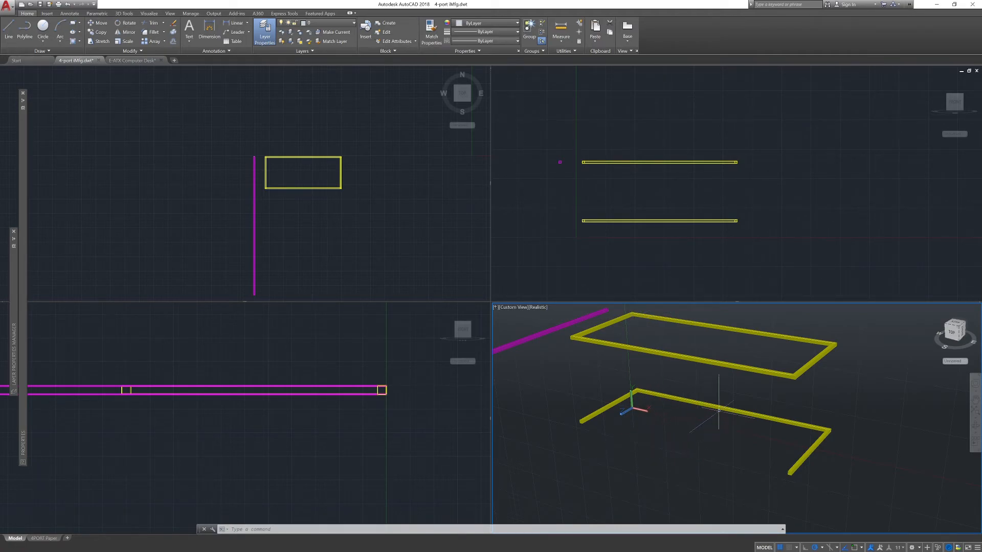
{"action": "mouse_move", "coordinate": [812, 361]}
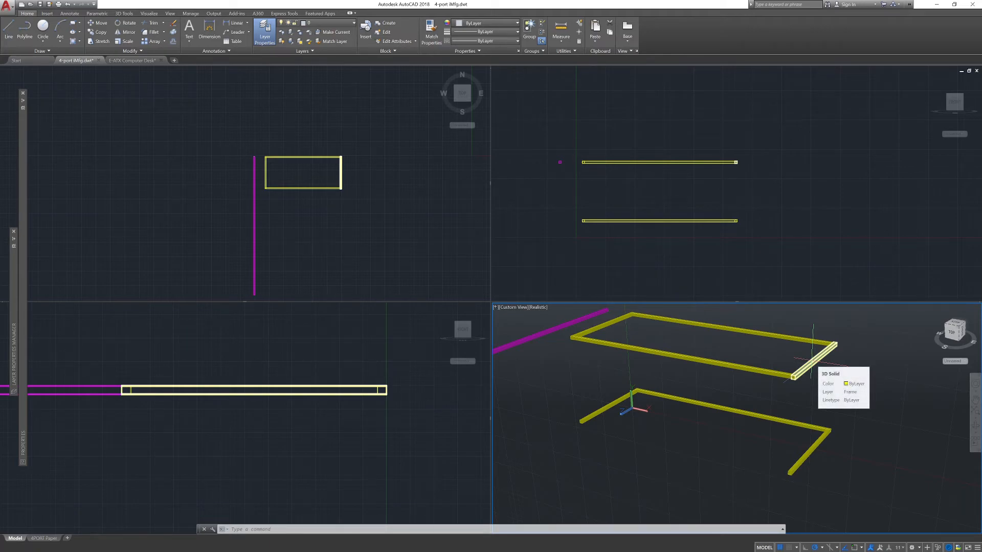
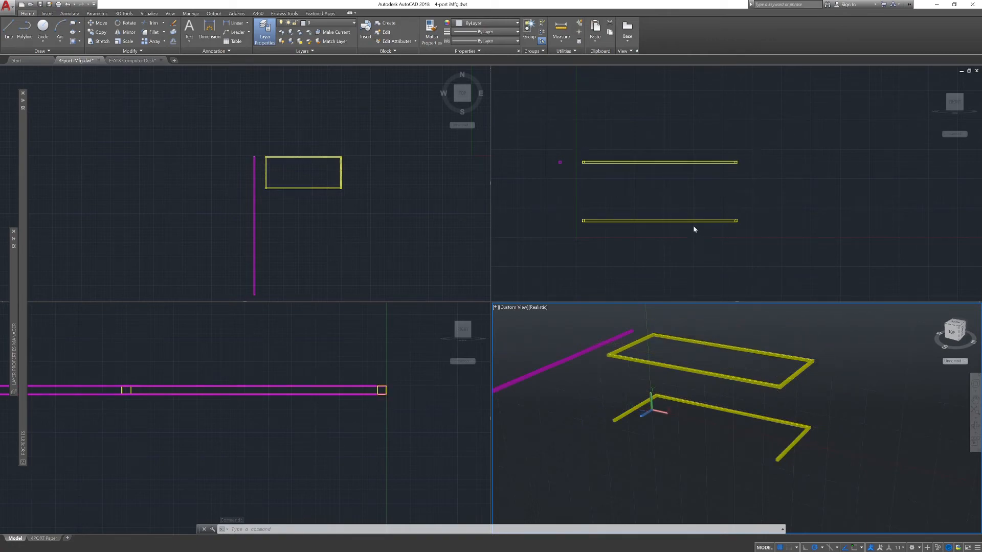
{"action": "left_click", "coordinate": [693, 177]}
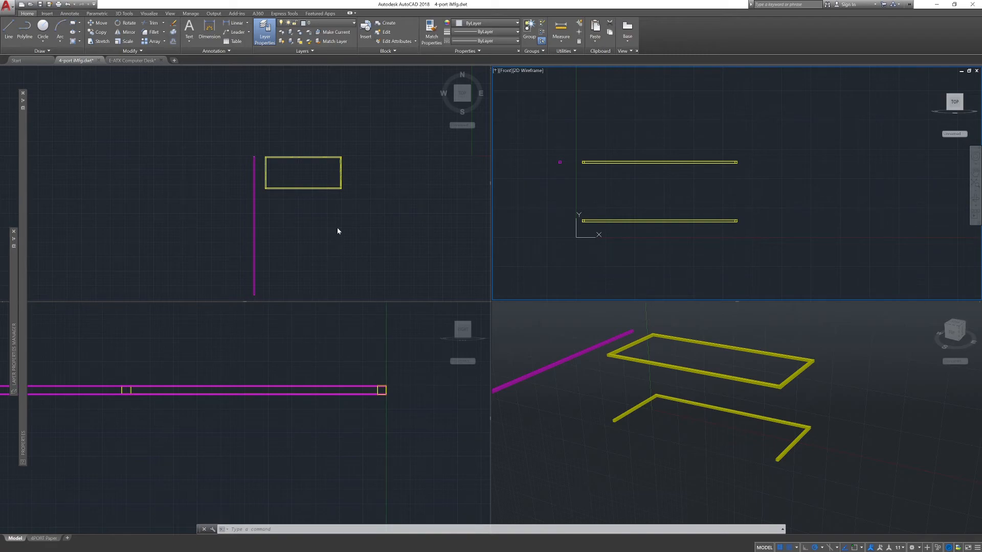
{"action": "scroll", "coordinate": [315, 190], "scroll_direction": "up", "scroll_amount": 1}
{"action": "middle_click_drag", "start_coordinate": [319, 199], "coordinate": [324, 214]}
{"action": "middle_click_drag", "start_coordinate": [736, 194], "coordinate": [728, 168]}
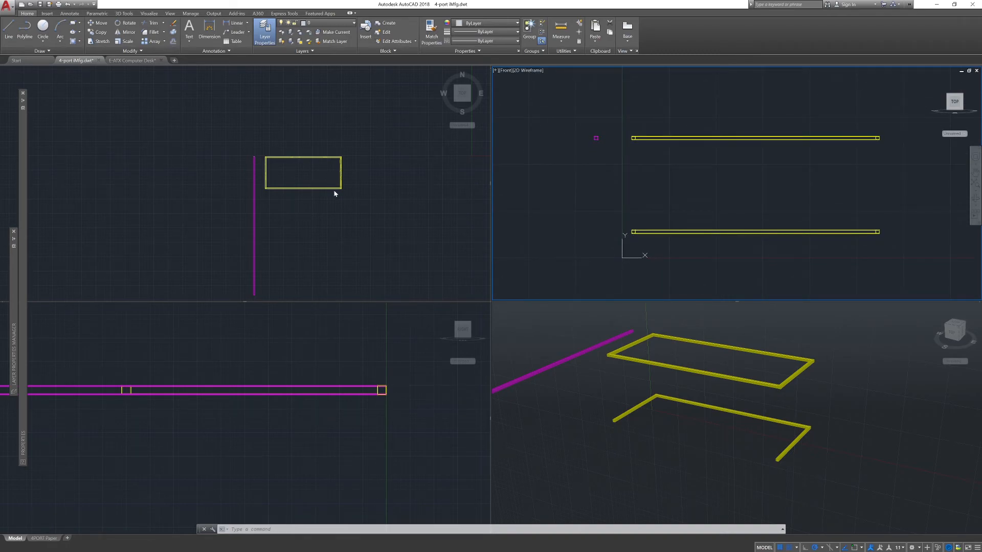
{"action": "scroll", "coordinate": [330, 197], "scroll_direction": "up", "scroll_amount": 2}
{"action": "scroll", "coordinate": [330, 197], "scroll_direction": "down", "scroll_amount": 2}
{"action": "middle_click_drag", "start_coordinate": [353, 193], "coordinate": [338, 205]}
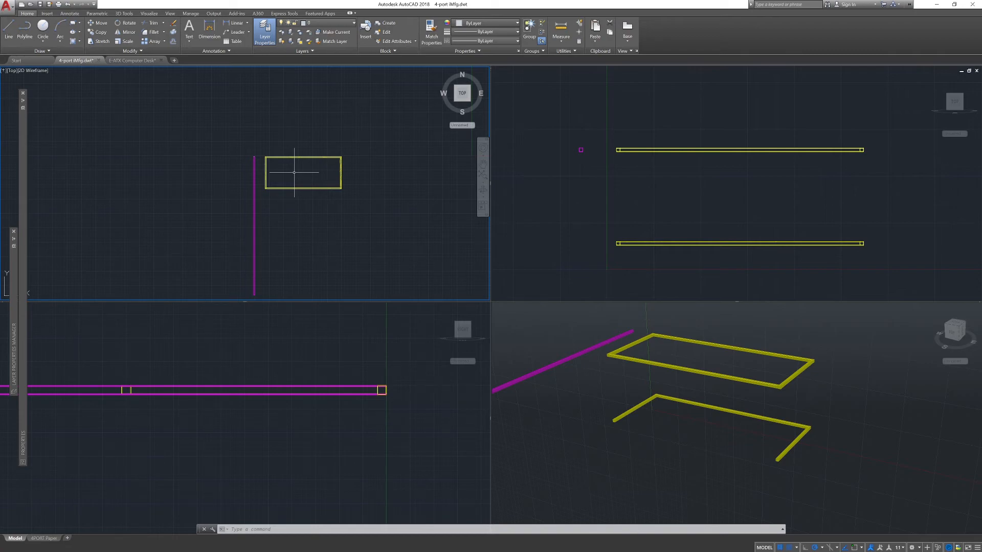
- Move both rear cross tubes, upper and lower, 1 inch toward the front in the top view
{"action": "scroll", "coordinate": [294, 172], "scroll_direction": "up", "scroll_amount": 6}
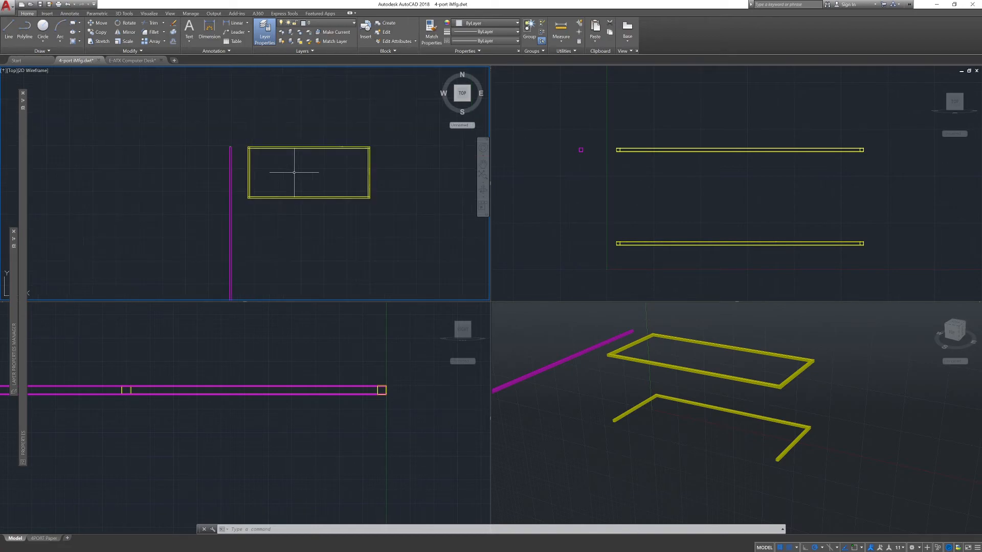
{"action": "left_click", "coordinate": [207, 109]}
{"action": "left_click", "coordinate": [737, 444]}
{"action": "left_click", "coordinate": [727, 410]}
{"action": "left_click", "coordinate": [225, 128]}
{"action": "scroll", "coordinate": [169, 110], "scroll_direction": "up", "scroll_amount": 6}
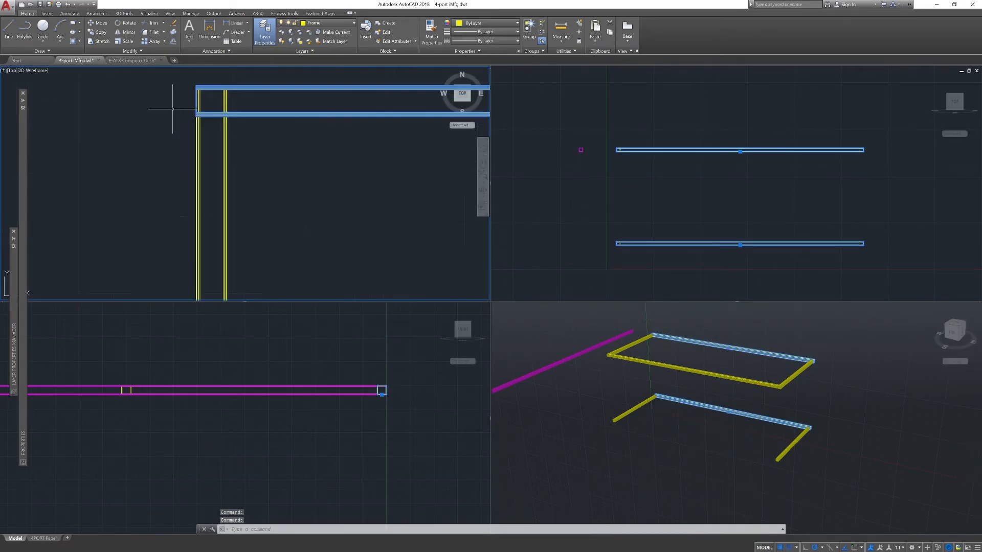
{"action": "type", "text": "m"}
{"action": "key", "text": "Return"}
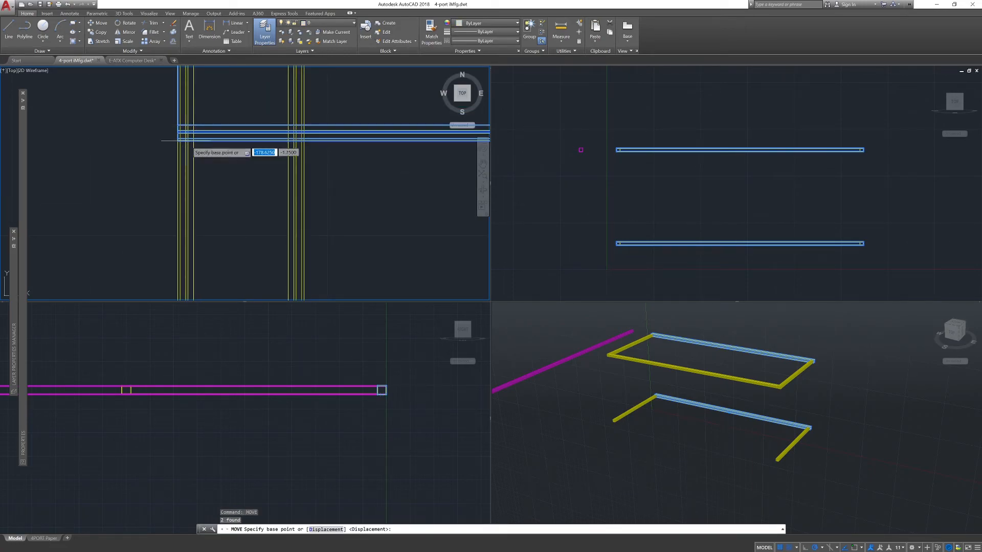
{"action": "scroll", "coordinate": [185, 128], "scroll_direction": "up", "scroll_amount": 3}
{"action": "left_click", "coordinate": [162, 137]}
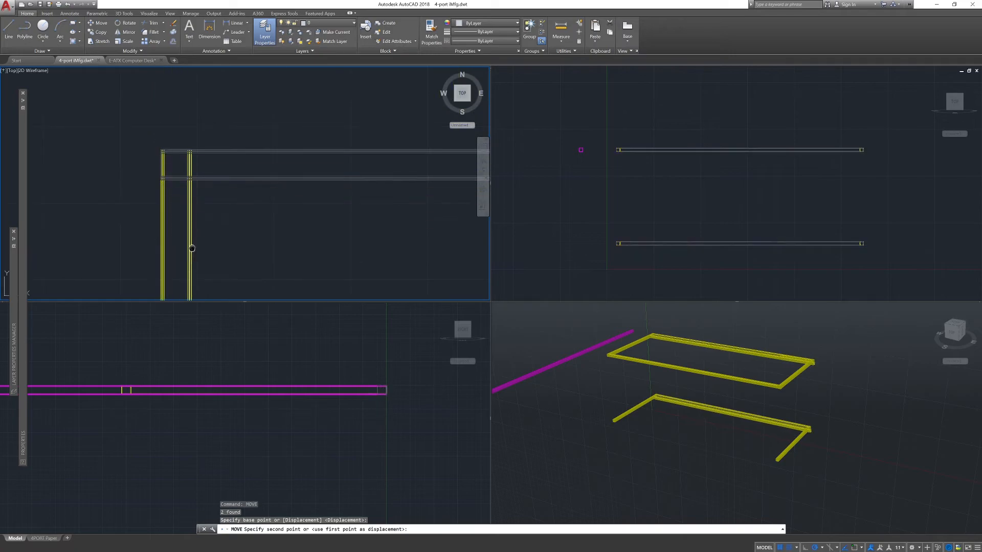
{"action": "scroll", "coordinate": [176, 148], "scroll_direction": "down", "scroll_amount": 2}
{"action": "scroll", "coordinate": [180, 142], "scroll_direction": "up", "scroll_amount": 2}
{"action": "middle_click_drag", "start_coordinate": [181, 141], "coordinate": [182, 225]}
{"action": "scroll", "coordinate": [162, 196], "scroll_direction": "down", "scroll_amount": 2}
{"action": "middle_click_drag", "start_coordinate": [165, 191], "coordinate": [176, 264]}
{"action": "scroll", "coordinate": [169, 291], "scroll_direction": "down", "scroll_amount": 1}
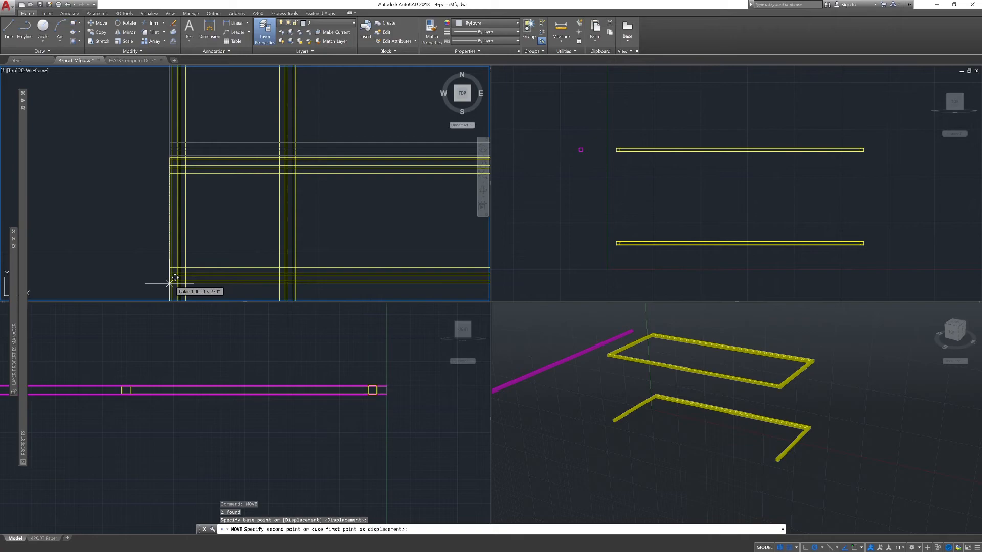
{"action": "left_click", "coordinate": [172, 279]}
{"action": "key", "text": "Escape"}
{"action": "key", "text": "Escape"}
{"action": "key", "text": "Escape"}
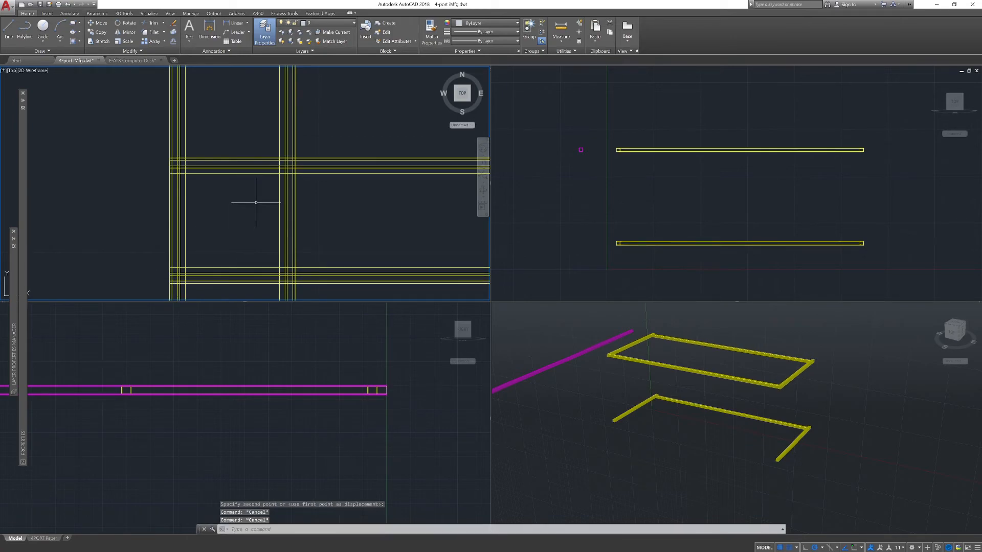
- Slice the side tubes along the rear cross tubes' back edge in the top view, keeping the part toward the front
{"action": "scroll", "coordinate": [250, 208], "scroll_direction": "down", "scroll_amount": 3}
{"action": "middle_click_drag", "start_coordinate": [199, 208], "coordinate": [179, 196]}
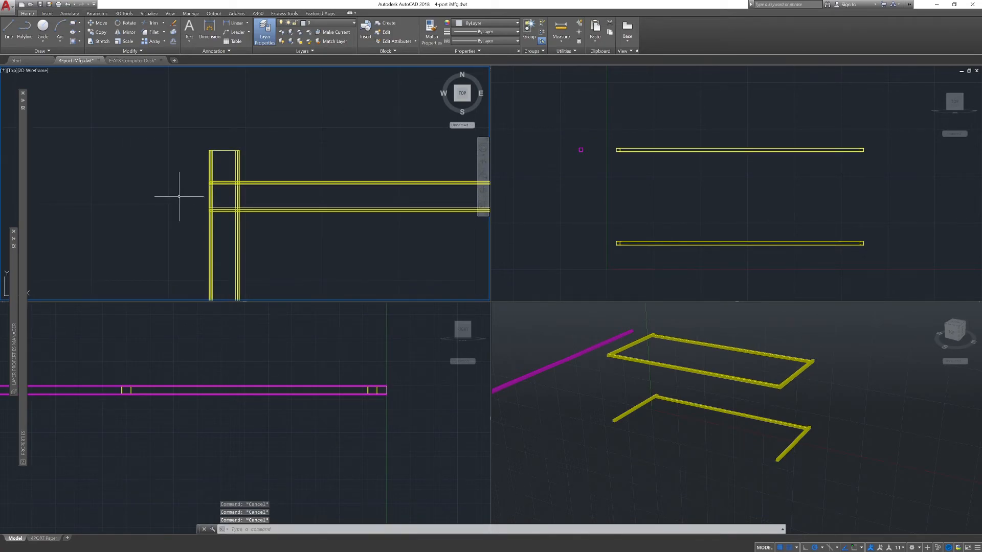
{"action": "type", "text": "ce"}
{"action": "key", "text": "Return"}
{"action": "left_click", "coordinate": [296, 245]}
{"action": "left_click", "coordinate": [225, 255]}
{"action": "scroll", "coordinate": [352, 263], "scroll_direction": "down", "scroll_amount": 4}
{"action": "middle_click_drag", "start_coordinate": [352, 263], "coordinate": [68, 193]}
{"action": "left_click", "coordinate": [381, 220]}
{"action": "left_click", "coordinate": [256, 191]}
{"action": "key", "text": "Return"}
{"action": "scroll", "coordinate": [46, 156], "scroll_direction": "up", "scroll_amount": 4}
{"action": "middle_click_drag", "start_coordinate": [47, 156], "coordinate": [287, 186]}
{"action": "scroll", "coordinate": [361, 178], "scroll_direction": "up", "scroll_amount": 1}
{"action": "left_click", "coordinate": [287, 186]}
{"action": "scroll", "coordinate": [473, 187], "scroll_direction": "up", "scroll_amount": 1}
{"action": "middle_click_drag", "start_coordinate": [473, 187], "coordinate": [384, 188]}
{"action": "left_click", "coordinate": [338, 188]}
{"action": "scroll", "coordinate": [339, 187], "scroll_direction": "down", "scroll_amount": 5}
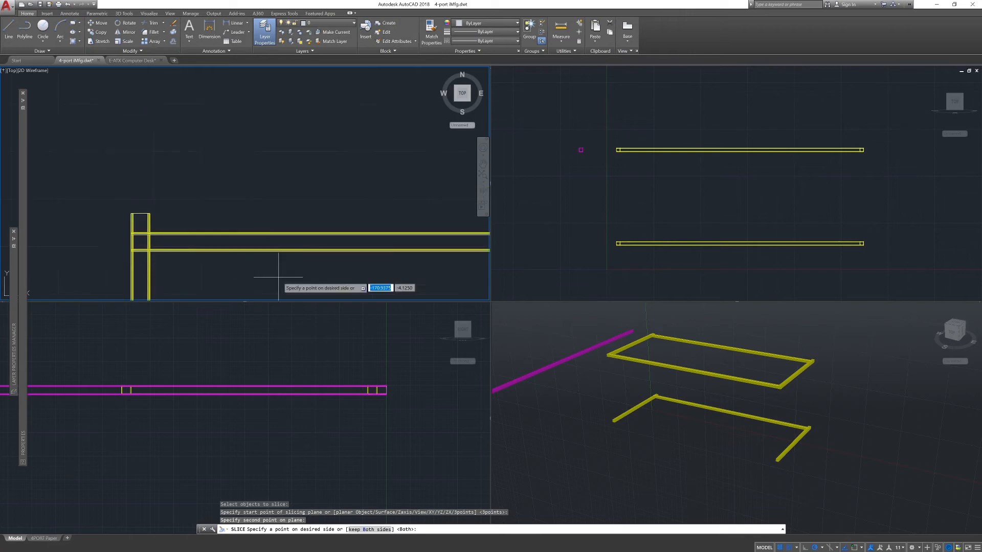
{"action": "middle_click_drag", "start_coordinate": [254, 272], "coordinate": [237, 145]}
{"action": "double_click", "coordinate": [300, 213]}
{"action": "key", "text": "Escape"}
- Copy the upper rear cross tube 13 inches toward the front in the top view as a middle support
{"action": "scroll", "coordinate": [302, 212], "scroll_direction": "down", "scroll_amount": 6}
{"action": "middle_click_drag", "start_coordinate": [346, 236], "coordinate": [290, 218]}
{"action": "scroll", "coordinate": [335, 213], "scroll_direction": "up", "scroll_amount": 2}
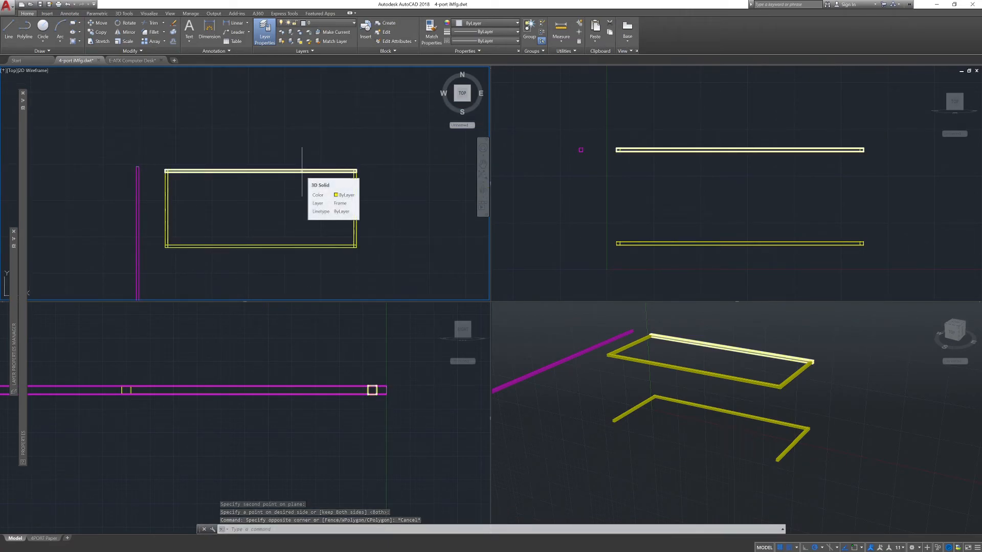
{"action": "middle_click_drag", "start_coordinate": [193, 202], "coordinate": [333, 240]}
{"action": "scroll", "coordinate": [221, 217], "scroll_direction": "up", "scroll_amount": 8}
{"action": "scroll", "coordinate": [247, 189], "scroll_direction": "up", "scroll_amount": 2}
{"action": "middle_click_drag", "start_coordinate": [247, 190], "coordinate": [360, 263]}
{"action": "scroll", "coordinate": [226, 206], "scroll_direction": "up", "scroll_amount": 2}
{"action": "middle_click_drag", "start_coordinate": [225, 207], "coordinate": [259, 239]}
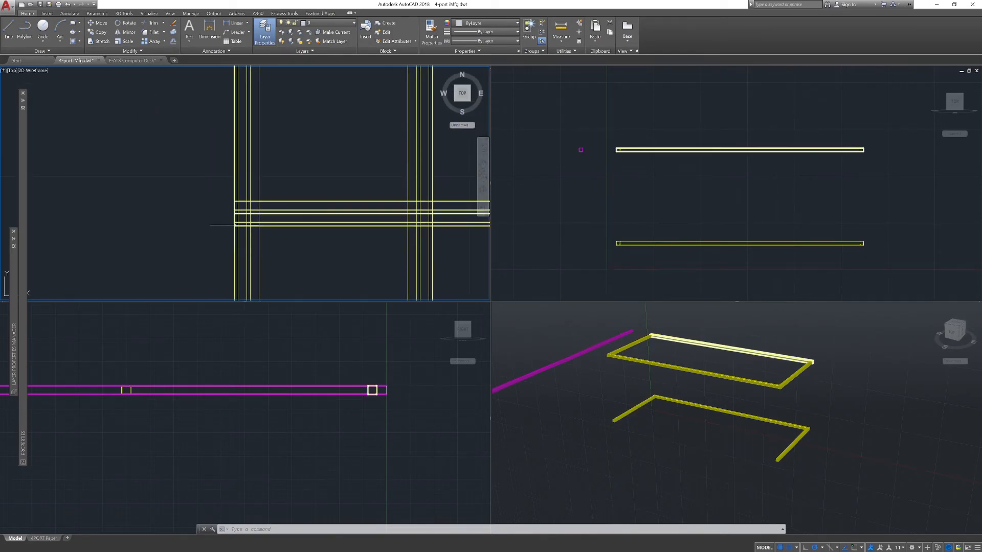
{"action": "type", "text": "PL"}
{"action": "key", "text": "Escape"}
{"action": "type", "text": "cop"}
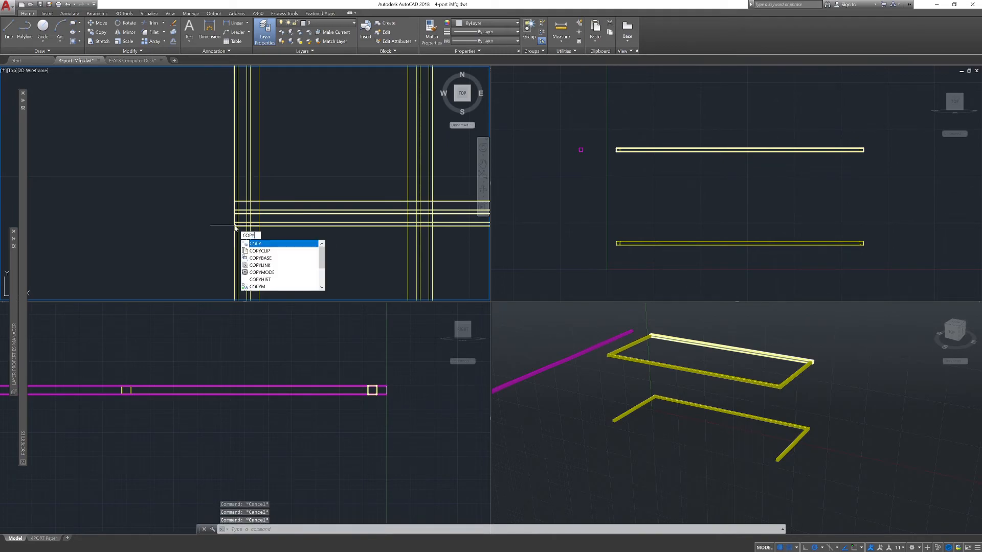
{"action": "key", "text": "Return"}
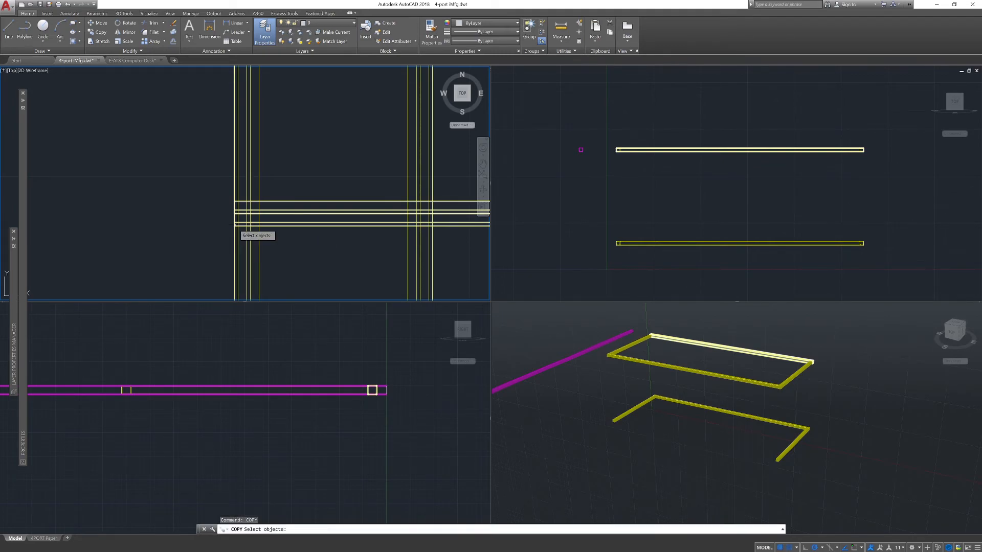
{"action": "left_click", "coordinate": [307, 223]}
{"action": "key", "text": "Return"}
{"action": "scroll", "coordinate": [241, 223], "scroll_direction": "up", "scroll_amount": 3}
{"action": "left_click", "coordinate": [228, 209]}
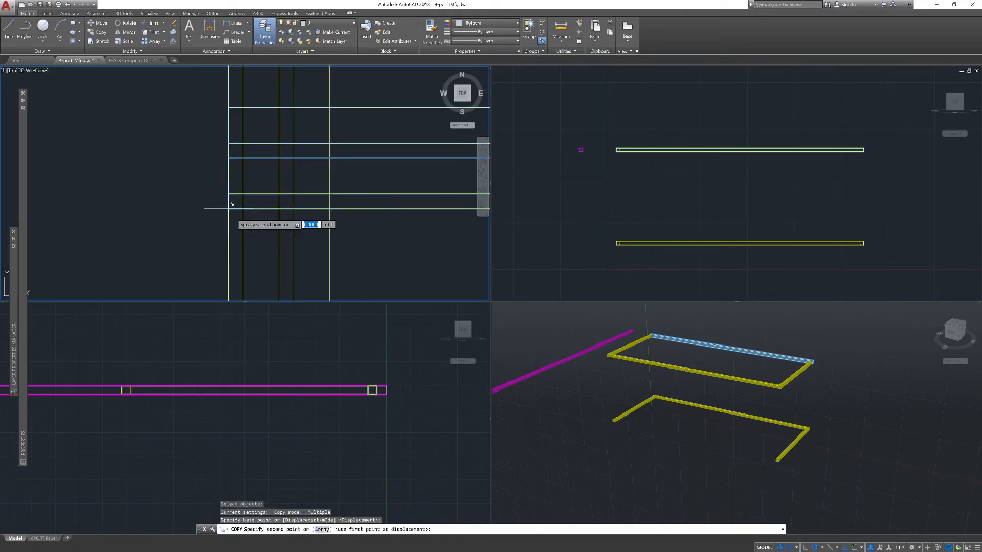
{"action": "scroll", "coordinate": [276, 271], "scroll_direction": "up", "scroll_amount": 4}
{"action": "middle_click_drag", "start_coordinate": [276, 278], "coordinate": [255, 212]}
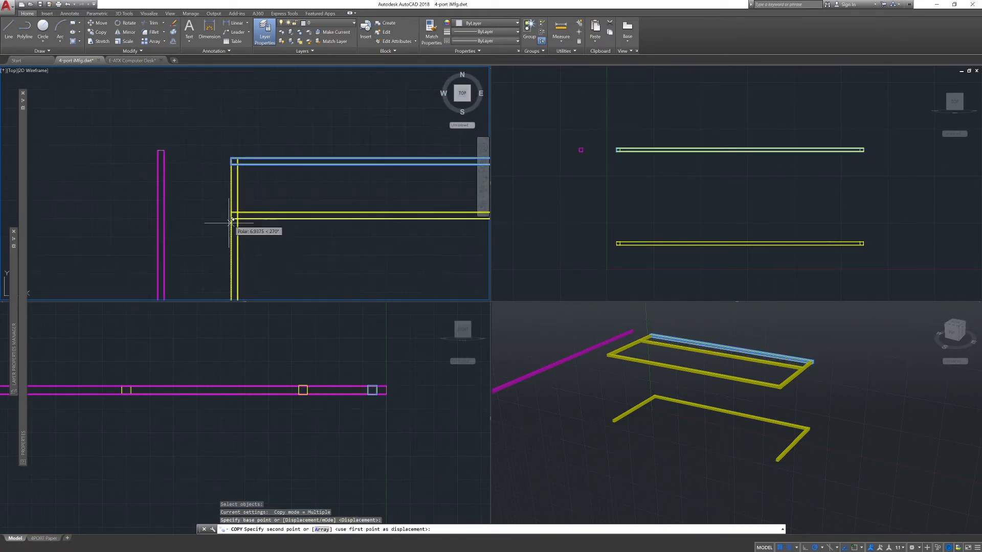
{"action": "middle_click_drag", "start_coordinate": [252, 267], "coordinate": [252, 200]}
{"action": "scroll", "coordinate": [234, 201], "scroll_direction": "up", "scroll_amount": 2}
{"action": "scroll", "coordinate": [238, 196], "scroll_direction": "down", "scroll_amount": 3}
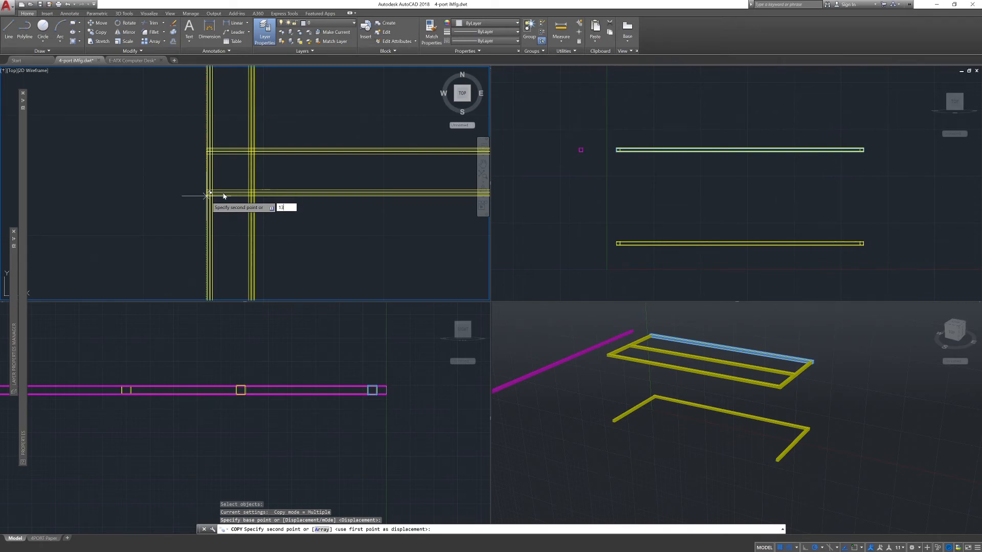
{"action": "key", "text": "Return"}
{"action": "key", "text": "Escape"}
{"action": "key", "text": "Escape"}
{"action": "key", "text": "Escape"}
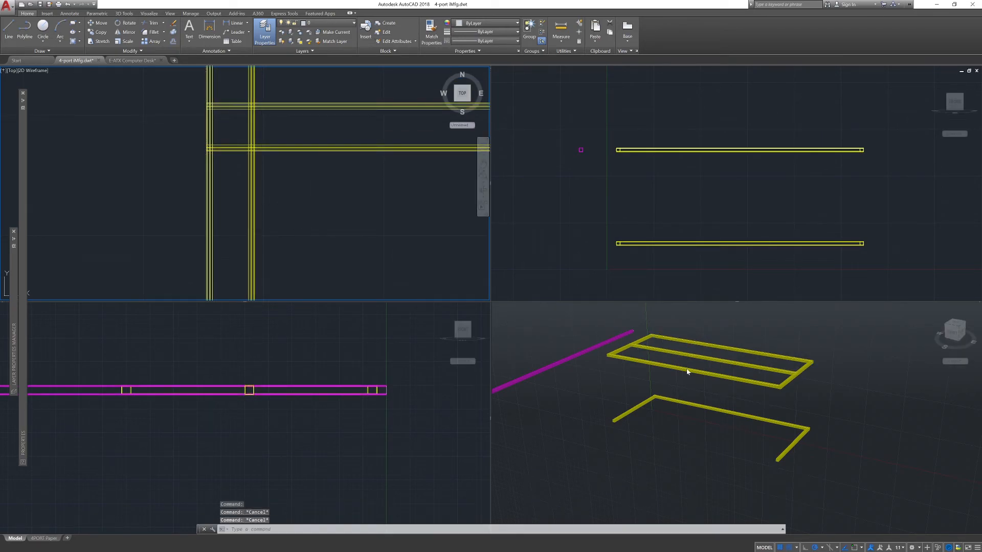
- Examine the frame with its middle cross tube in the 3D and top views beside the base tube
{"action": "left_click", "coordinate": [685, 370]}
{"action": "mouse_move", "coordinate": [854, 361]}
{"action": "middle_mouse_down", "text": "shift"}
{"action": "mouse_move", "coordinate": [819, 399]}
{"action": "mouse_move", "coordinate": [844, 358]}
{"action": "mouse_move", "coordinate": [847, 371]}
{"action": "middle_mouse_up", "text": "shift"}
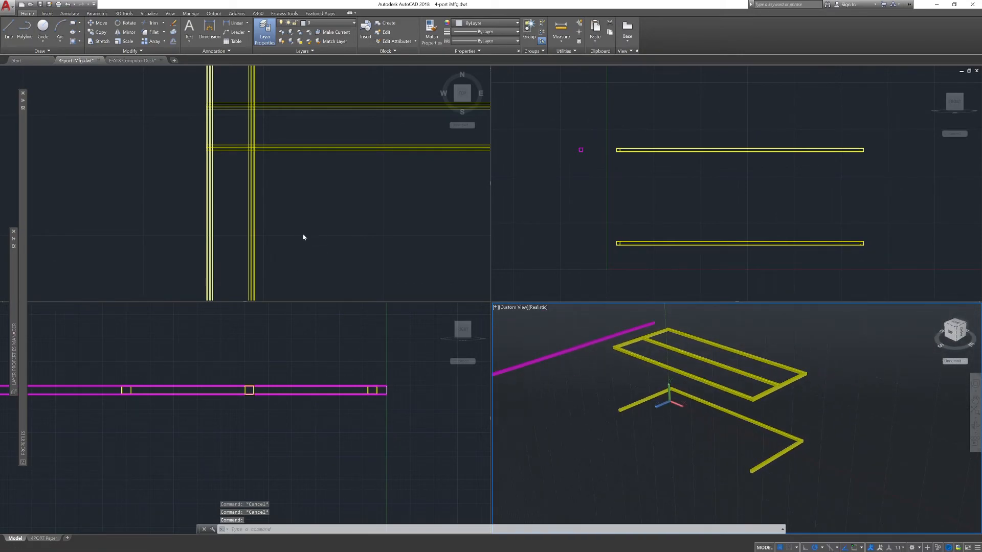
{"action": "left_click", "coordinate": [281, 395]}
{"action": "left_click", "coordinate": [122, 227]}
{"action": "scroll", "coordinate": [122, 228], "scroll_direction": "down", "scroll_amount": 5}
{"action": "middle_click_drag", "start_coordinate": [122, 228], "coordinate": [209, 213]}
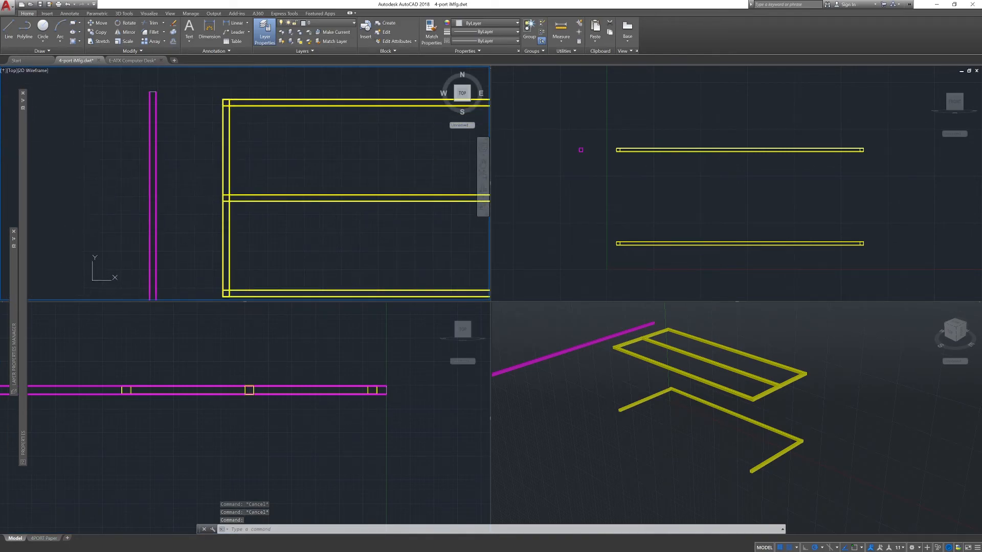
{"action": "left_click", "coordinate": [150, 100]}
{"action": "key", "text": "Escape"}
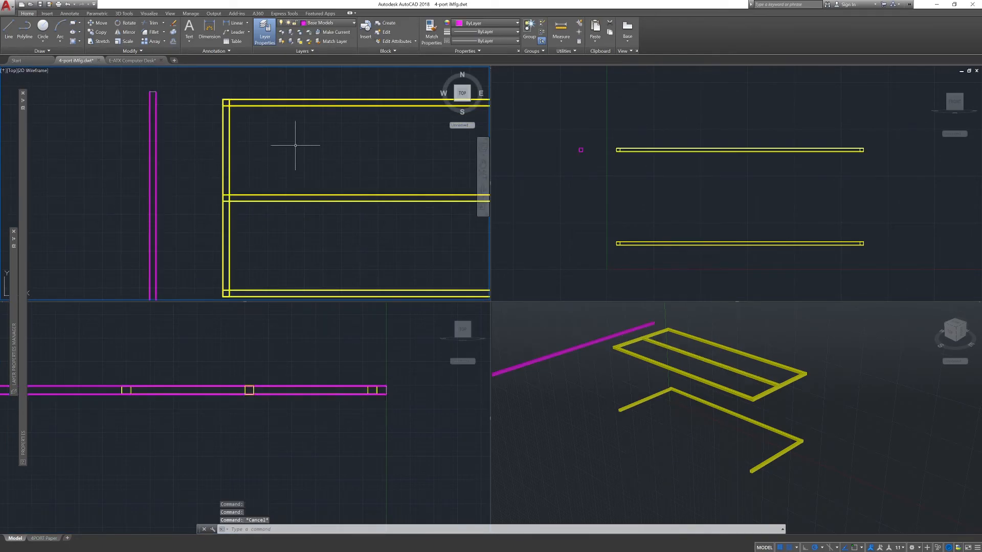
- Copy the upper rear cross tube 1 inch straight up in the front view
{"action": "left_click", "coordinate": [296, 106]}
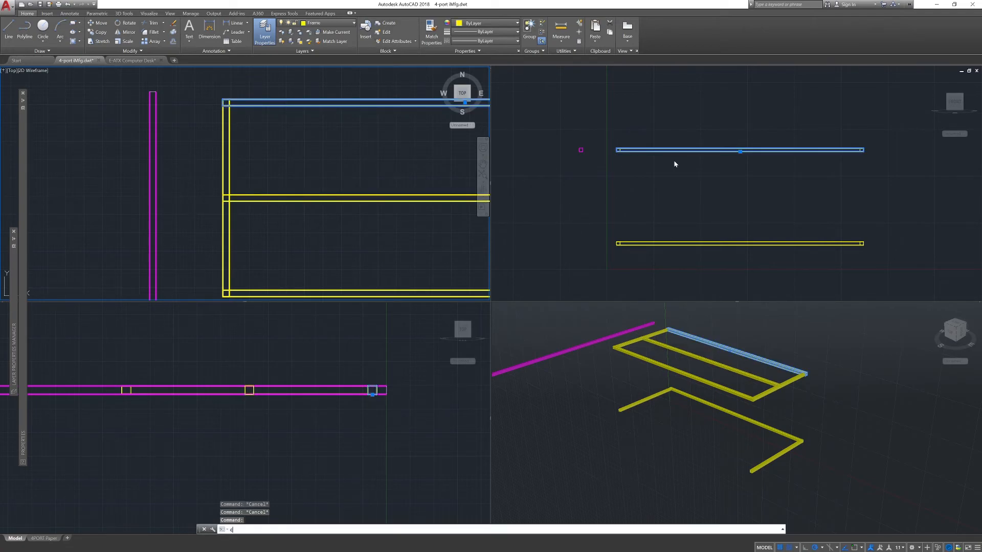
{"action": "key", "text": "Escape"}
{"action": "left_click", "coordinate": [628, 183]}
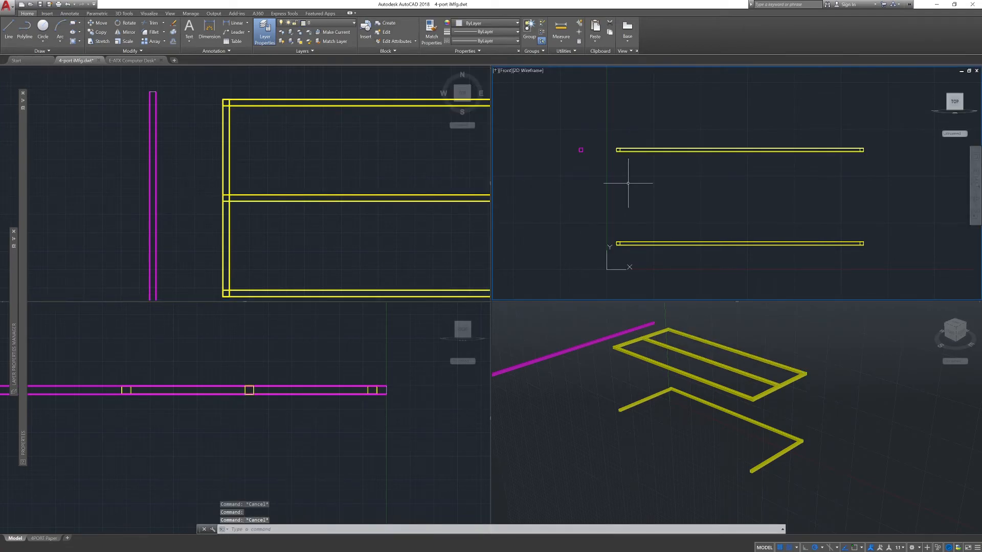
{"action": "scroll", "coordinate": [626, 154], "scroll_direction": "up", "scroll_amount": 4}
{"action": "middle_click_drag", "start_coordinate": [616, 154], "coordinate": [673, 259]}
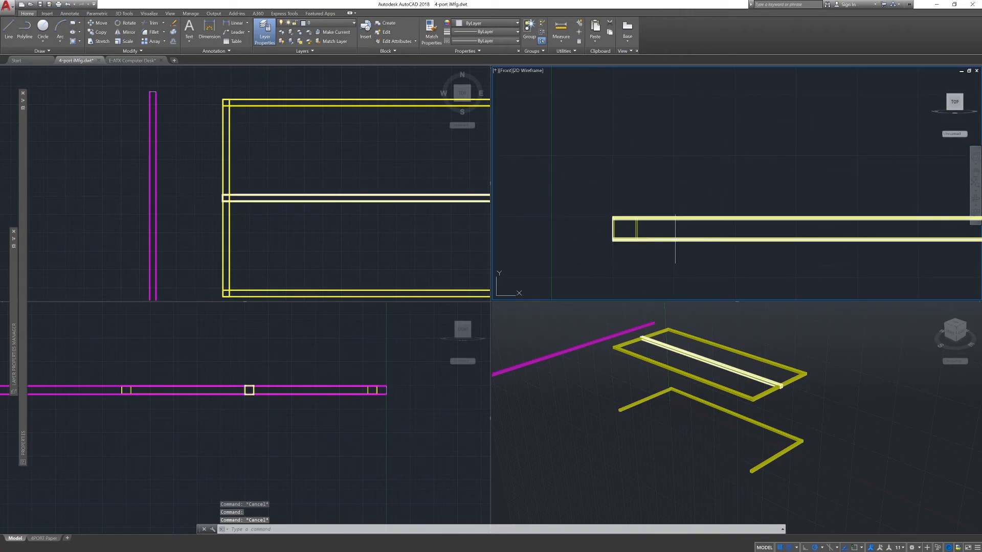
{"action": "left_click", "coordinate": [715, 344]}
{"action": "left_click", "coordinate": [715, 345]}
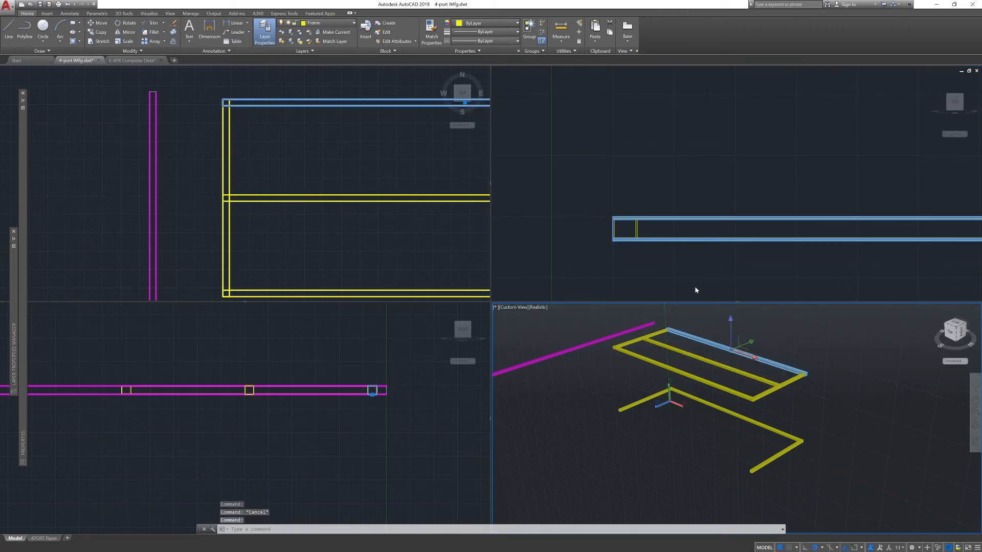
{"action": "left_click", "coordinate": [666, 185]}
{"action": "type", "text": "co"}
{"action": "key", "text": "Return"}
{"action": "scroll", "coordinate": [614, 230], "scroll_direction": "up", "scroll_amount": 6}
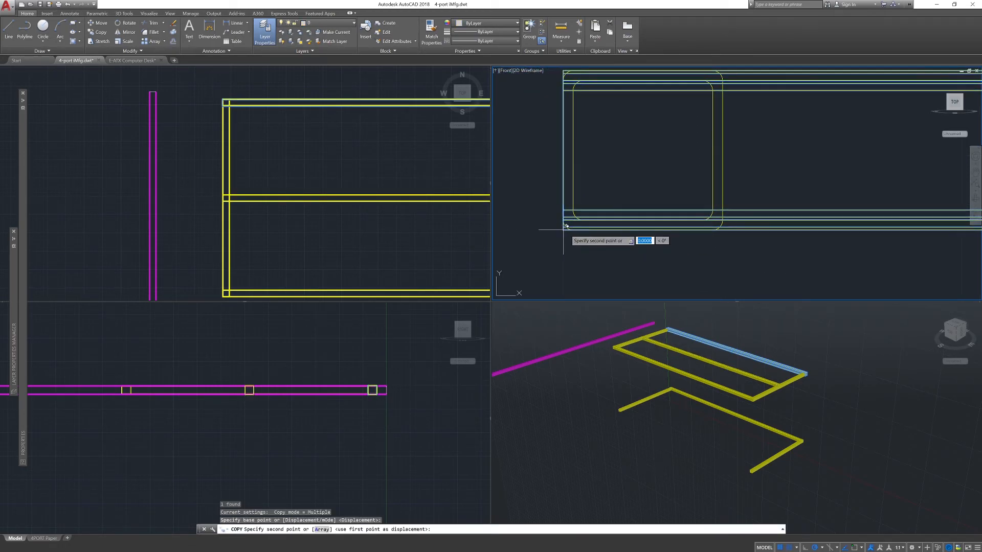
{"action": "scroll", "coordinate": [563, 230], "scroll_direction": "up", "scroll_amount": 3}
{"action": "left_click", "coordinate": [566, 193]}
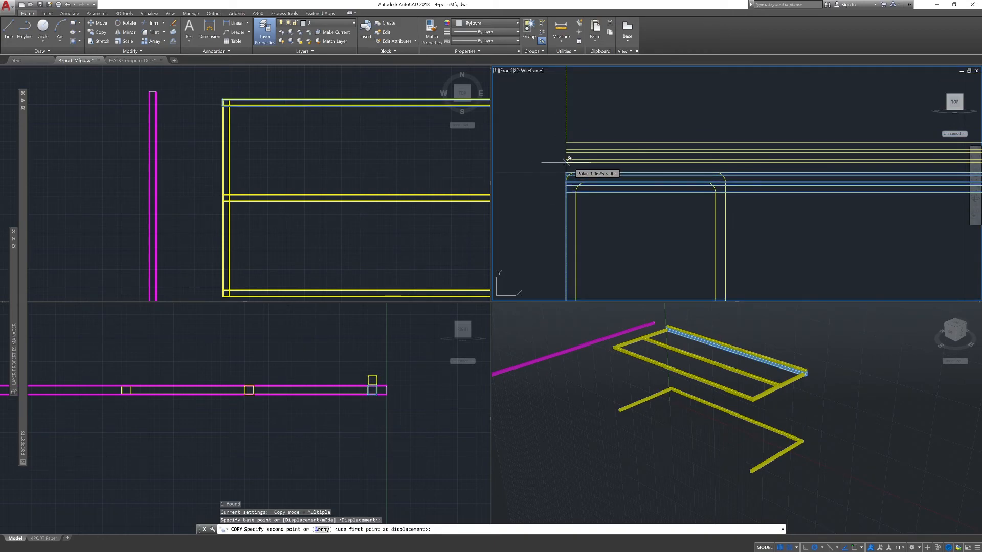
{"action": "left_click", "coordinate": [568, 168]}
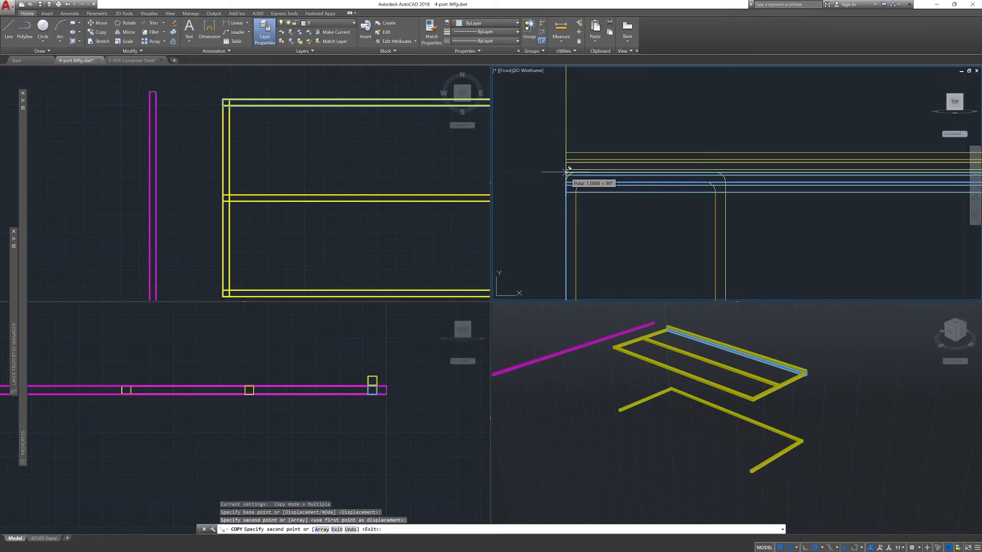
{"action": "key", "text": "Escape"}
{"action": "key", "text": "Escape"}
{"action": "key", "text": "Escape"}
- Rotate the copied tube 90 degrees clockwise about its lower left corner in the front view to form a vertical rear leg
{"action": "left_click", "coordinate": [568, 152]}
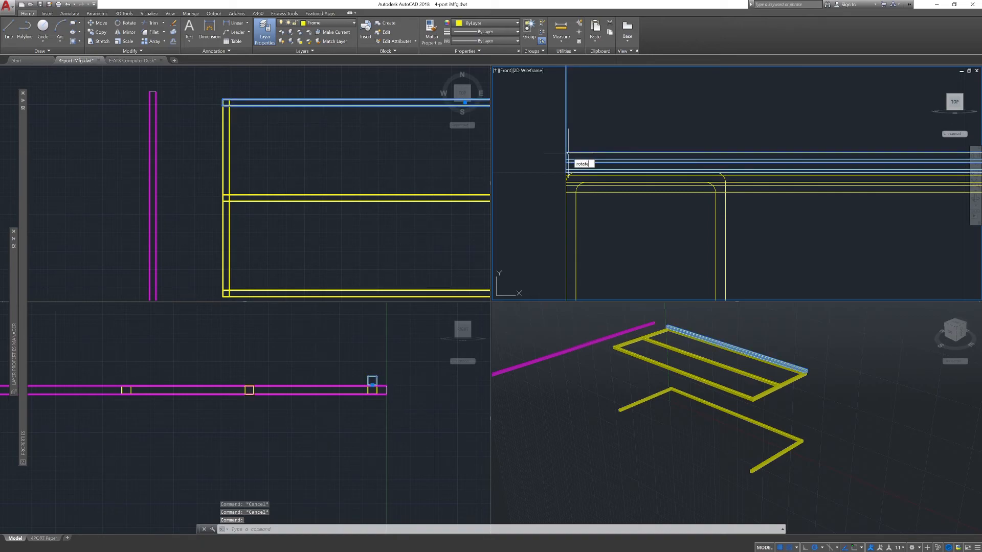
{"action": "key", "text": "Return"}
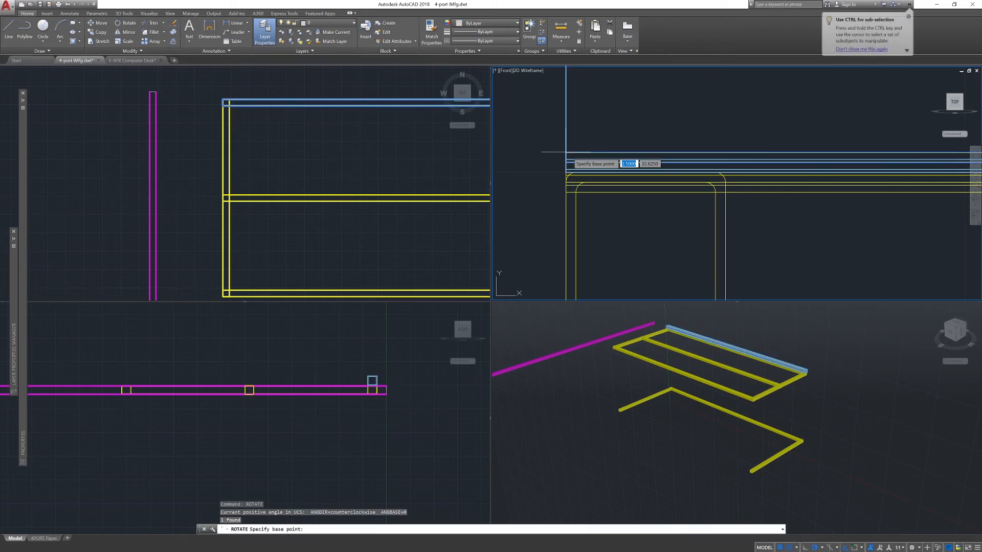
{"action": "left_click", "coordinate": [566, 172]}
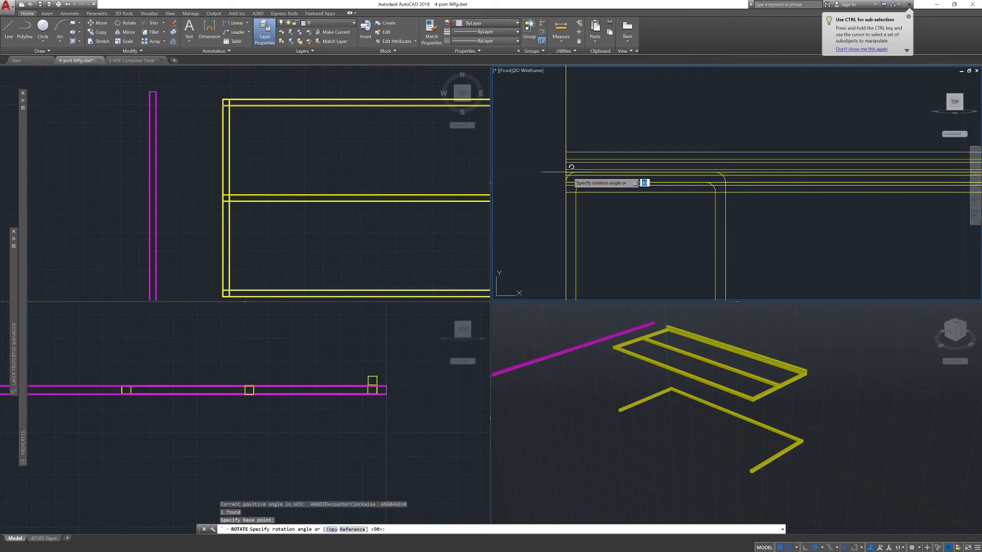
{"action": "scroll", "coordinate": [710, 186], "scroll_direction": "down", "scroll_amount": 2}
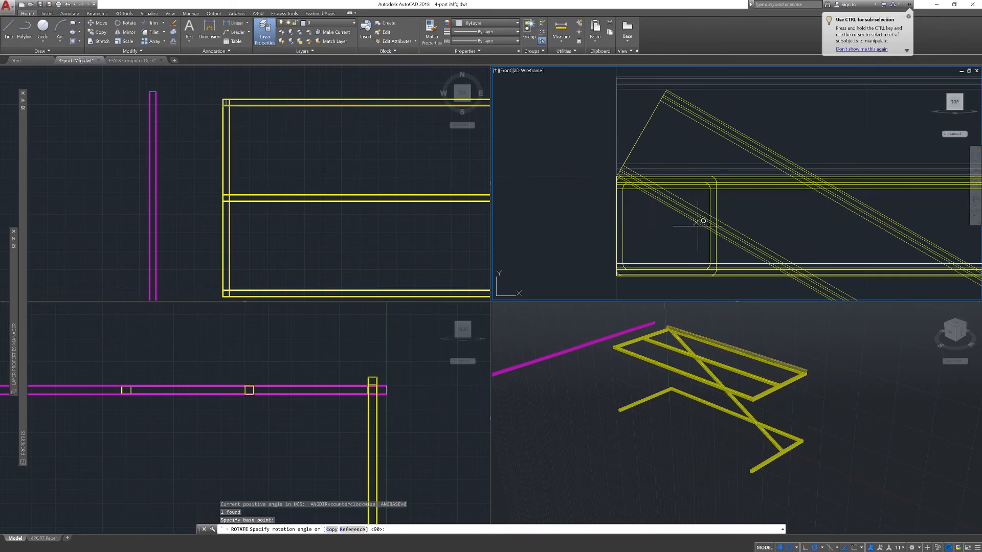
{"action": "middle_click_drag", "start_coordinate": [660, 252], "coordinate": [681, 215]}
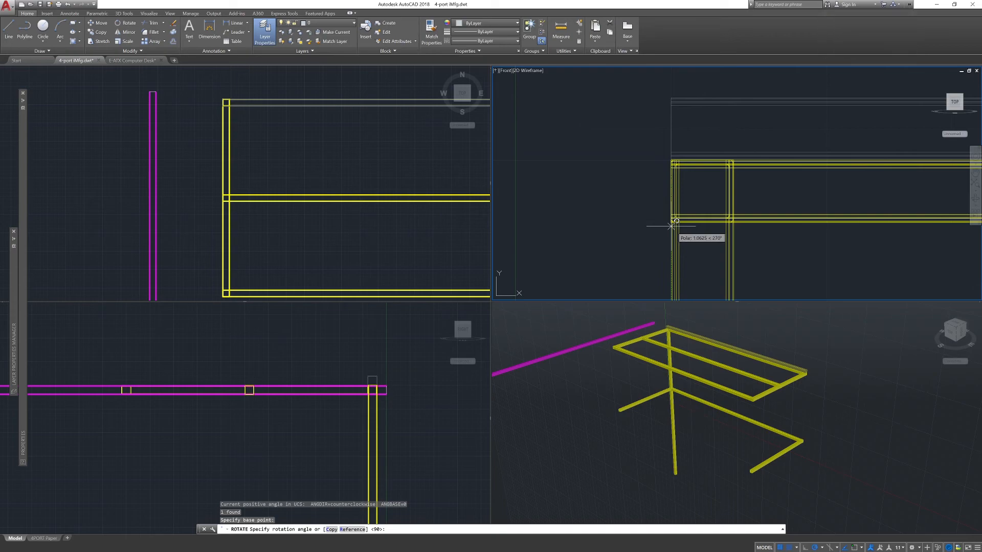
{"action": "left_click", "coordinate": [671, 225]}
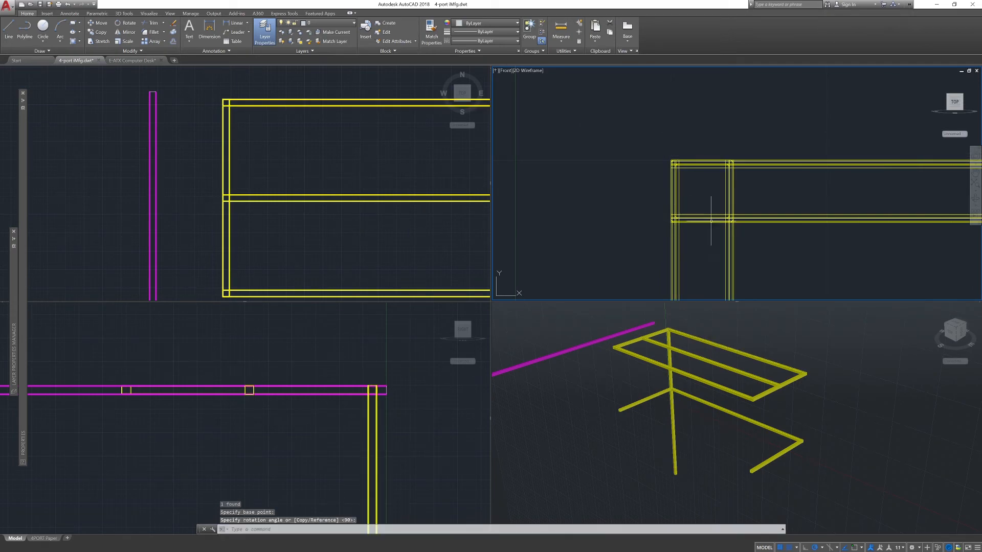
{"action": "key", "text": "Escape"}
{"action": "key", "text": "Escape"}
{"action": "left_click", "coordinate": [733, 260]}
{"action": "key", "text": "Escape"}
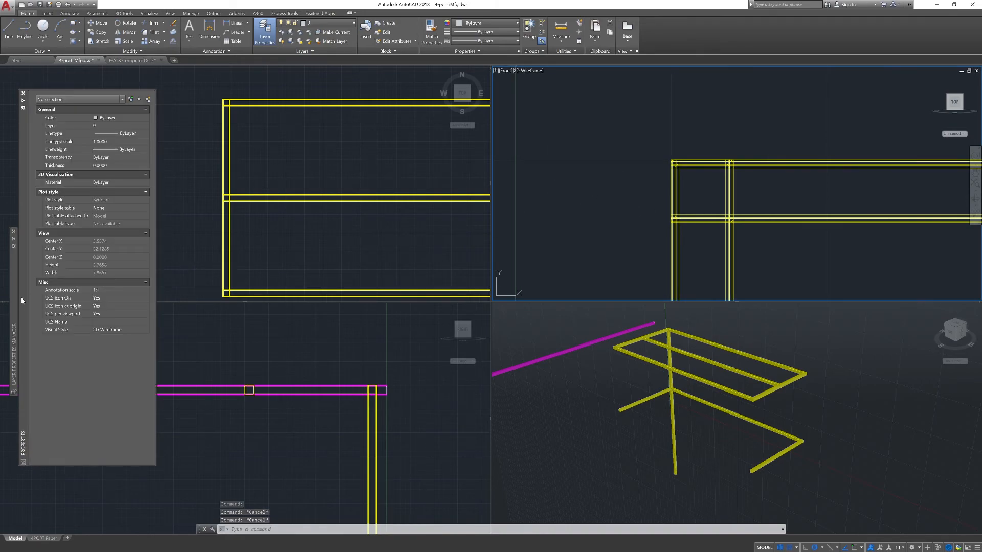
- Thaw the Crude layer to bring back the rough desk panels as a reference
{"action": "mouse_move", "coordinate": [14, 303]}
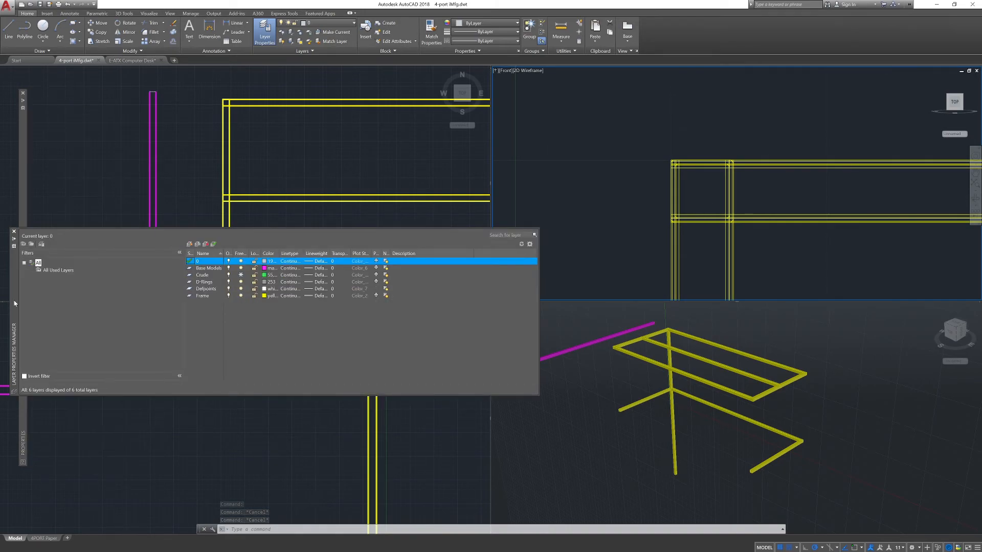
{"action": "left_click", "coordinate": [240, 276]}
{"action": "left_click", "coordinate": [632, 207]}
{"action": "key", "text": "Escape"}
- Slice the rear leg along the crude side panel's bottom edge in the front view, keeping the upper part, and freeze the Crude layer
{"action": "scroll", "coordinate": [617, 238], "scroll_direction": "down", "scroll_amount": 3}
{"action": "middle_click_drag", "start_coordinate": [624, 276], "coordinate": [649, 115]}
{"action": "middle_click_drag", "start_coordinate": [724, 241], "coordinate": [734, 101]}
{"action": "scroll", "coordinate": [711, 197], "scroll_direction": "up", "scroll_amount": 3}
{"action": "middle_click_drag", "start_coordinate": [706, 244], "coordinate": [761, 179]}
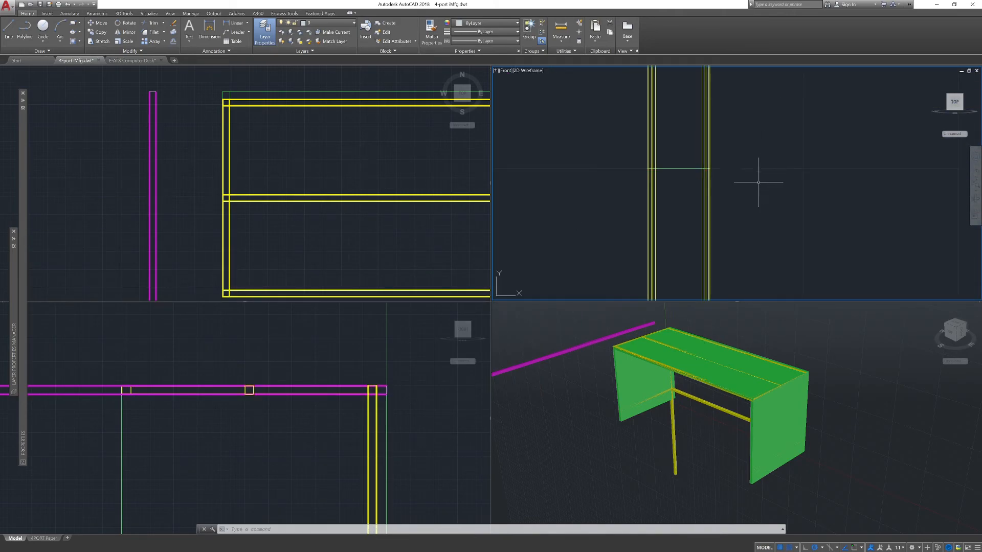
{"action": "key", "text": "Return"}
{"action": "left_click", "coordinate": [652, 200]}
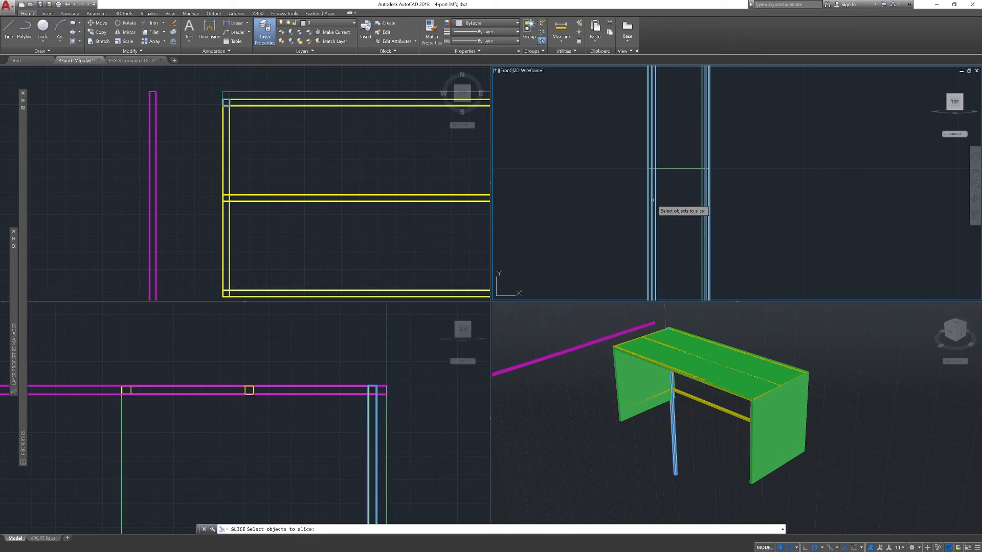
{"action": "key", "text": "Return"}
{"action": "scroll", "coordinate": [652, 174], "scroll_direction": "up", "scroll_amount": 5}
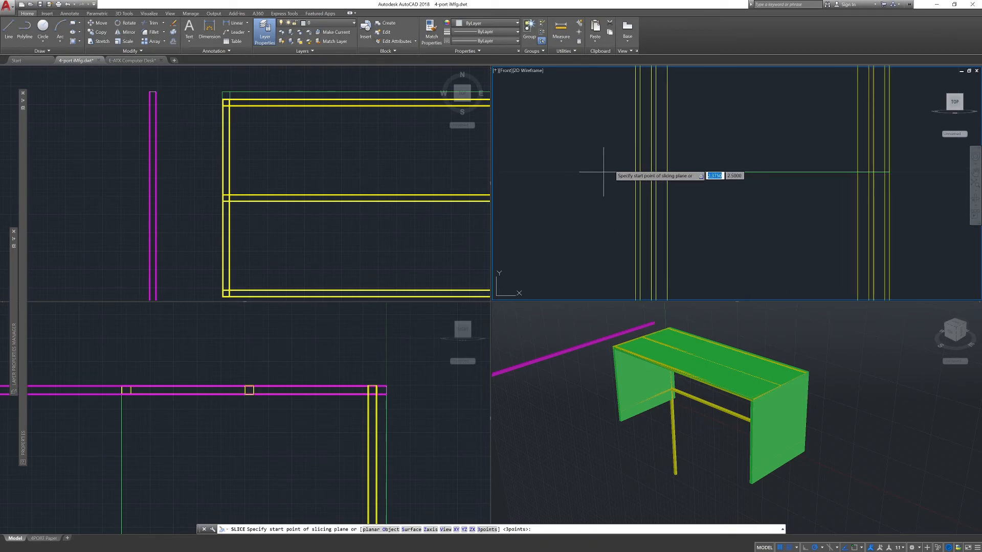
{"action": "left_click", "coordinate": [604, 172]}
{"action": "left_click", "coordinate": [906, 171]}
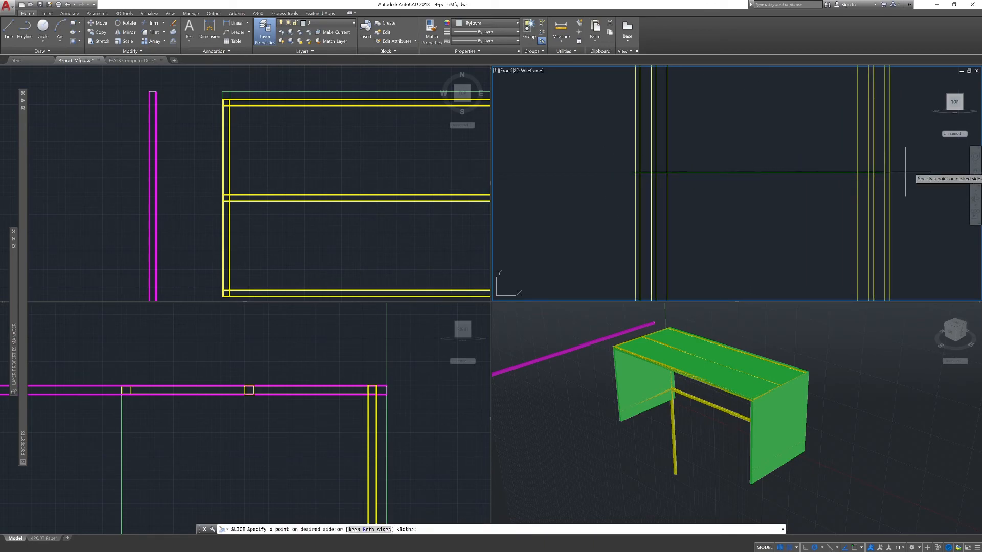
{"action": "left_click", "coordinate": [668, 107]}
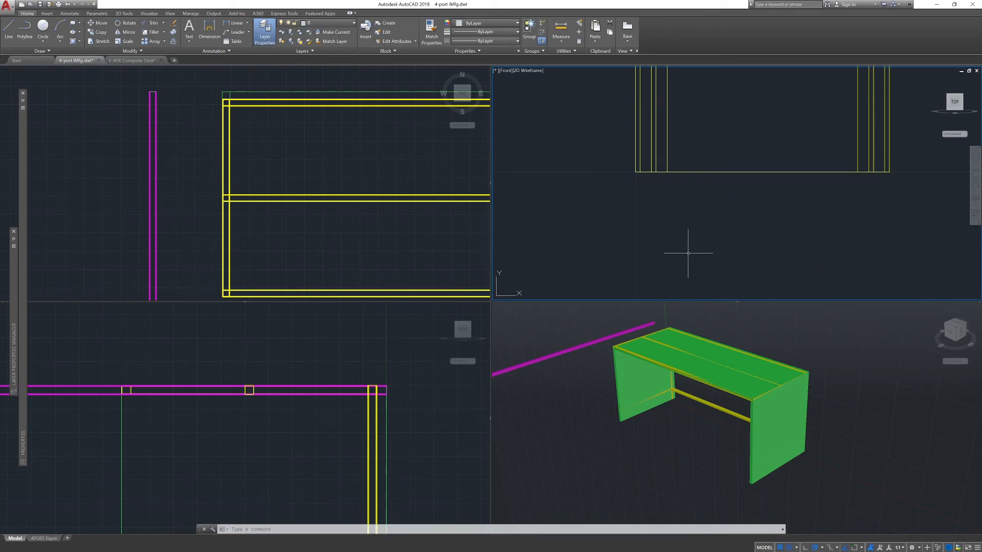
{"action": "scroll", "coordinate": [736, 210], "scroll_direction": "down", "scroll_amount": 4}
{"action": "middle_click_drag", "start_coordinate": [754, 254], "coordinate": [667, 263]}
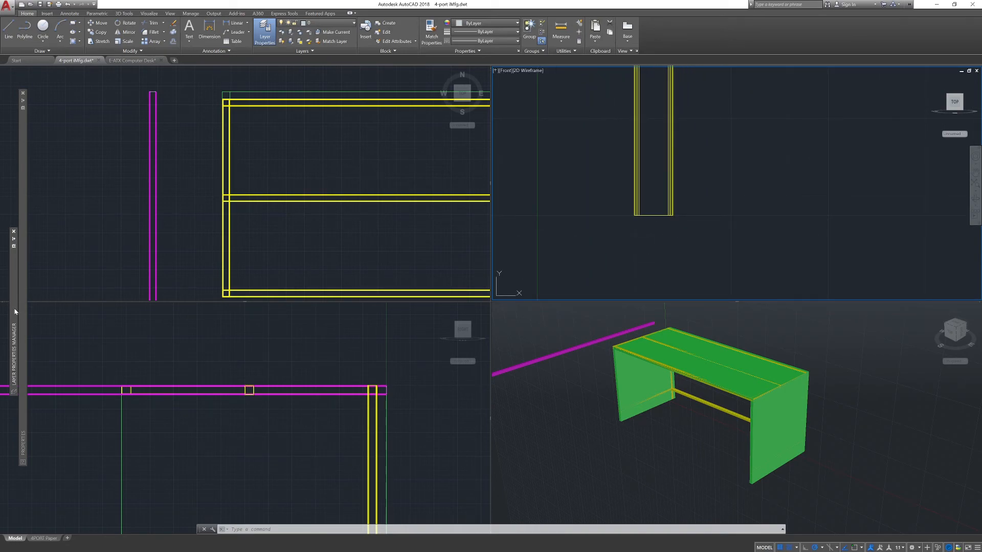
{"action": "mouse_move", "coordinate": [15, 311]}
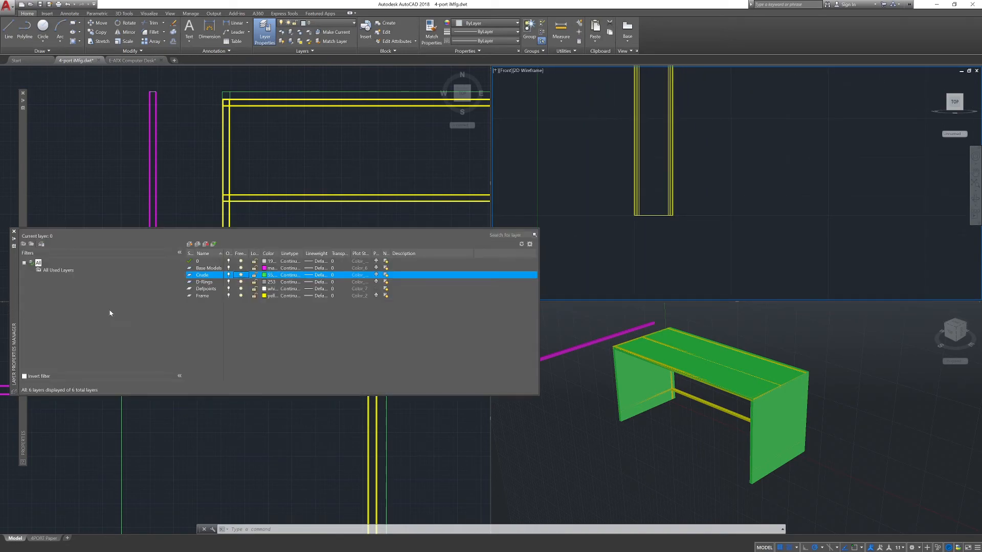
{"action": "left_click", "coordinate": [240, 275]}
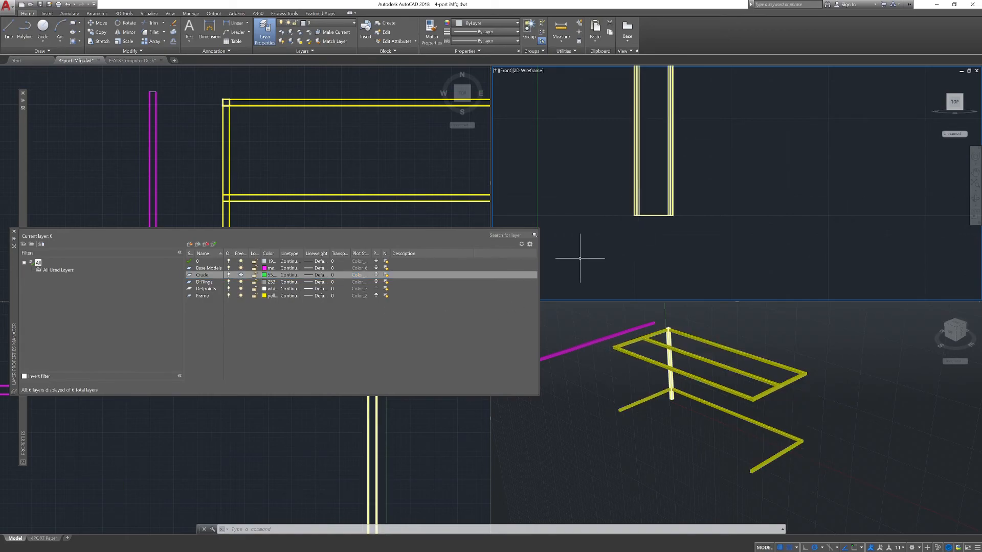
- Copy the rear leg horizontally to the opposite end of the frame in the front view, aligned with the lower side tube's outer profile corner
{"action": "left_click", "coordinate": [652, 216]}
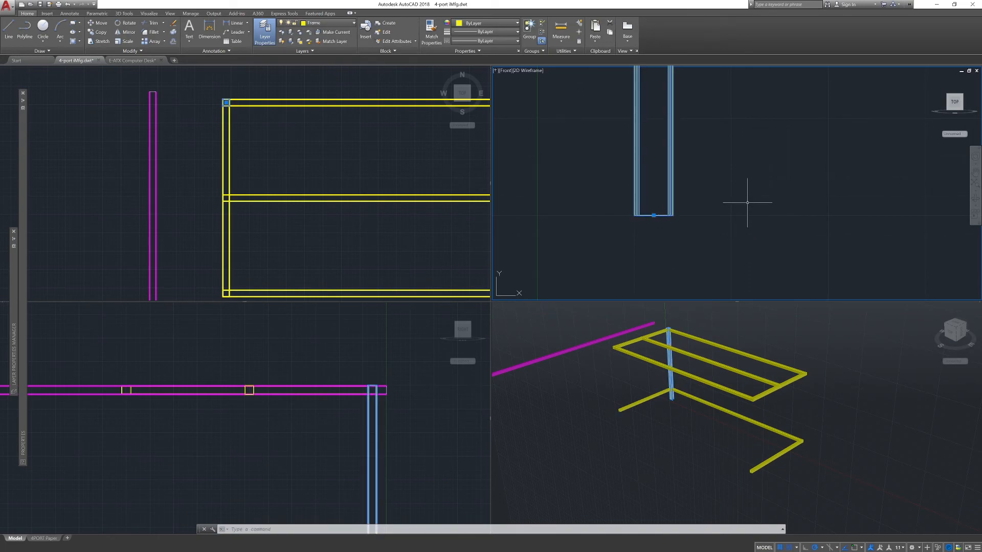
{"action": "type", "text": "co"}
{"action": "key", "text": "Return"}
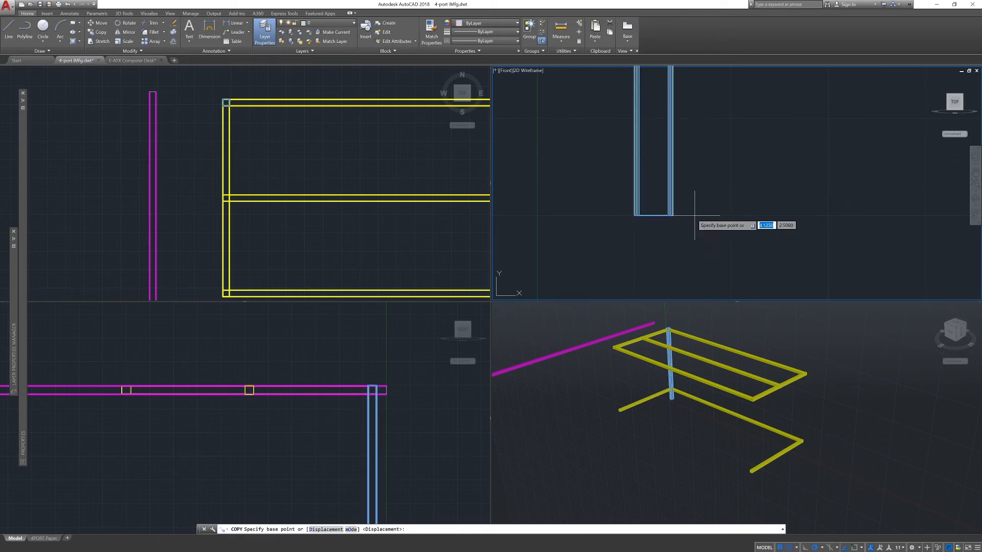
{"action": "scroll", "coordinate": [667, 219], "scroll_direction": "down", "scroll_amount": 3}
{"action": "scroll", "coordinate": [676, 171], "scroll_direction": "up", "scroll_amount": 6}
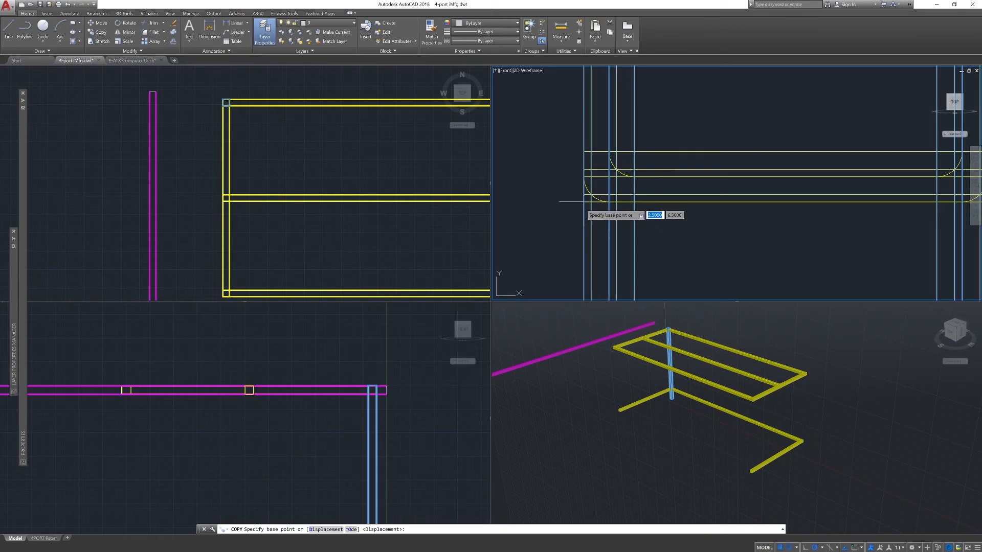
{"action": "left_click", "coordinate": [584, 201]}
{"action": "scroll", "coordinate": [691, 205], "scroll_direction": "down", "scroll_amount": 6}
{"action": "middle_click_drag", "start_coordinate": [773, 213], "coordinate": [517, 225]}
{"action": "scroll", "coordinate": [895, 220], "scroll_direction": "down", "scroll_amount": 4}
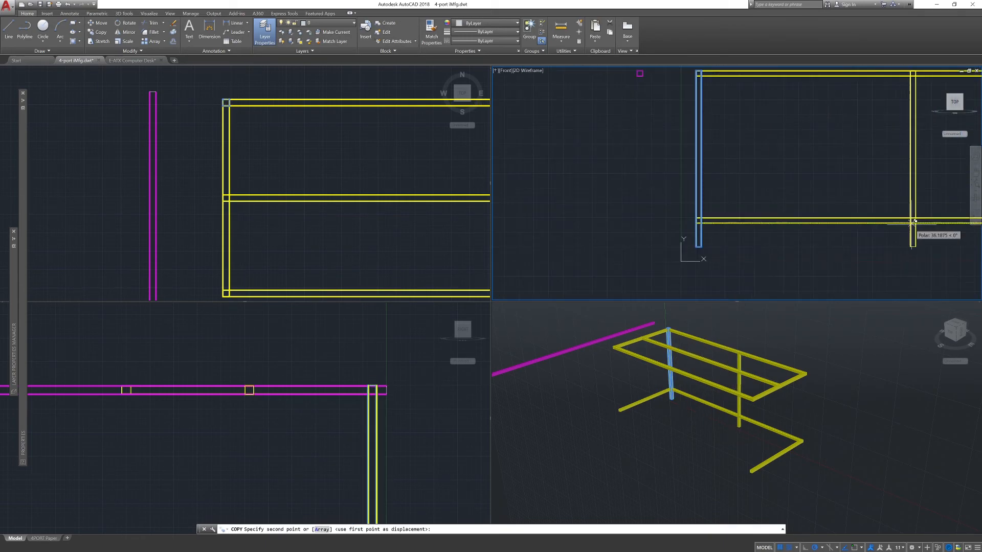
{"action": "middle_click_drag", "start_coordinate": [910, 224], "coordinate": [526, 266]}
{"action": "scroll", "coordinate": [702, 263], "scroll_direction": "up", "scroll_amount": 5}
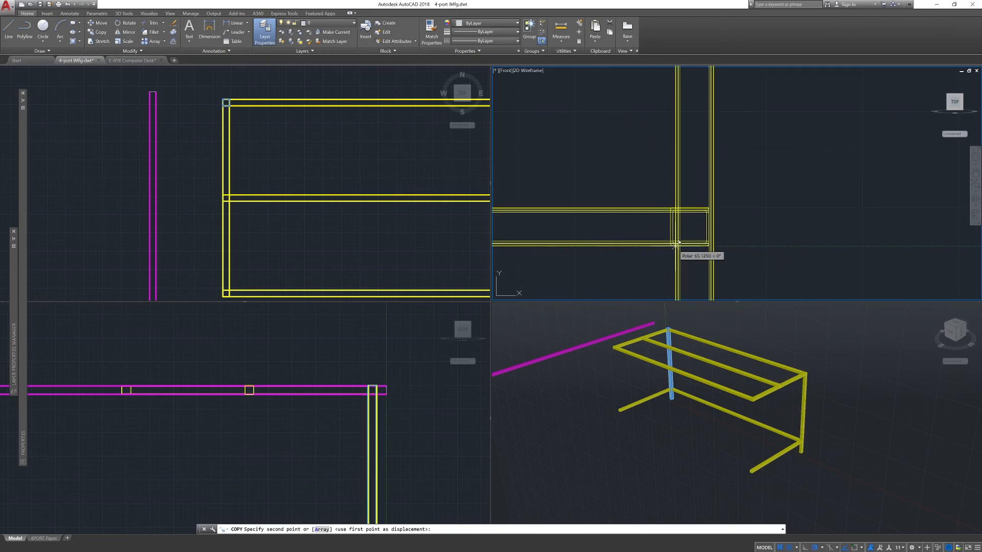
{"action": "scroll", "coordinate": [666, 244], "scroll_direction": "up", "scroll_amount": 3}
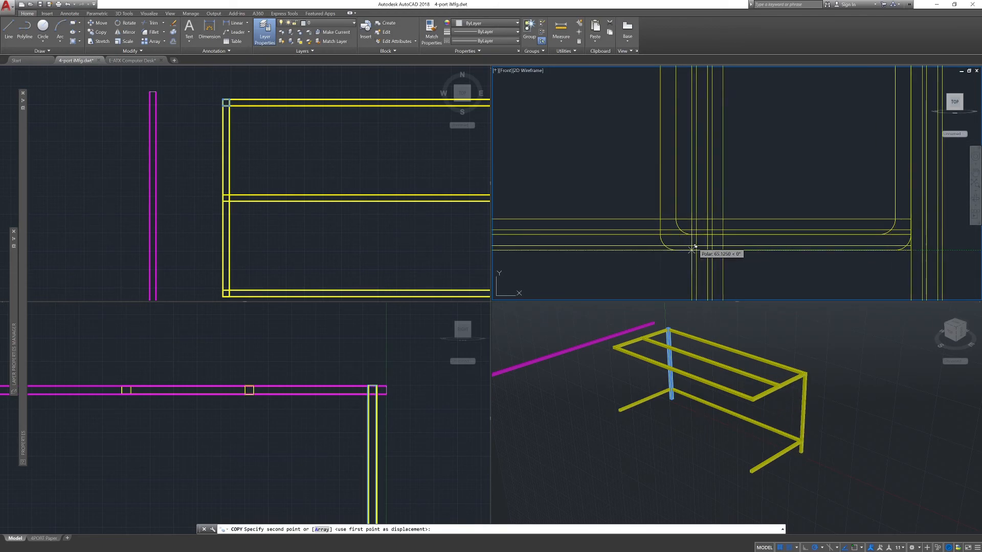
{"action": "left_click", "coordinate": [661, 249]}
{"action": "key", "text": "Escape"}
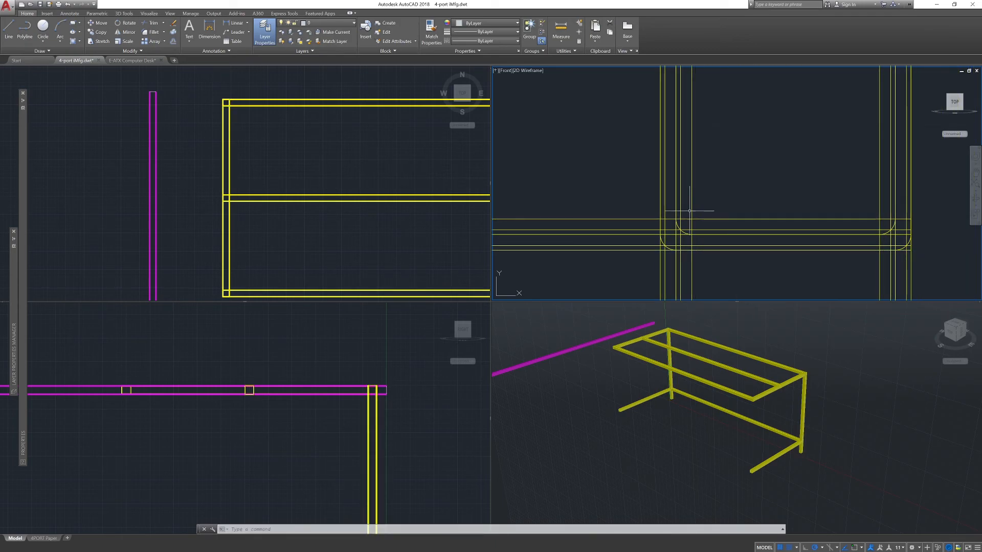
- Examine the frame and its rear legs in the top and side views
{"action": "left_click", "coordinate": [292, 241]}
{"action": "scroll", "coordinate": [300, 252], "scroll_direction": "down", "scroll_amount": 2}
{"action": "left_click", "coordinate": [437, 425]}
{"action": "scroll", "coordinate": [430, 438], "scroll_direction": "down", "scroll_amount": 2}
{"action": "middle_click_drag", "start_coordinate": [313, 479], "coordinate": [336, 382]}
{"action": "scroll", "coordinate": [438, 399], "scroll_direction": "up", "scroll_amount": 2}
{"action": "middle_click_drag", "start_coordinate": [431, 384], "coordinate": [370, 441]}
{"action": "middle_click_drag", "start_coordinate": [289, 361], "coordinate": [289, 402]}
{"action": "scroll", "coordinate": [288, 367], "scroll_direction": "down", "scroll_amount": 2}
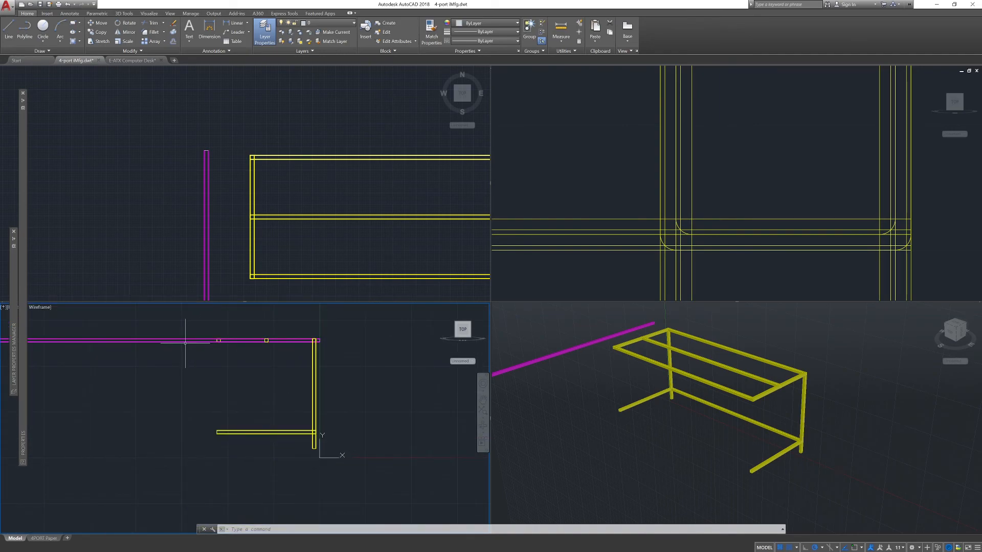
- Clear the selection and freeze the Base Models layer to hide the magenta base tube
{"action": "left_click", "coordinate": [184, 339]}
{"action": "left_click", "coordinate": [182, 342]}
{"action": "key", "text": "Escape"}
{"action": "key", "text": "Escape"}
{"action": "key", "text": "Escape"}
{"action": "mouse_move", "coordinate": [15, 337]}
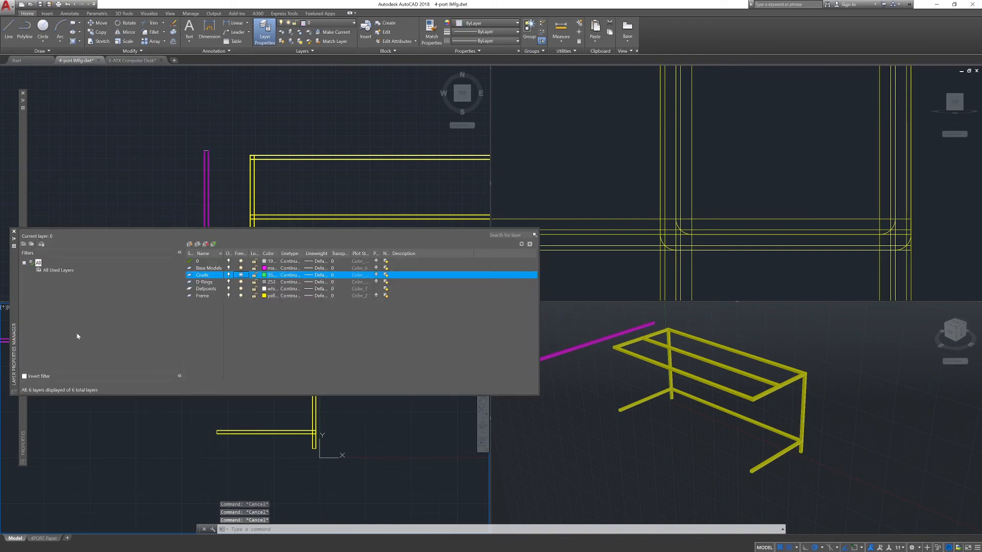
{"action": "left_click", "coordinate": [241, 268]}
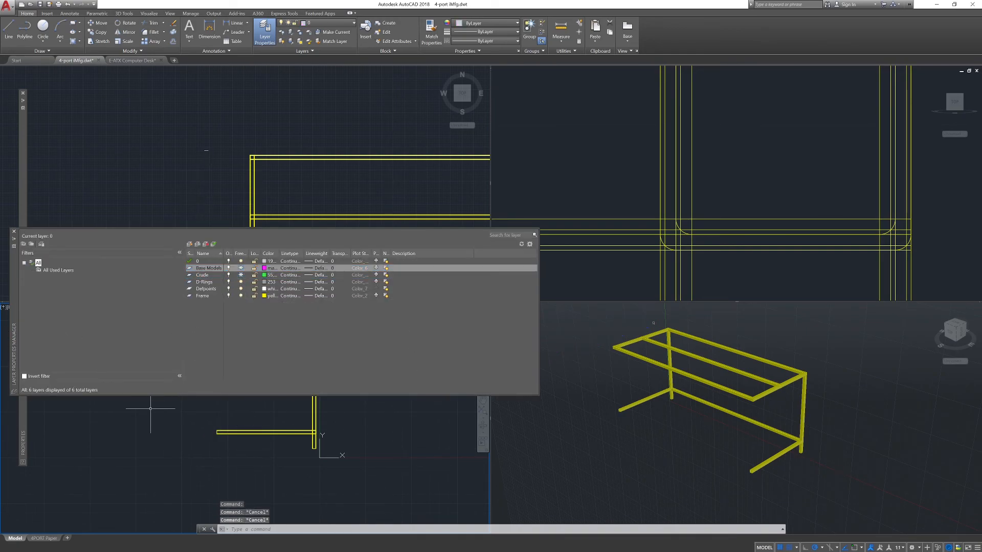
- Erase the small stray polyline left outside the frame's rear corner in the top view
{"action": "left_click", "coordinate": [201, 156]}
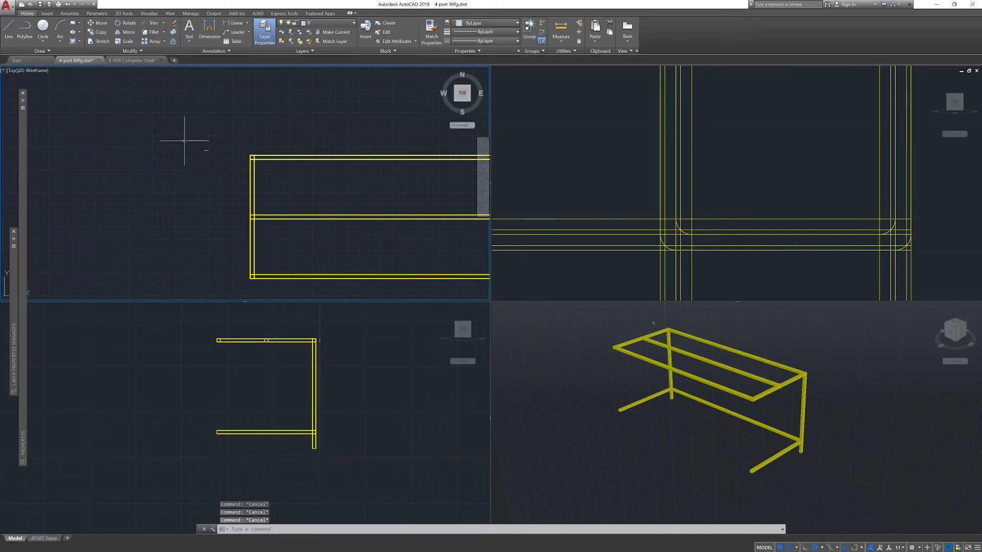
{"action": "left_click", "coordinate": [216, 161]}
{"action": "left_click", "coordinate": [200, 142]}
{"action": "mouse_move", "coordinate": [208, 152]}
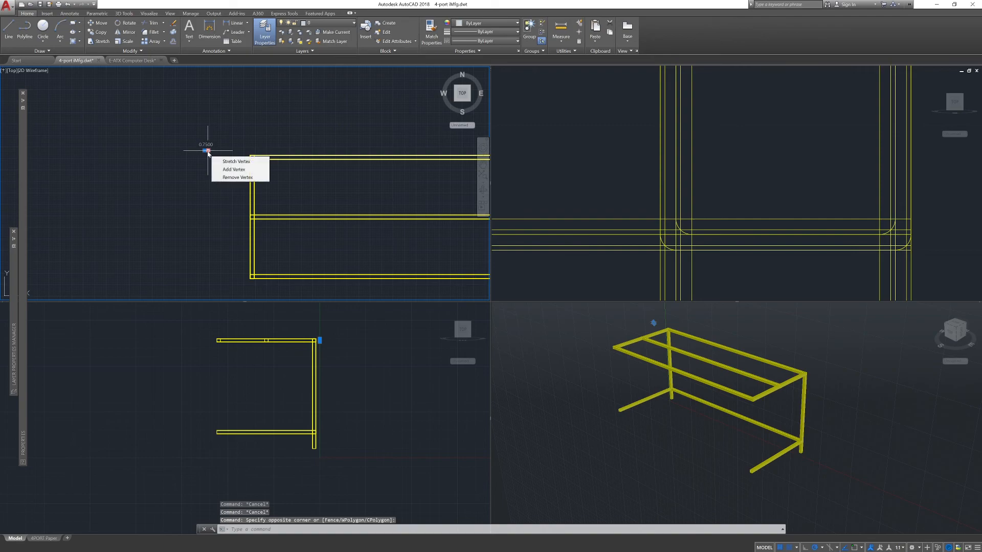
{"action": "key", "text": "Delete"}
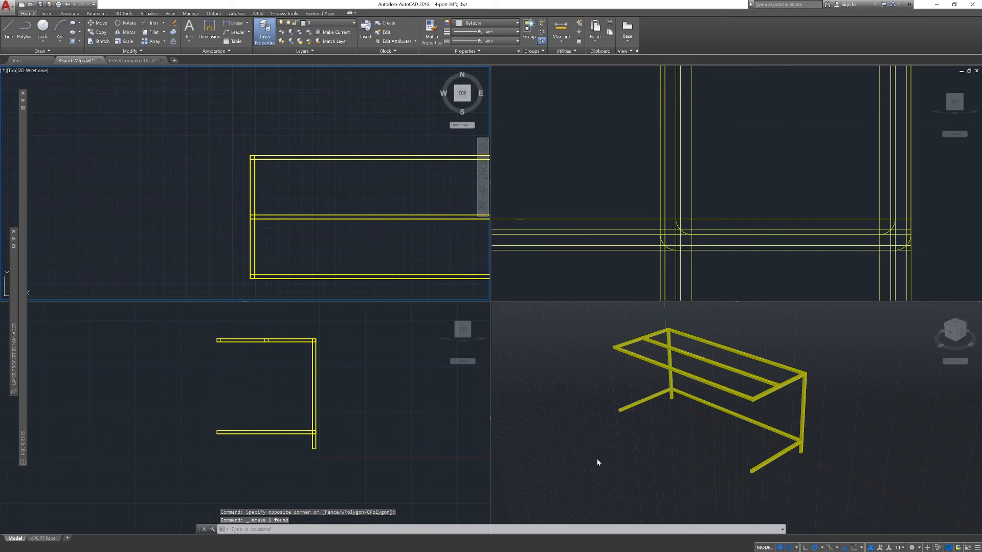
{"action": "left_click", "coordinate": [548, 361]}
{"action": "left_click", "coordinate": [318, 384]}
{"action": "scroll", "coordinate": [322, 391], "scroll_direction": "up", "scroll_amount": 5}
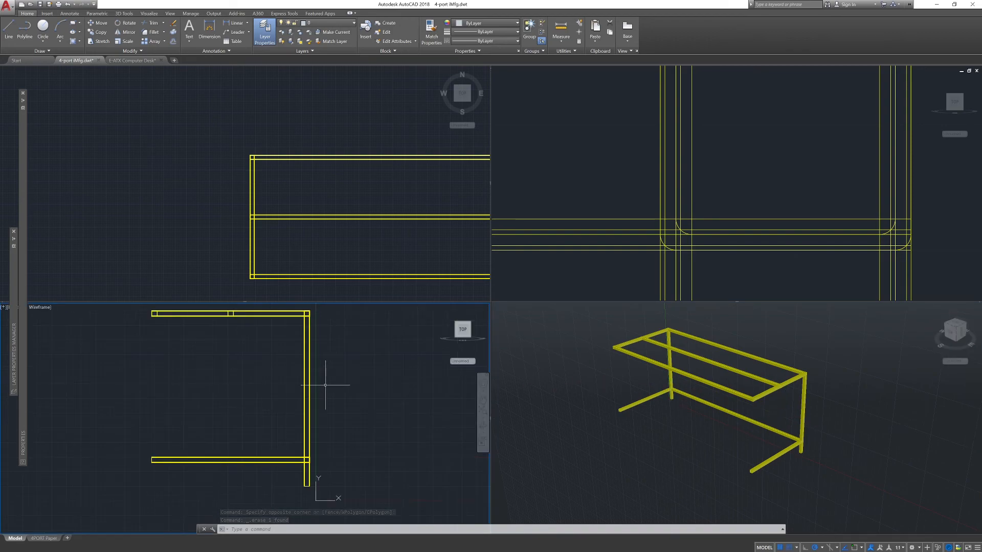
{"action": "left_click", "coordinate": [334, 403]}
{"action": "left_click", "coordinate": [284, 401]}
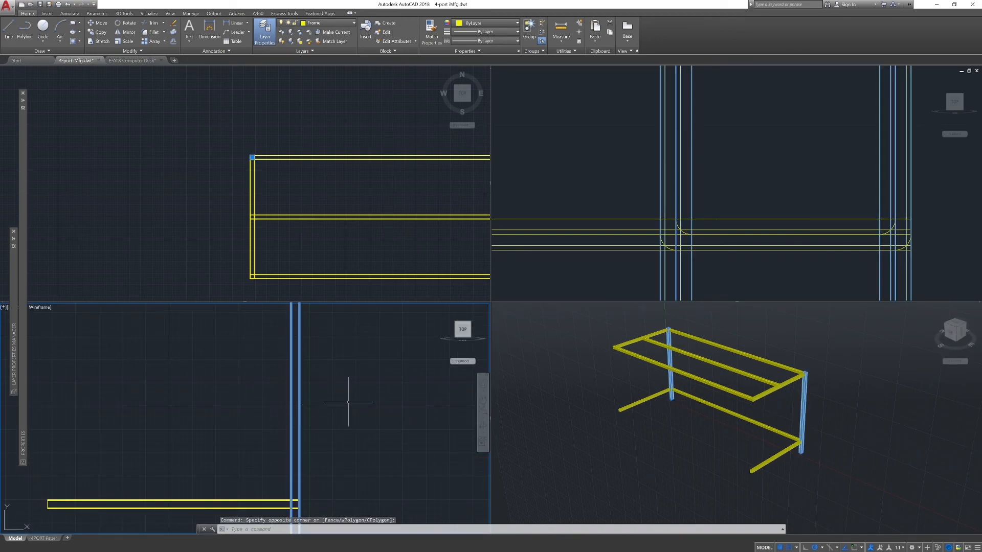
{"action": "left_click", "coordinate": [360, 402]}
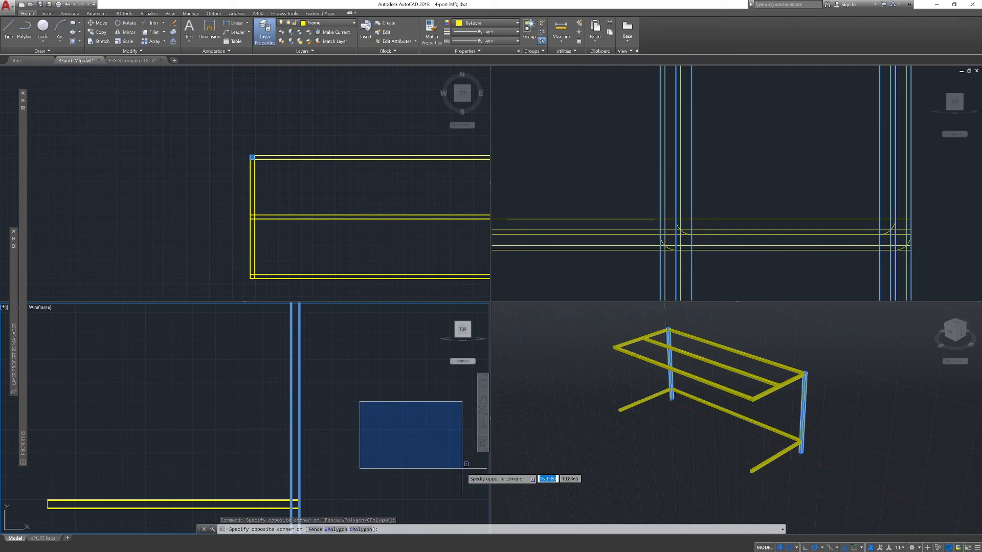
{"action": "key", "text": "Escape"}
{"action": "left_click", "coordinate": [327, 391]}
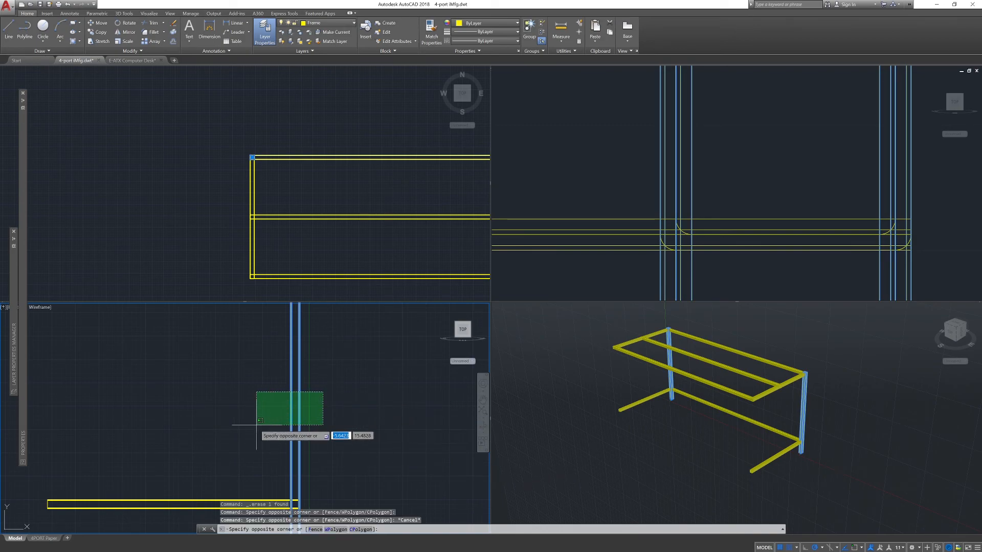
{"action": "key", "text": "Escape"}
{"action": "key", "text": "Escape"}
{"action": "key", "text": "Escape"}
{"action": "left_click", "coordinate": [203, 372]}
{"action": "left_click", "coordinate": [374, 480]}
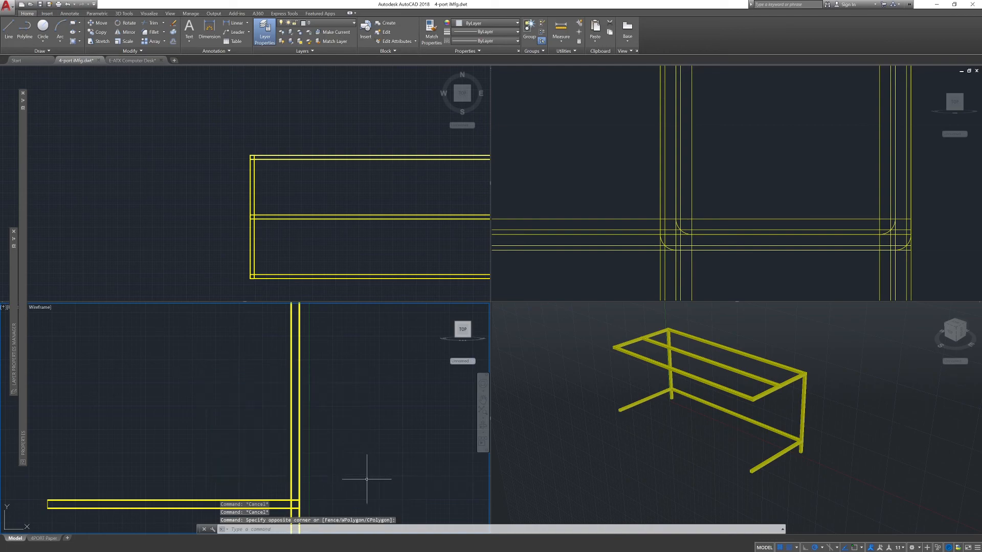
- Copy both rear legs 26 inches horizontally in the side view, flush with the front ends of the side tubes
{"action": "left_click", "coordinate": [354, 380]}
{"action": "left_click", "coordinate": [226, 452]}
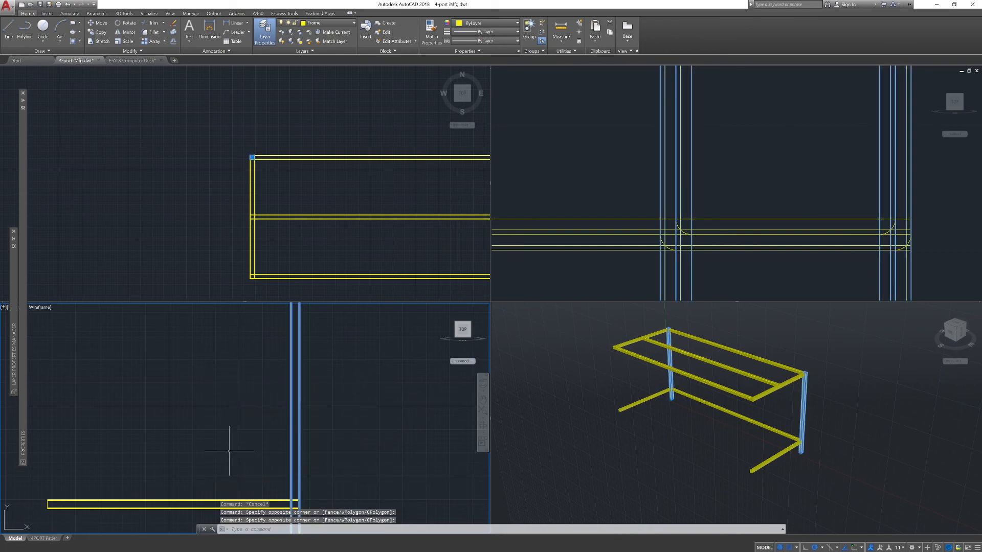
{"action": "key", "text": "Return"}
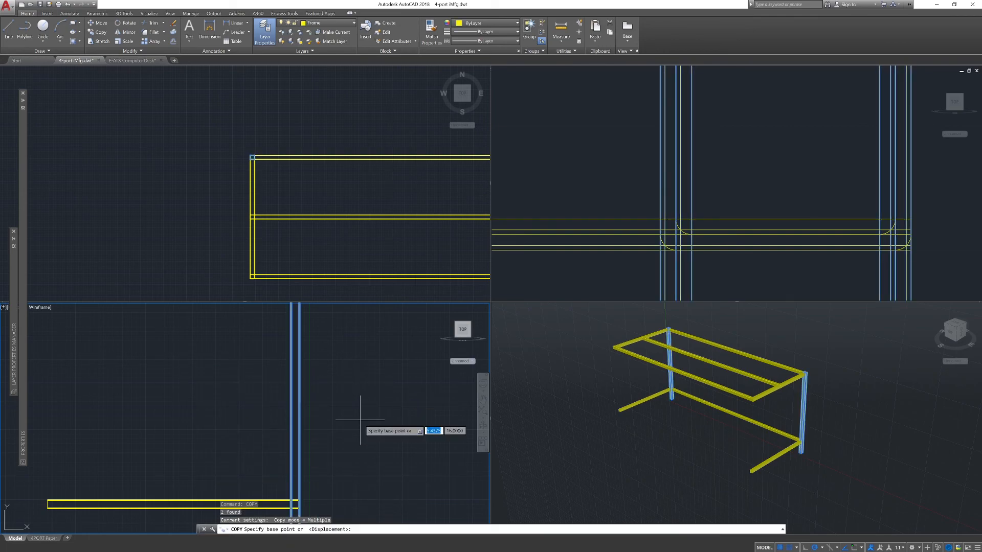
{"action": "middle_click_drag", "start_coordinate": [363, 494], "coordinate": [387, 387]}
{"action": "scroll", "coordinate": [377, 382], "scroll_direction": "up", "scroll_amount": 8}
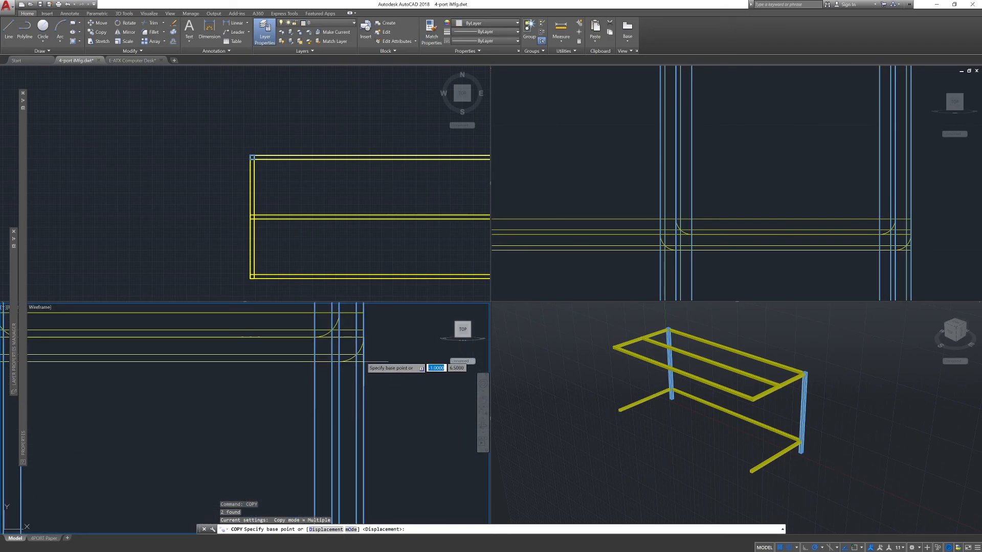
{"action": "left_click", "coordinate": [364, 362]}
{"action": "scroll", "coordinate": [148, 404], "scroll_direction": "down", "scroll_amount": 3}
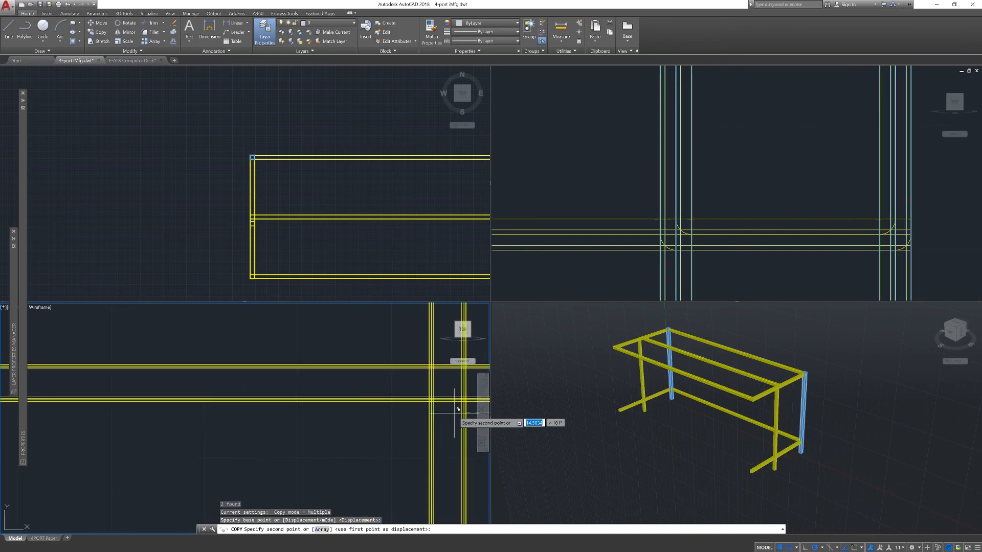
{"action": "scroll", "coordinate": [221, 412], "scroll_direction": "down", "scroll_amount": 5}
{"action": "middle_click_drag", "start_coordinate": [162, 412], "coordinate": [221, 414]}
{"action": "scroll", "coordinate": [247, 416], "scroll_direction": "up", "scroll_amount": 1}
{"action": "scroll", "coordinate": [241, 409], "scroll_direction": "up", "scroll_amount": 6}
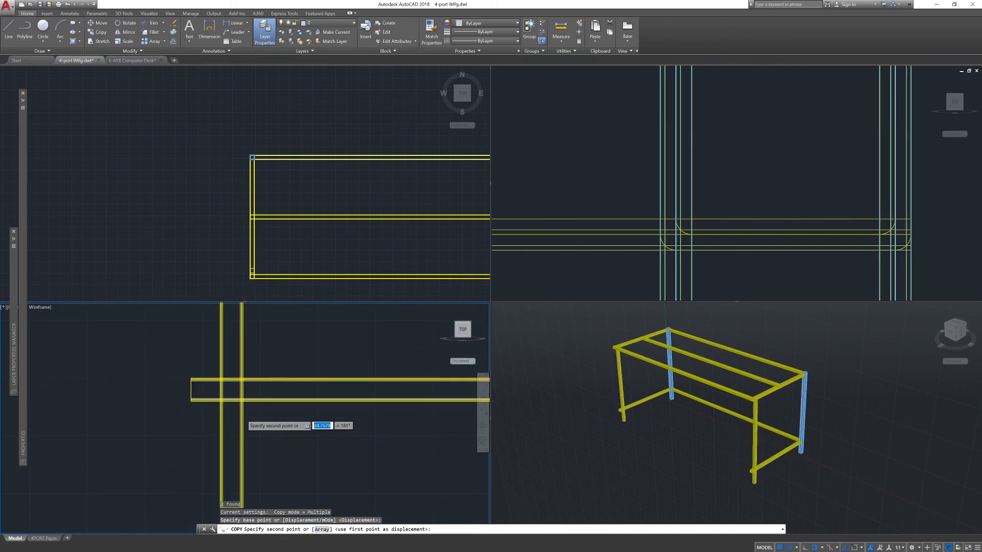
{"action": "middle_click_drag", "start_coordinate": [199, 391], "coordinate": [220, 442]}
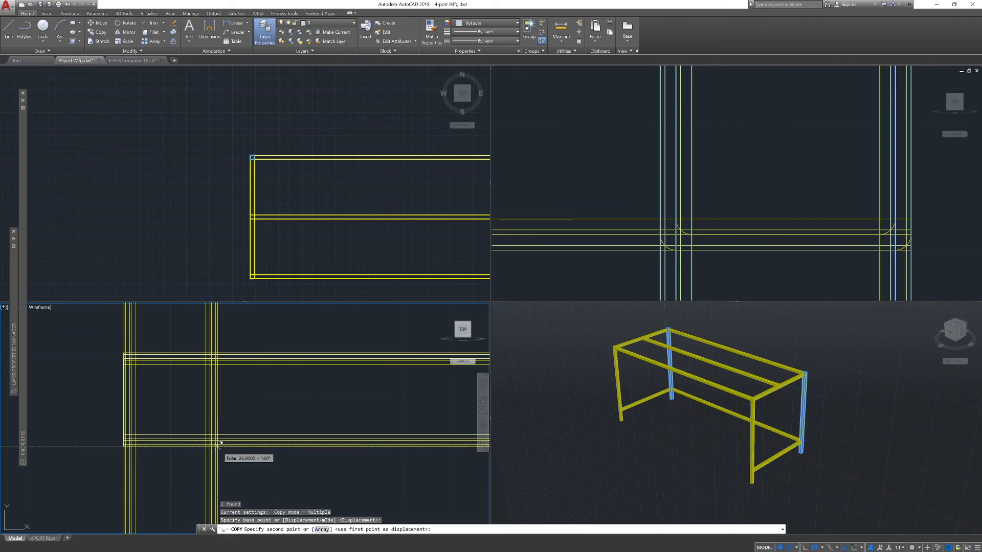
{"action": "key", "text": "Escape"}
{"action": "key", "text": "Escape"}
{"action": "key", "text": "Escape"}
- Examine the four-legged frame in the 3D view from several angles, checking the legs and lower tube joints
{"action": "left_click", "coordinate": [698, 440]}
{"action": "mouse_move", "coordinate": [698, 441]}
{"action": "middle_mouse_down", "text": "shift"}
{"action": "mouse_move", "coordinate": [715, 460]}
{"action": "mouse_move", "coordinate": [651, 454]}
{"action": "mouse_move", "coordinate": [778, 450]}
{"action": "mouse_move", "coordinate": [844, 423]}
{"action": "mouse_move", "coordinate": [850, 446]}
{"action": "mouse_move", "coordinate": [831, 460]}
{"action": "mouse_move", "coordinate": [749, 465]}
{"action": "mouse_move", "coordinate": [716, 458]}
{"action": "mouse_move", "coordinate": [698, 403]}
{"action": "mouse_move", "coordinate": [706, 460]}
{"action": "mouse_move", "coordinate": [767, 456]}
{"action": "middle_mouse_up", "text": "shift"}
{"action": "key", "text": "Escape"}
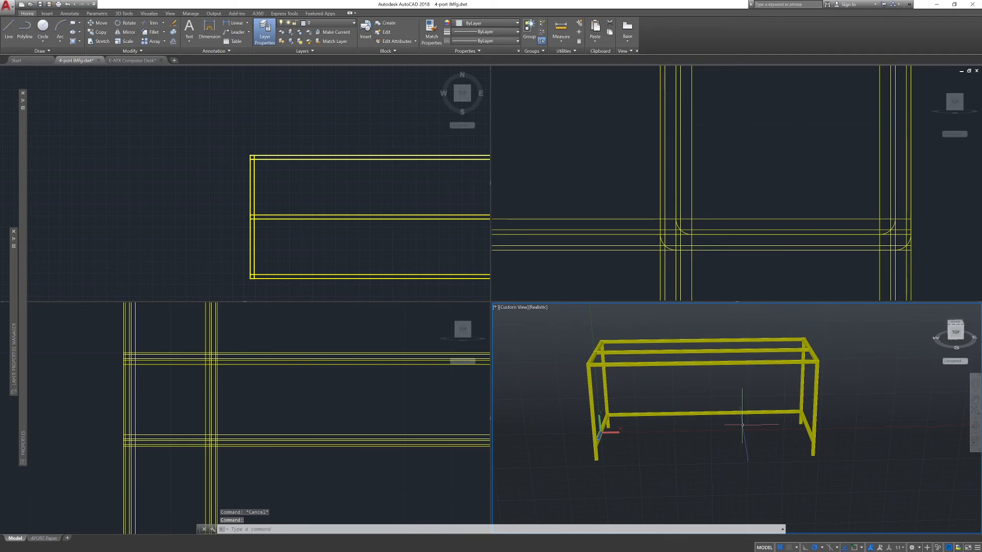
{"action": "scroll", "coordinate": [742, 425], "scroll_direction": "up", "scroll_amount": 2}
{"action": "scroll", "coordinate": [851, 463], "scroll_direction": "up", "scroll_amount": 1}
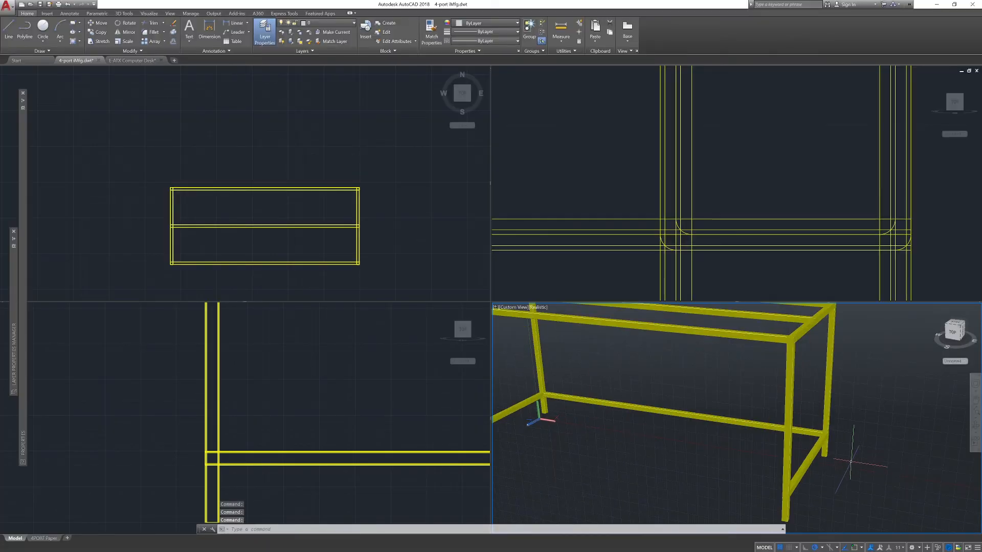
{"action": "middle_click_drag", "start_coordinate": [850, 462], "coordinate": [824, 449]}
{"action": "scroll", "coordinate": [819, 455], "scroll_direction": "down", "scroll_amount": 2}
{"action": "scroll", "coordinate": [824, 449], "scroll_direction": "up", "scroll_amount": 1}
{"action": "scroll", "coordinate": [712, 409], "scroll_direction": "down", "scroll_amount": 1}
{"action": "middle_click_drag", "start_coordinate": [677, 435], "coordinate": [719, 432]}
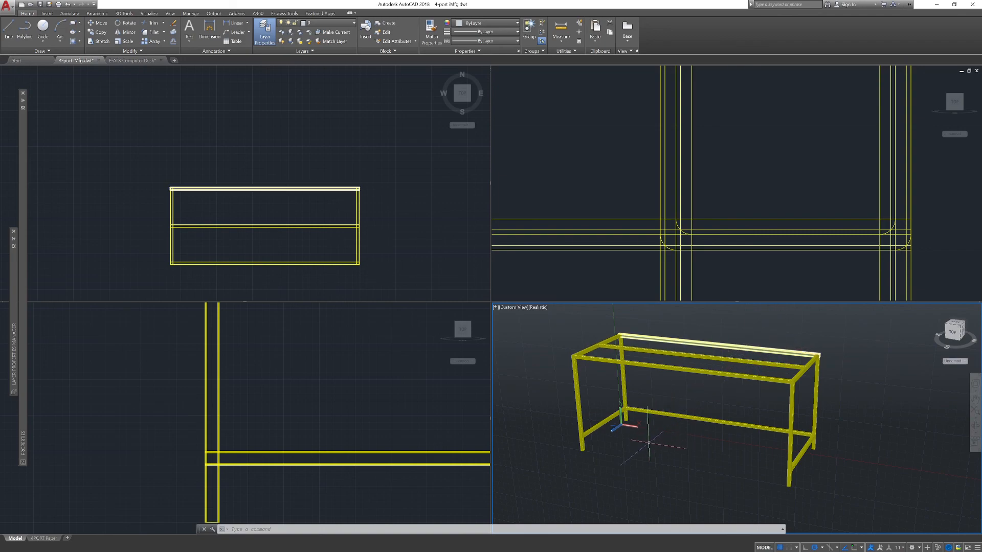
{"action": "middle_click_drag", "start_coordinate": [864, 458], "coordinate": [835, 461]}
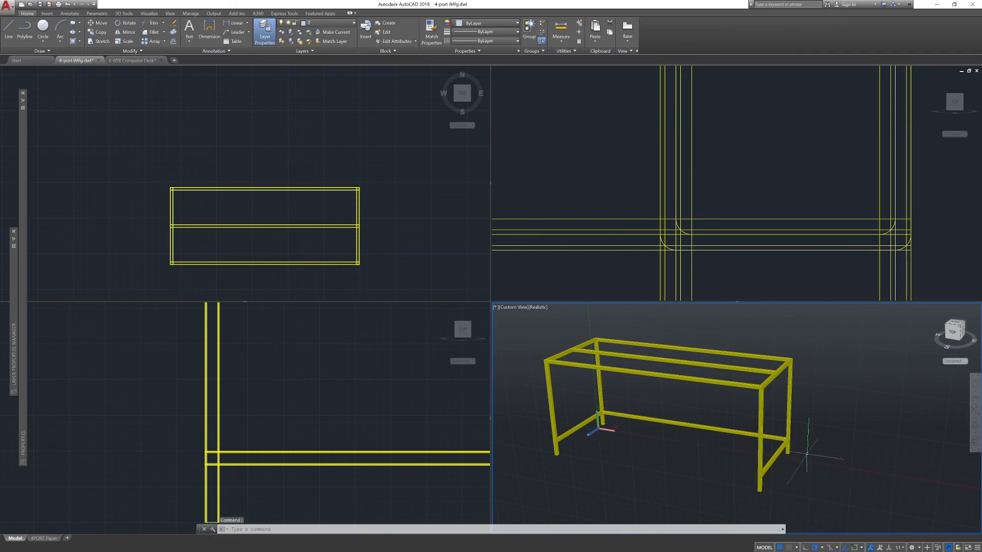
{"action": "scroll", "coordinate": [840, 449], "scroll_direction": "up", "scroll_amount": 3}
{"action": "middle_click_drag", "start_coordinate": [865, 444], "coordinate": [820, 450]}
{"action": "scroll", "coordinate": [839, 452], "scroll_direction": "down", "scroll_amount": 3}
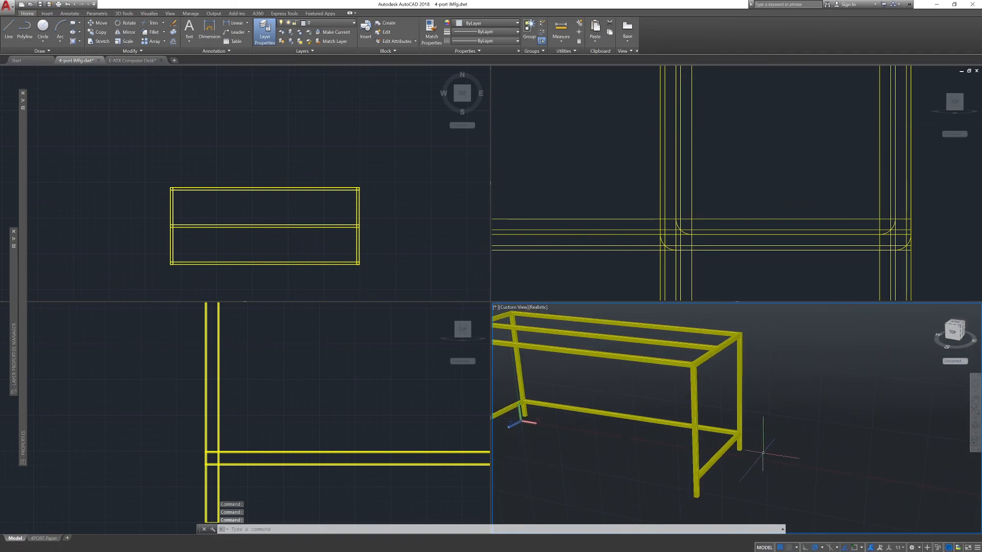